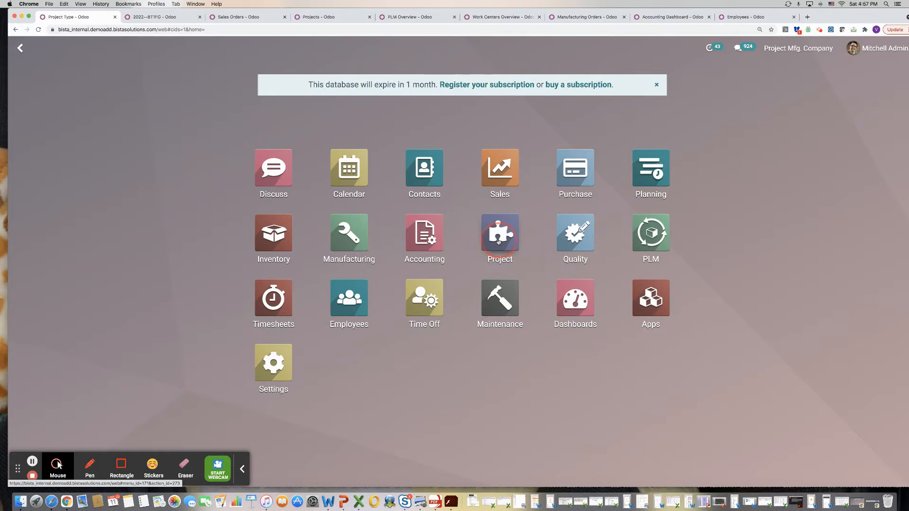
# Open the list of project types from the Project app's configuration
pyautogui.click(498, 242)
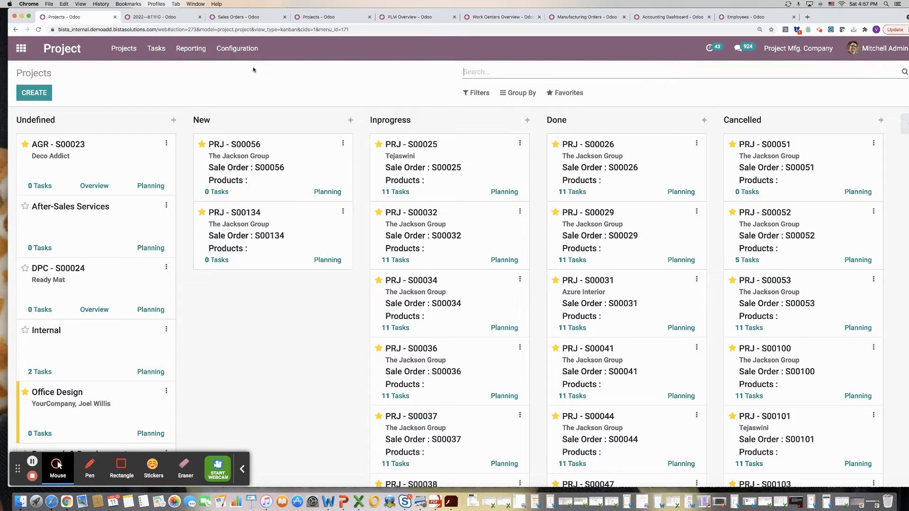
pyautogui.click(237, 51)
pyautogui.click(241, 151)
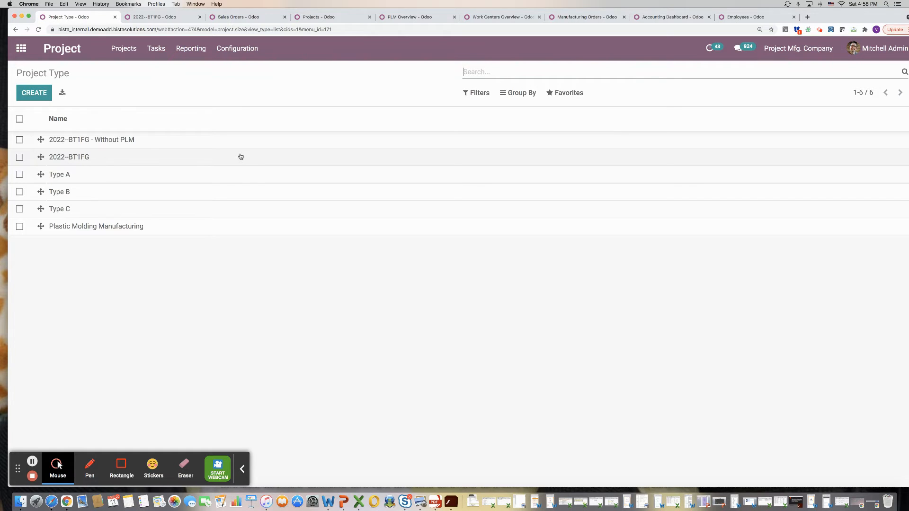
# Examine the 2022--BT1FG project type's process lines, including validity days, followers, assignees, task dependencies, and the PLM, manufacturing and approval flags
pyautogui.click(157, 18)
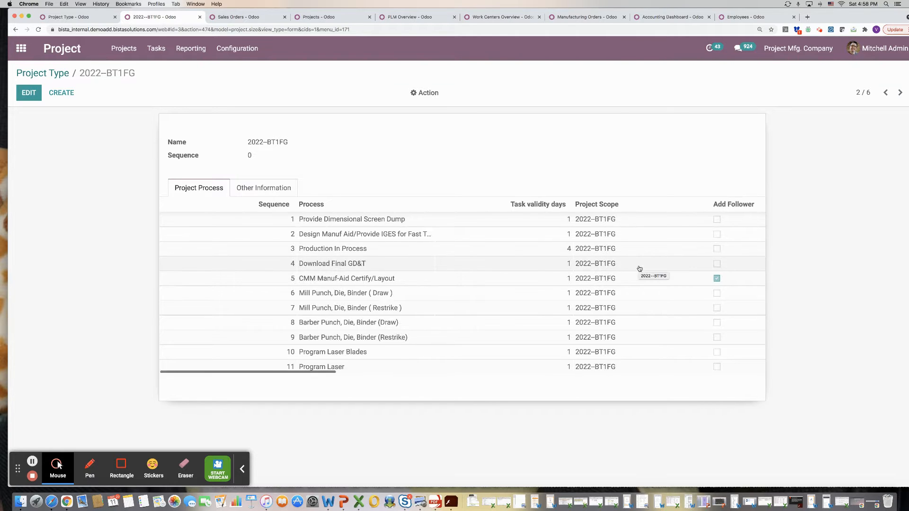
pyautogui.hscroll(3, 639, 268)
pyautogui.hscroll(3, 639, 269)
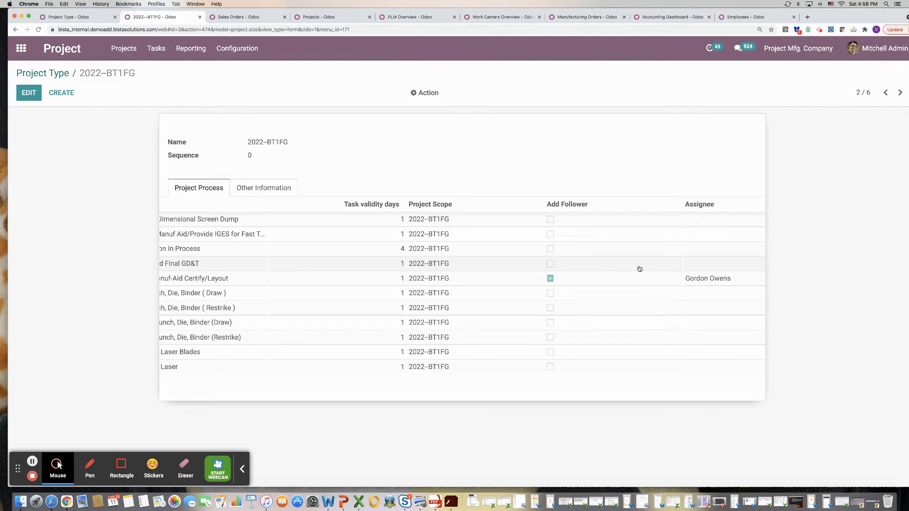
pyautogui.hscroll(3, 639, 268)
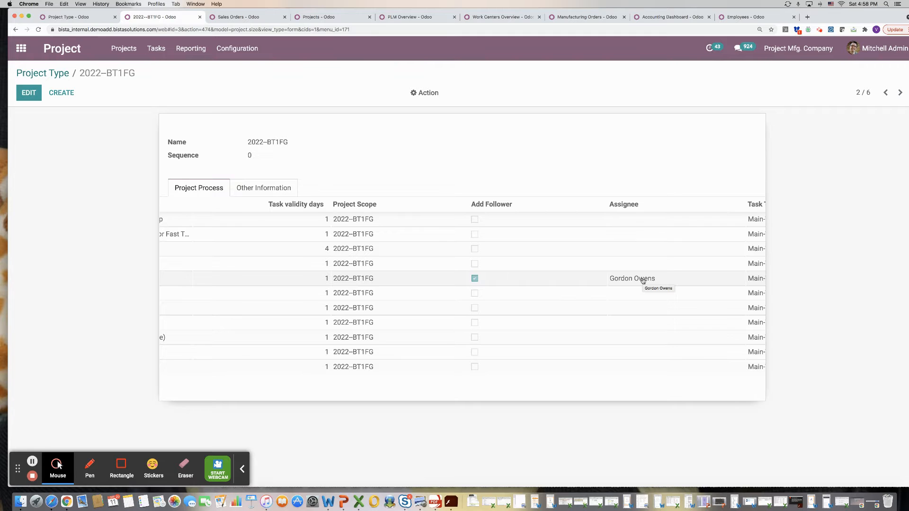
pyautogui.hscroll(4, 643, 281)
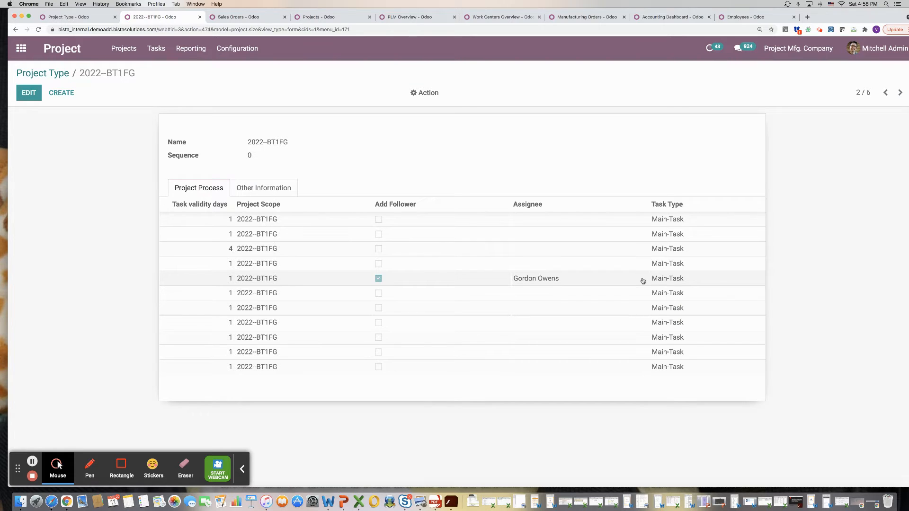
pyautogui.hscroll(8, 643, 282)
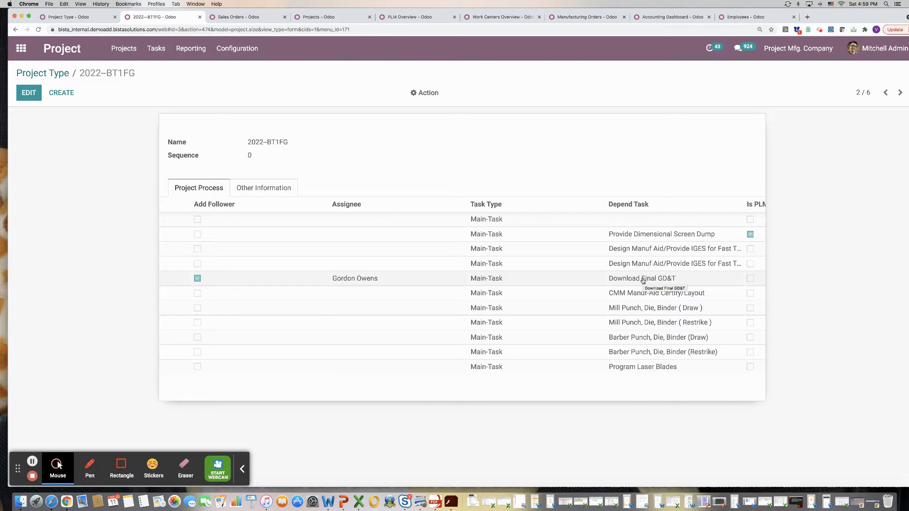
pyautogui.hscroll(10, 643, 281)
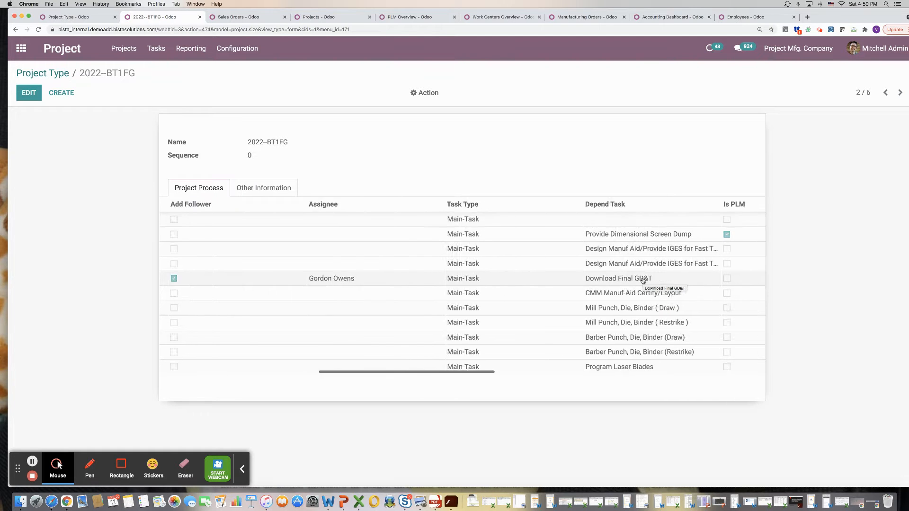
pyautogui.hscroll(3, 642, 281)
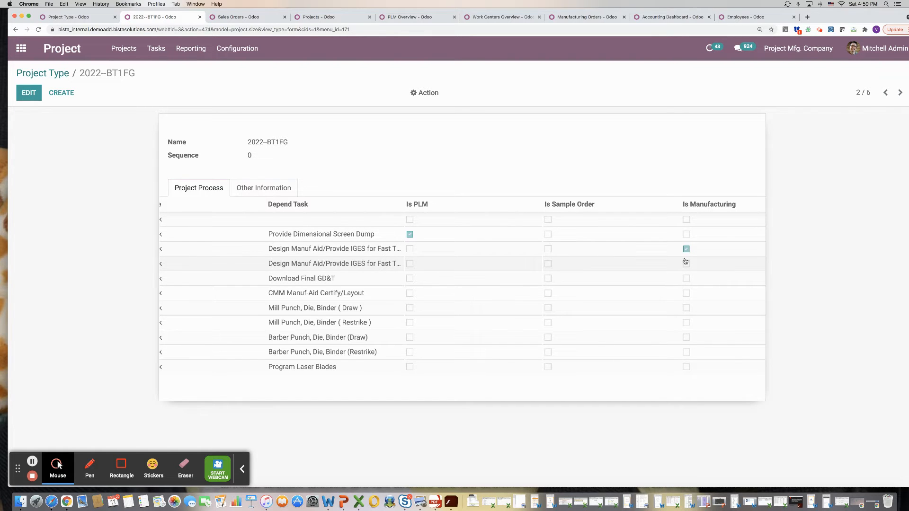
pyautogui.hscroll(4, 696, 252)
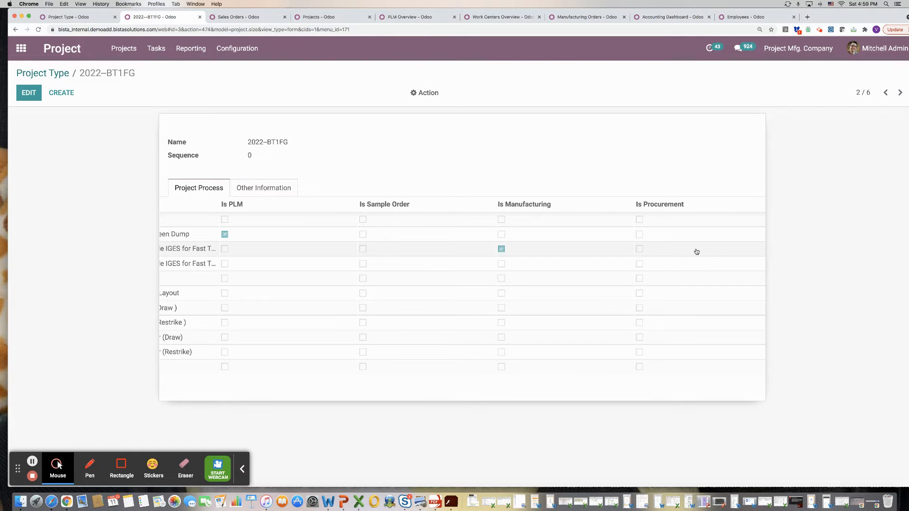
pyautogui.hscroll(4, 697, 251)
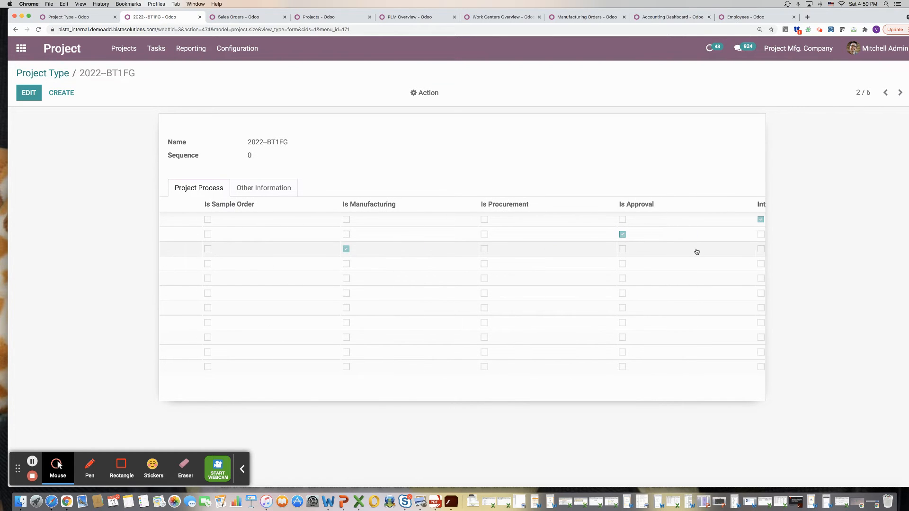
pyautogui.hscroll(3, 697, 251)
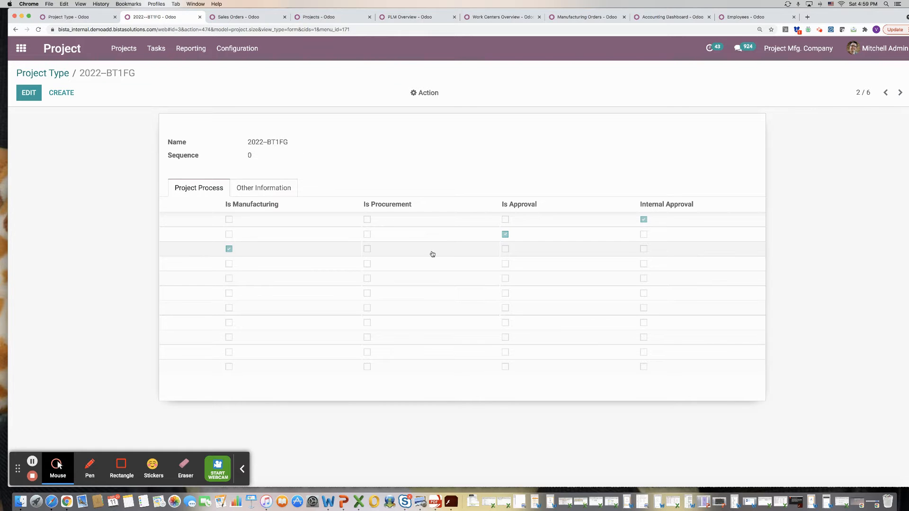
pyautogui.hscroll(-10, 397, 253)
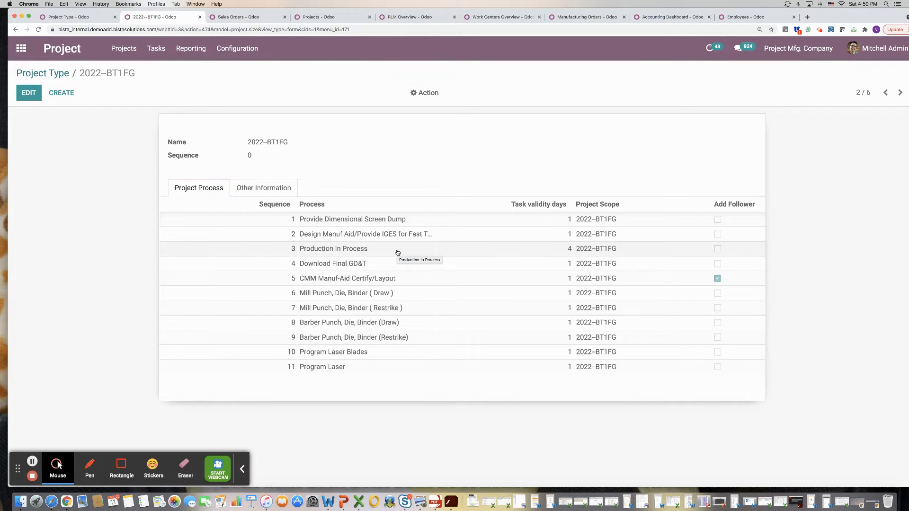
# Create a new sales quotation for The Jackson Group with the project type 2022--BT1FG
pyautogui.click(251, 17)
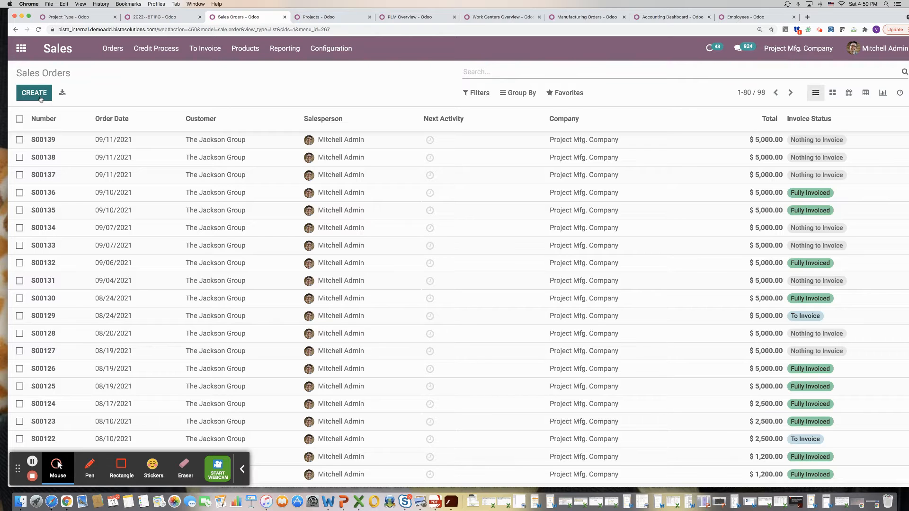
pyautogui.click(41, 97)
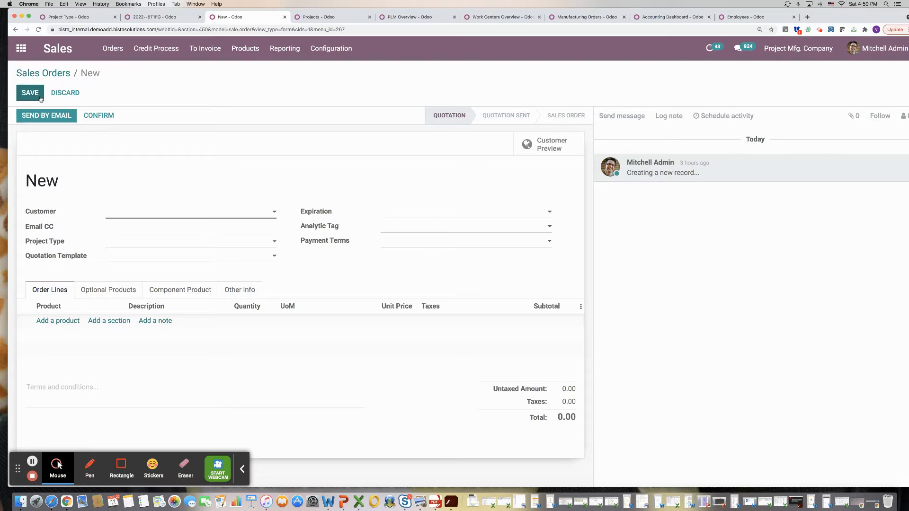
pyautogui.click(149, 211)
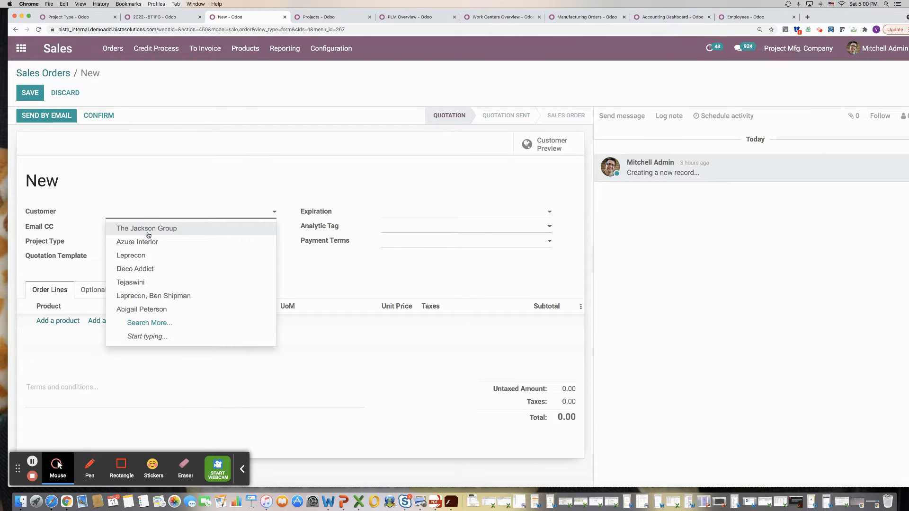
pyautogui.click(147, 231)
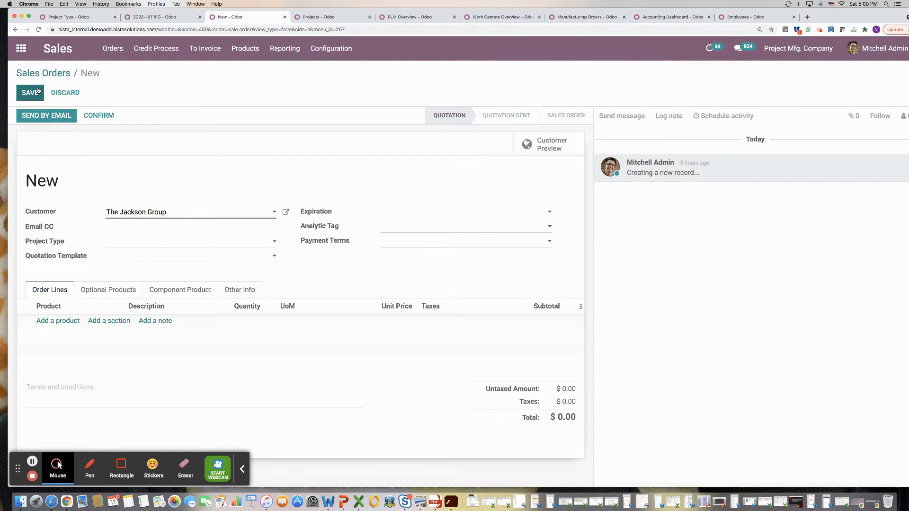
pyautogui.click(120, 244)
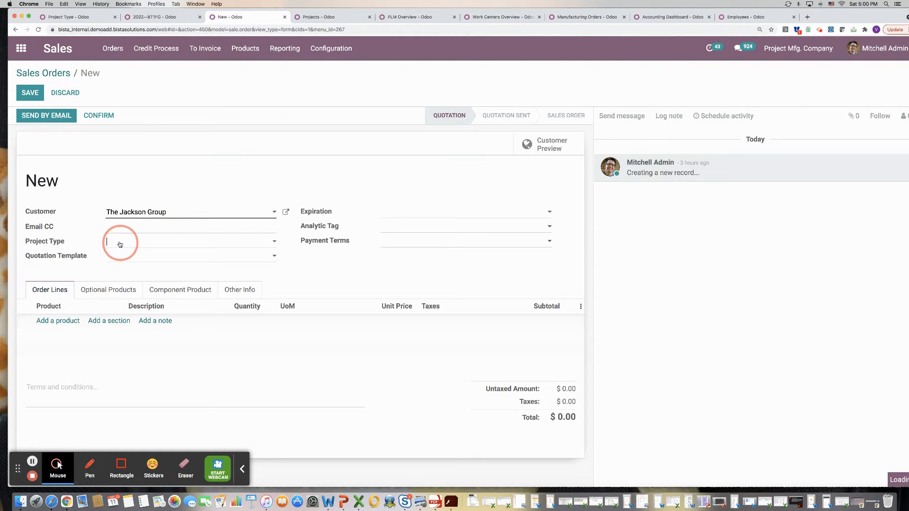
pyautogui.click(131, 277)
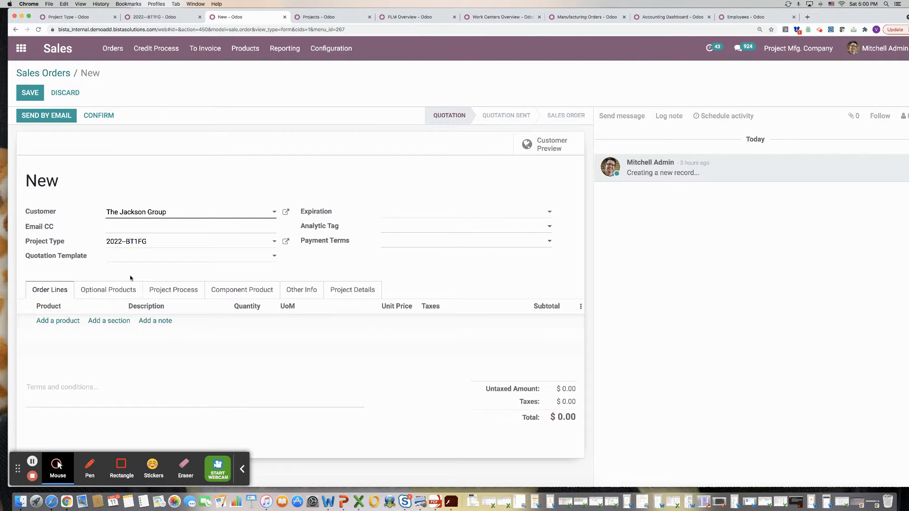
# Set the project end date to 09/30/2021 in the quotation's project details
pyautogui.click(338, 287)
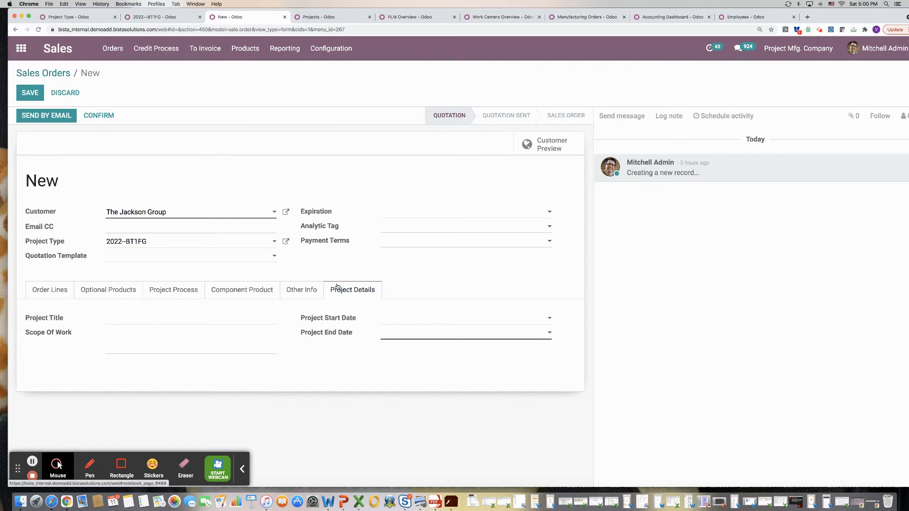
pyautogui.click(397, 335)
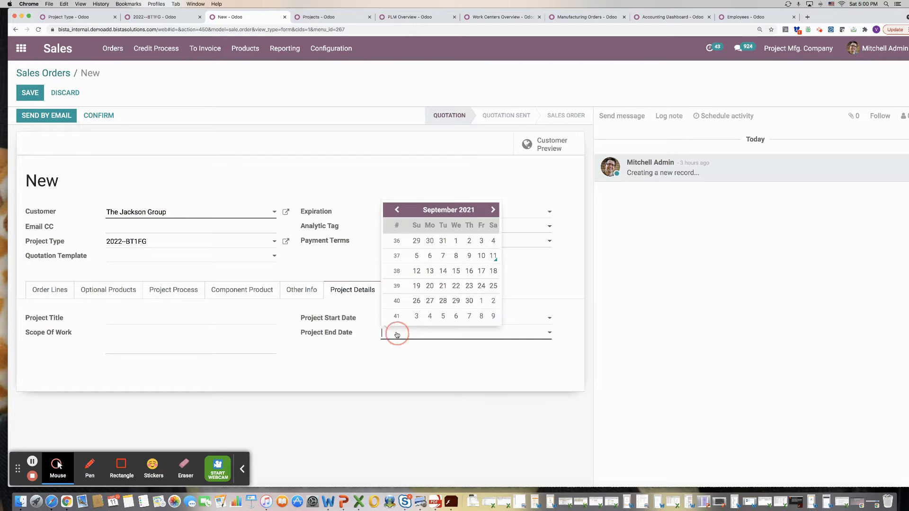
pyautogui.click(469, 301)
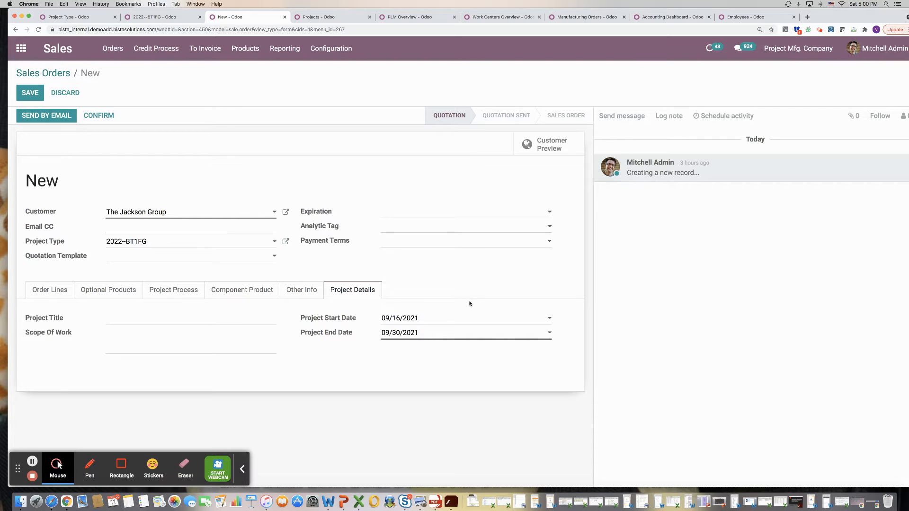
# Add the product [1X390079 A] Body Side Outer LH (Door Ring) as an order line and save the quotation
pyautogui.click(40, 287)
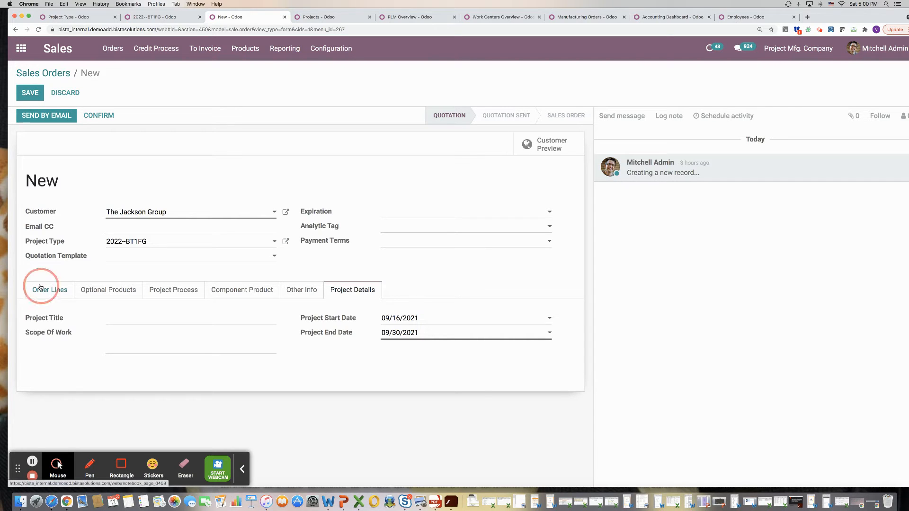
pyautogui.click(63, 321)
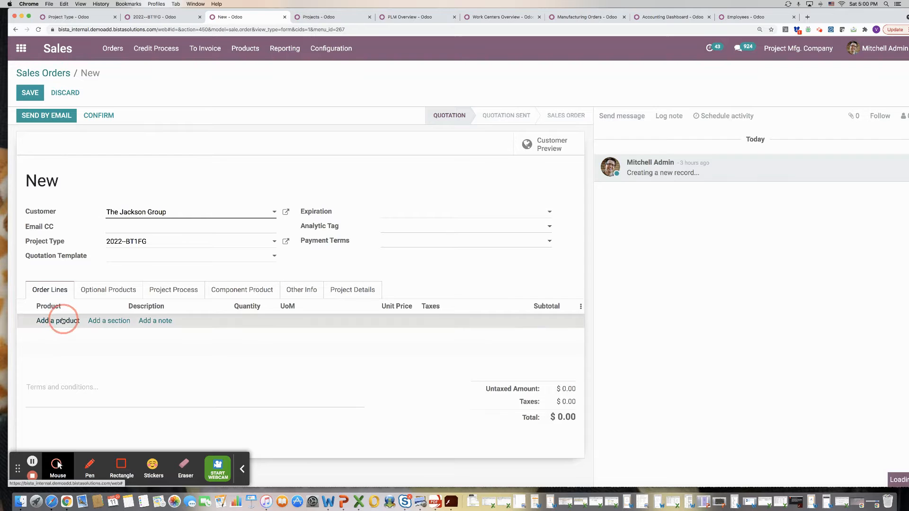
pyautogui.write('body')
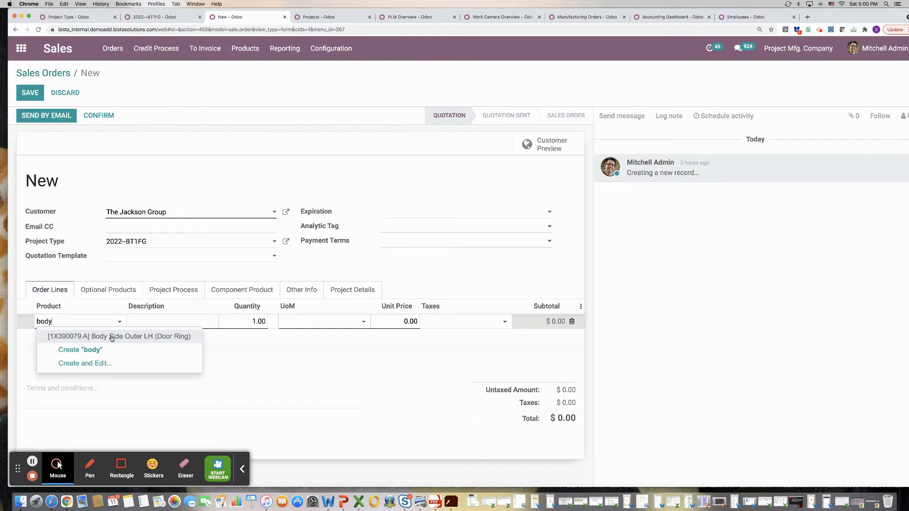
pyautogui.click(111, 337)
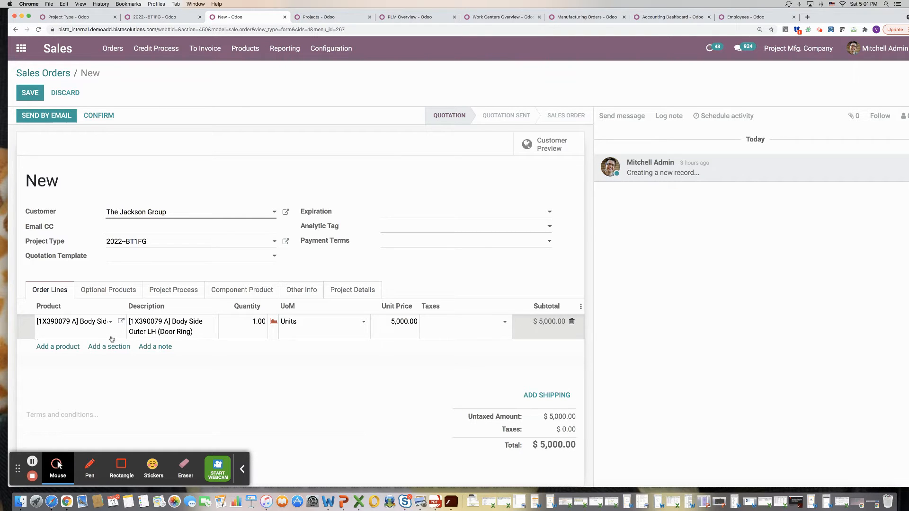
pyautogui.click(30, 93)
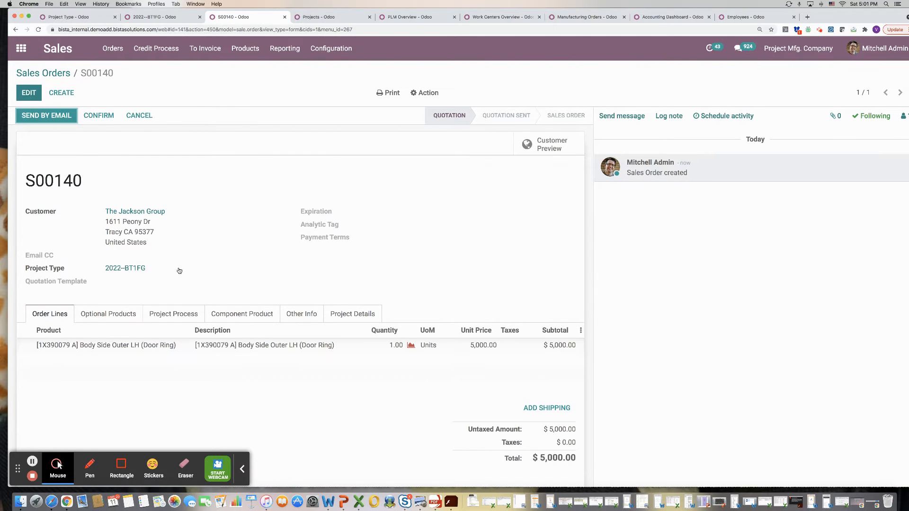
# Review the saved quotation's project process, component product, project details and order lines
pyautogui.click(192, 315)
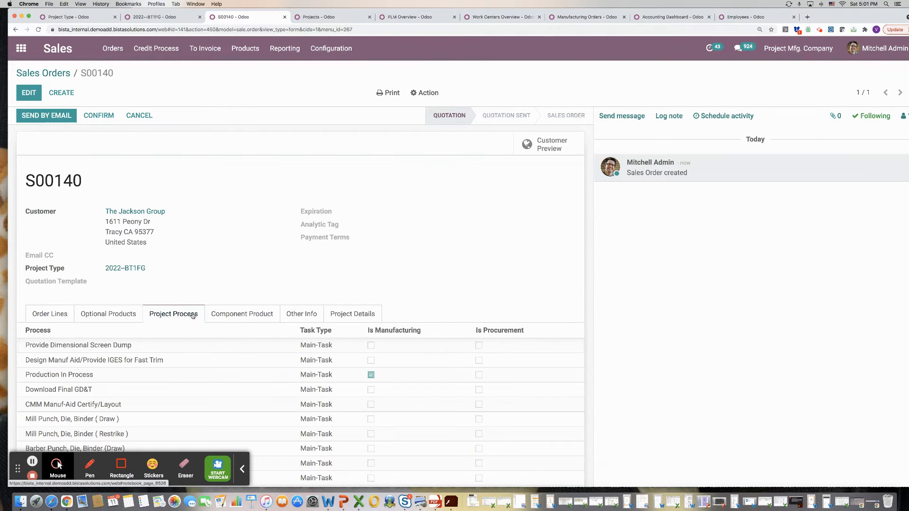
pyautogui.scroll(-2, 193, 316)
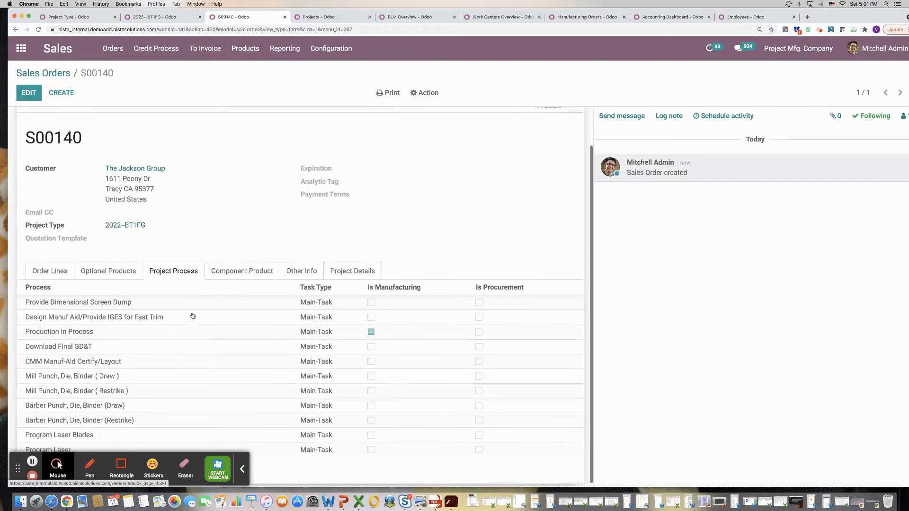
pyautogui.click(241, 266)
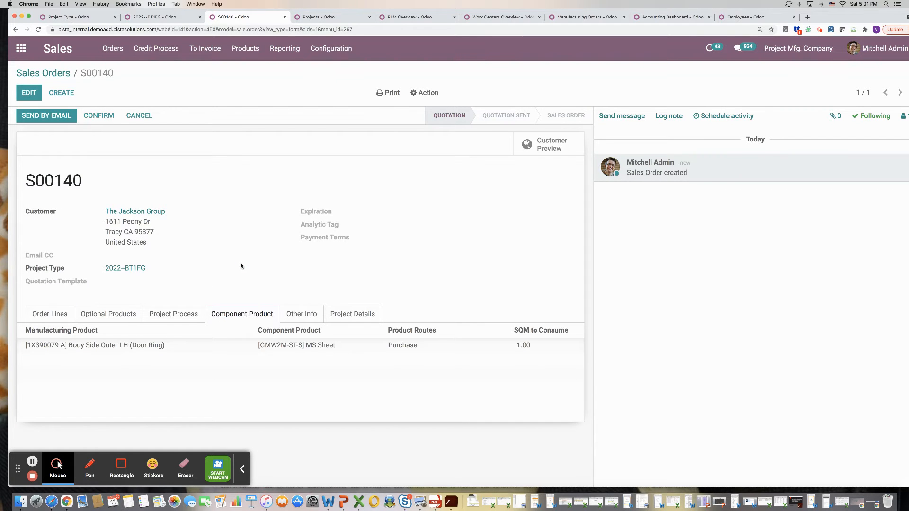
pyautogui.click(341, 318)
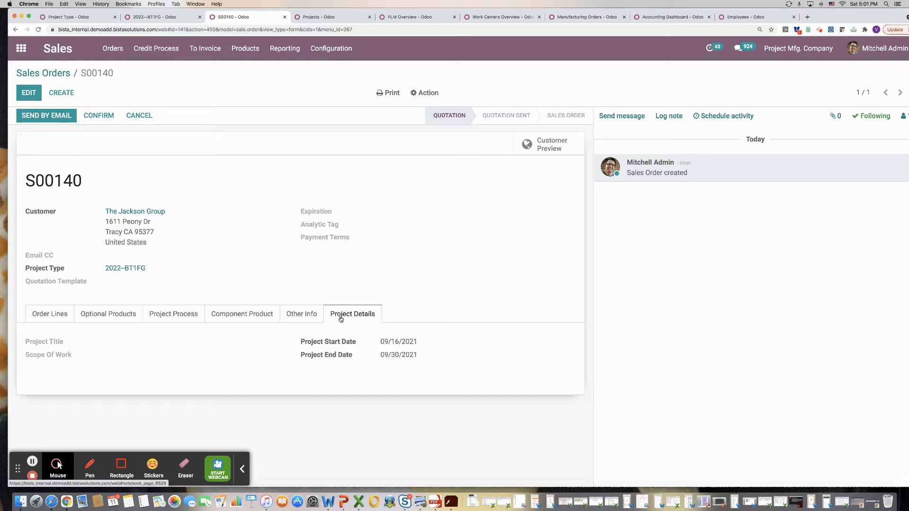
pyautogui.click(50, 312)
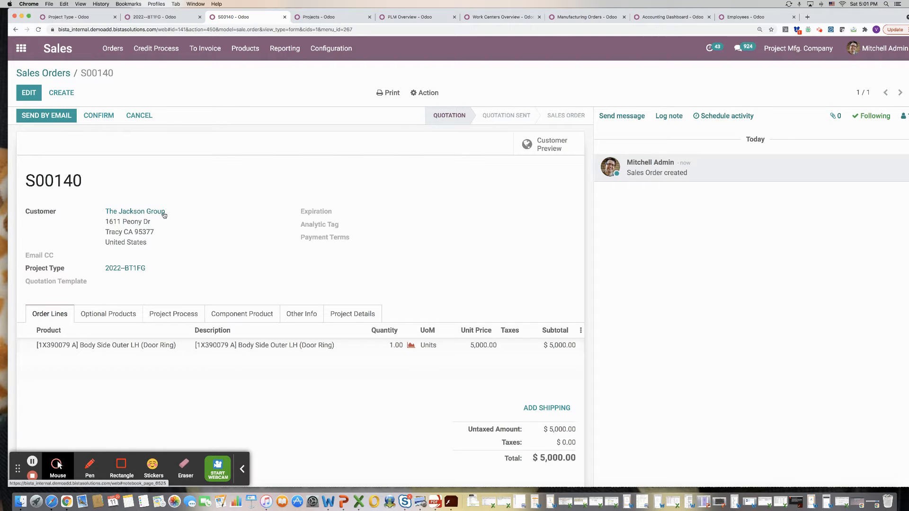
# Confirm the quotation as a sales order, and confirm the project linked to it
pyautogui.click(95, 116)
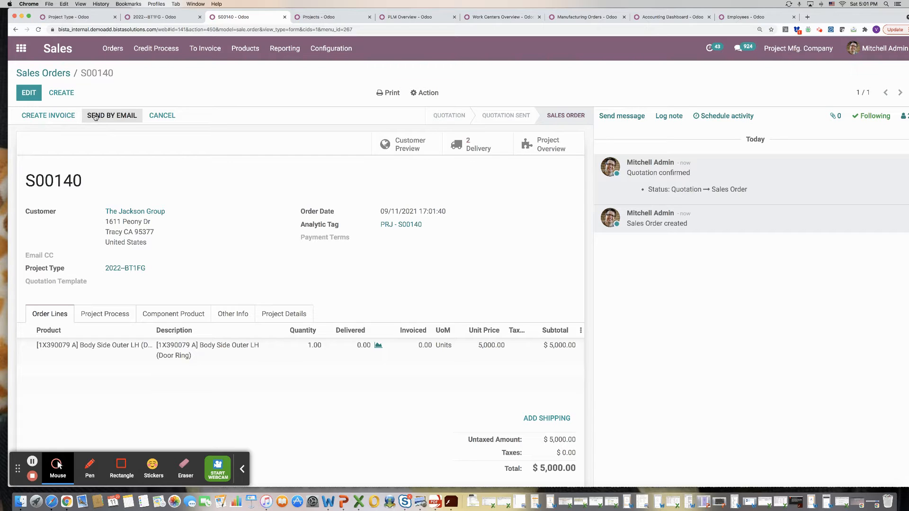
pyautogui.click(547, 148)
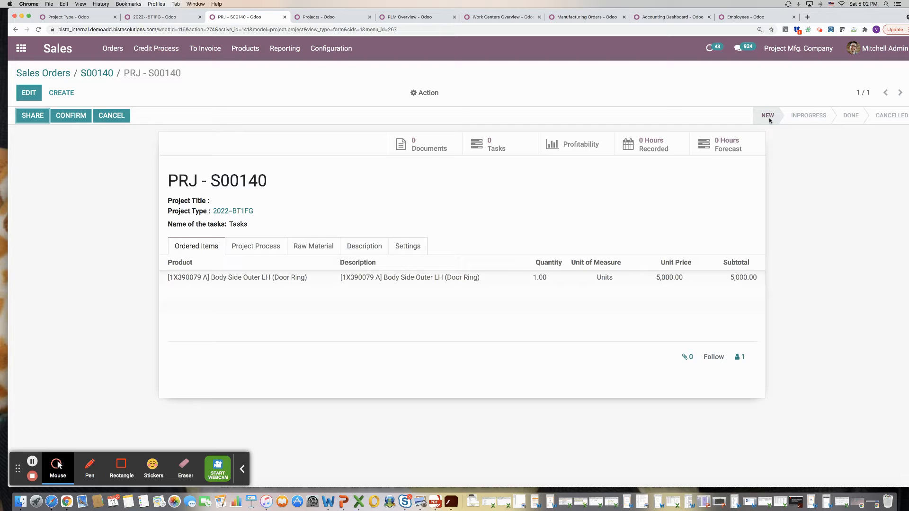
pyautogui.click(80, 117)
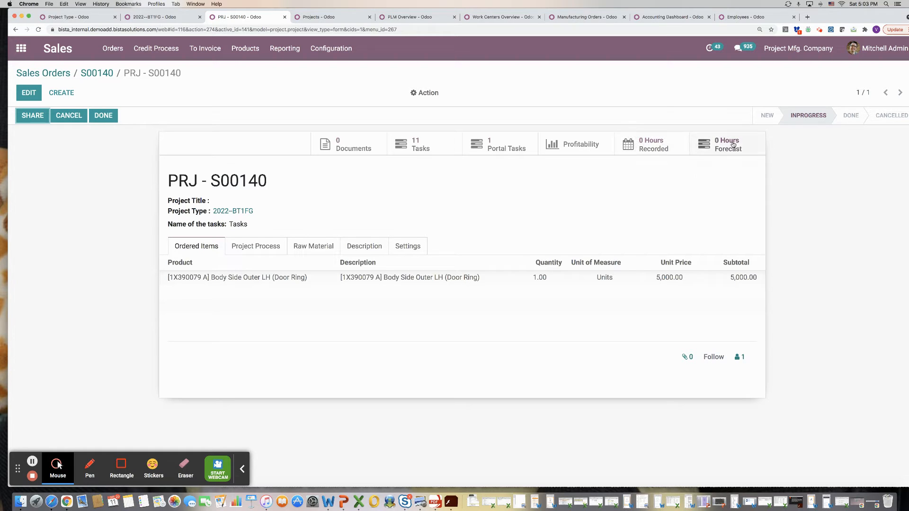
# Review the project process, raw material and settings of project PRJ - S00140
pyautogui.click(271, 252)
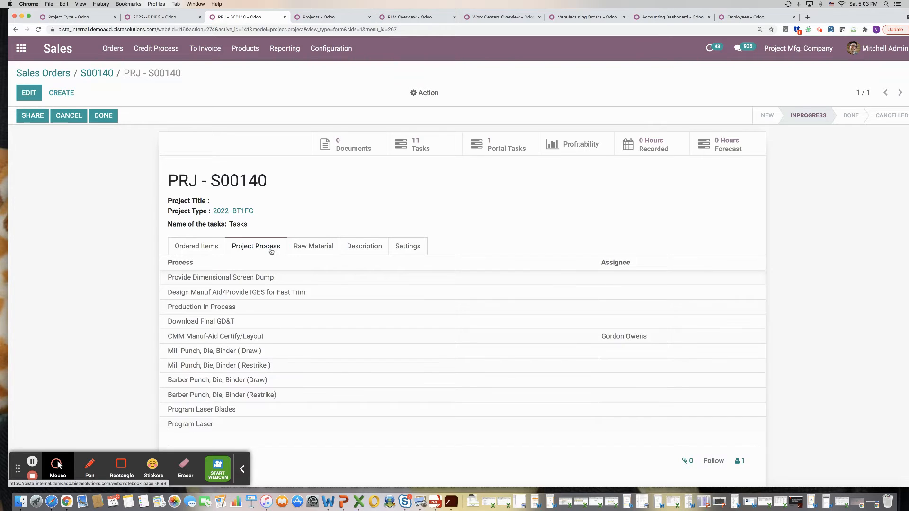
pyautogui.click(311, 252)
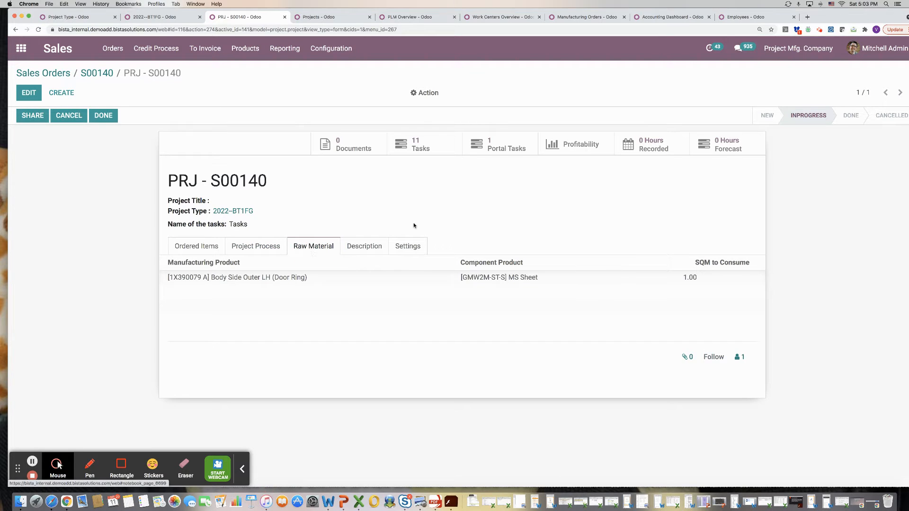
pyautogui.click(420, 245)
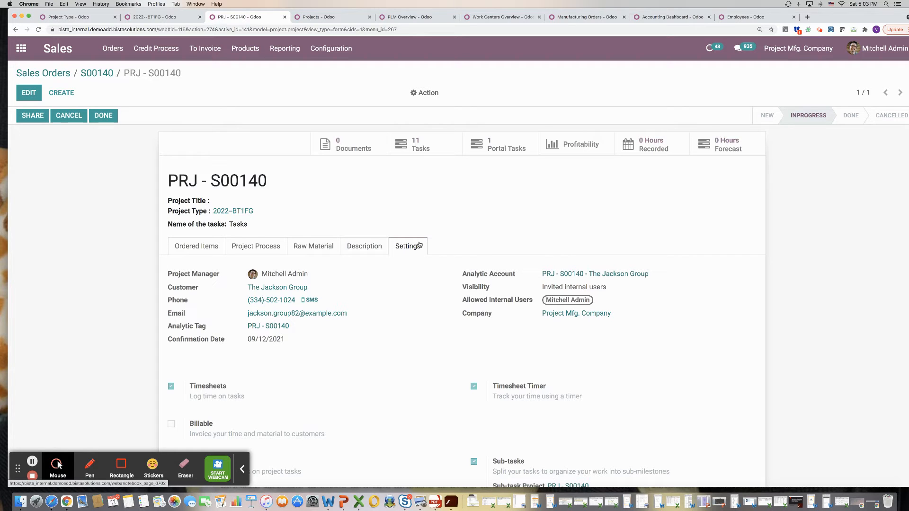
pyautogui.scroll(-1, 284, 345)
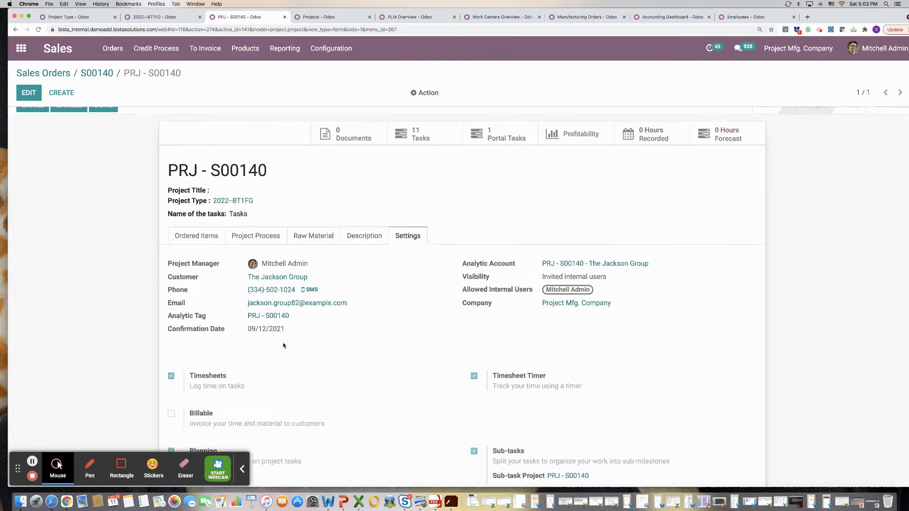
pyautogui.scroll(-3, 284, 346)
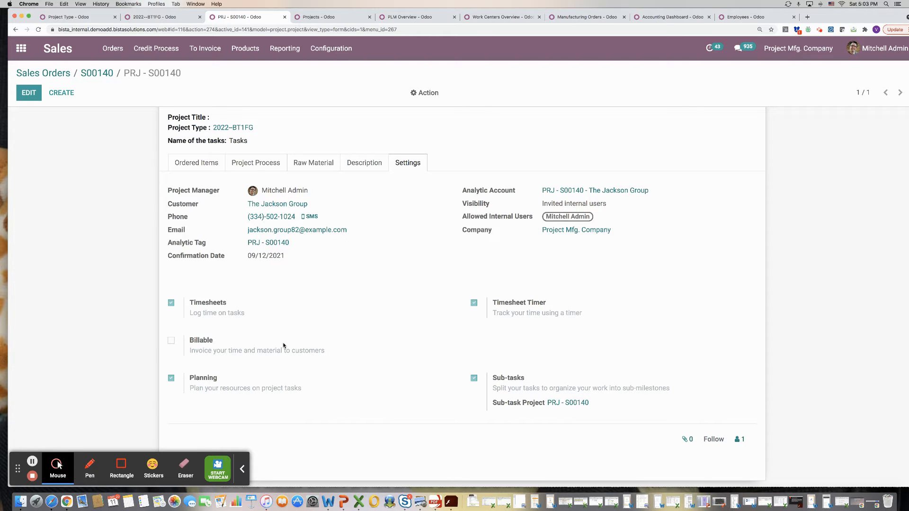
pyautogui.scroll(3, 284, 346)
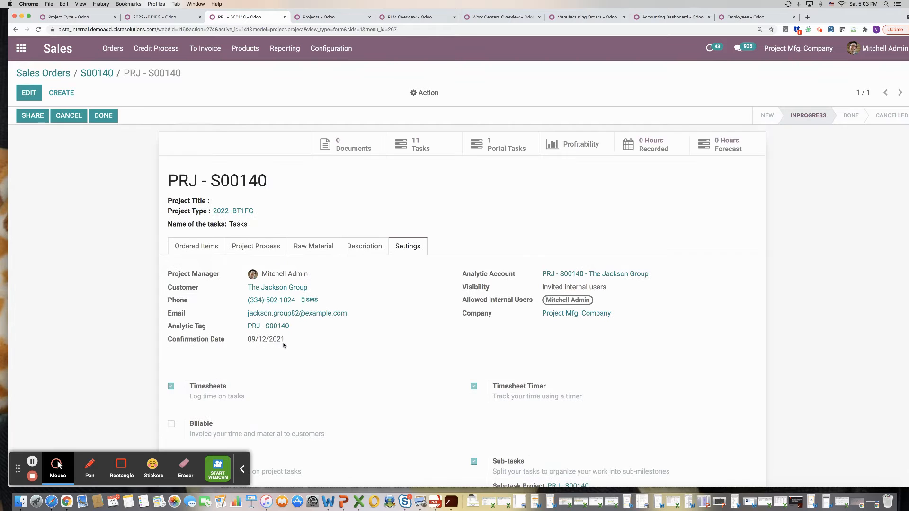
# Move the project's task "Provide Dimensional Screen Dump" to In Progress and assign it to yourself
pyautogui.click(452, 152)
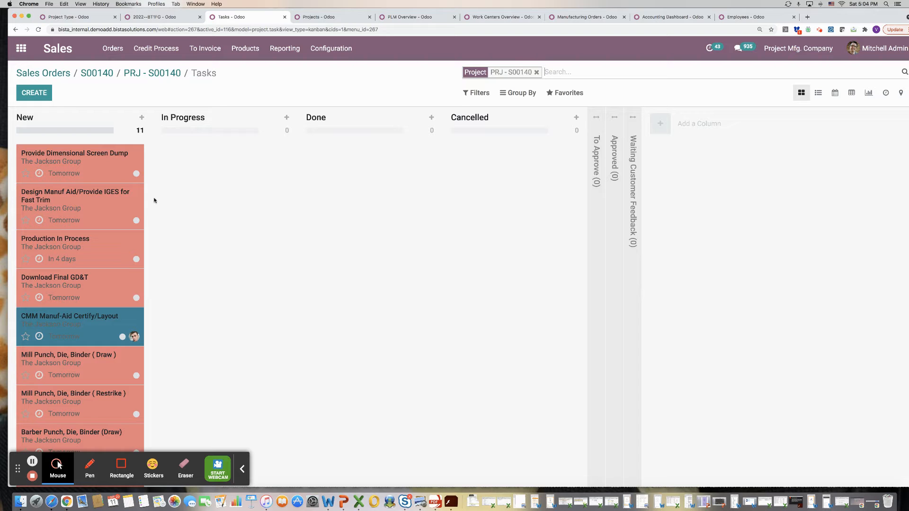
pyautogui.moveTo(126, 169); pyautogui.dragTo(228, 161)
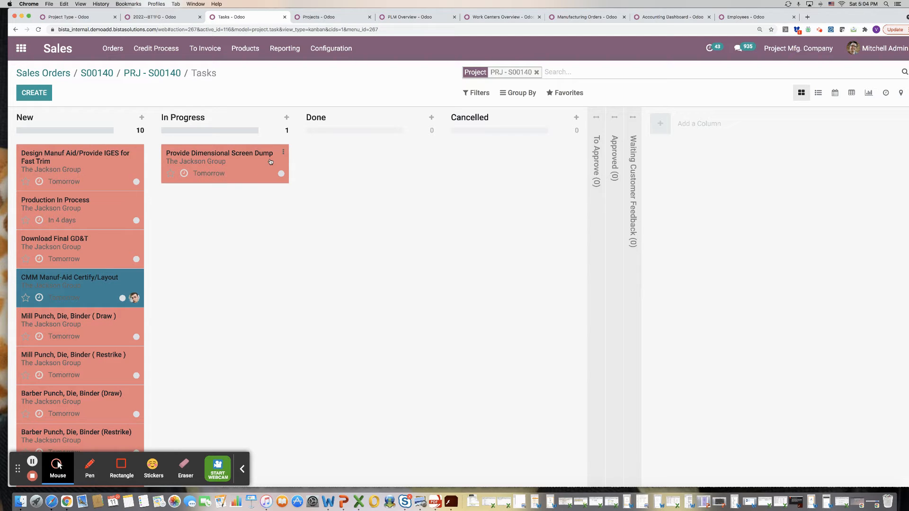
pyautogui.click(270, 162)
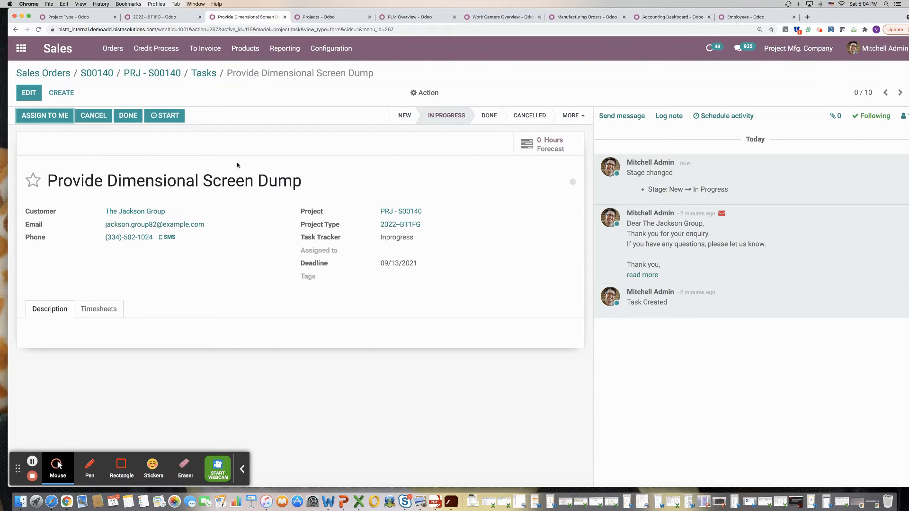
pyautogui.click(29, 96)
pyautogui.click(44, 116)
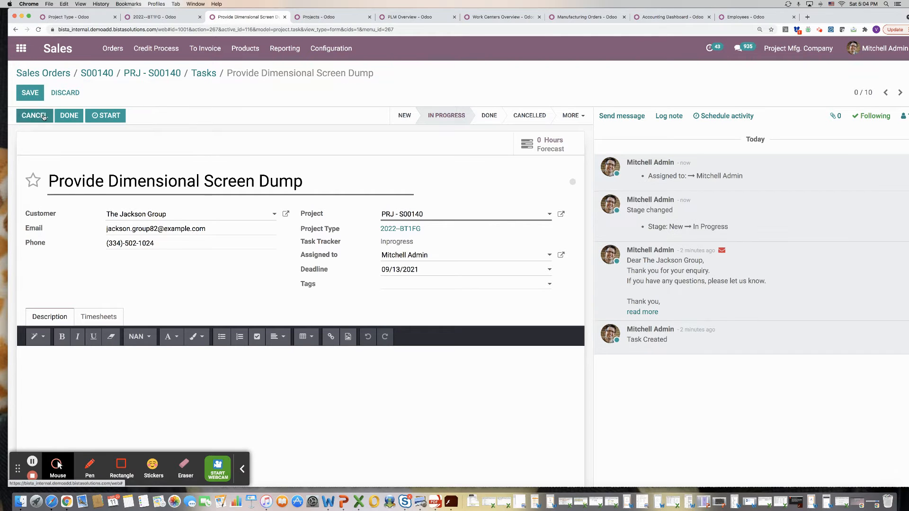
# Copy the task title and set the task's initially planned hours to 1
pyautogui.moveTo(48, 181); pyautogui.dragTo(312, 181)
pyautogui.press('super+c')
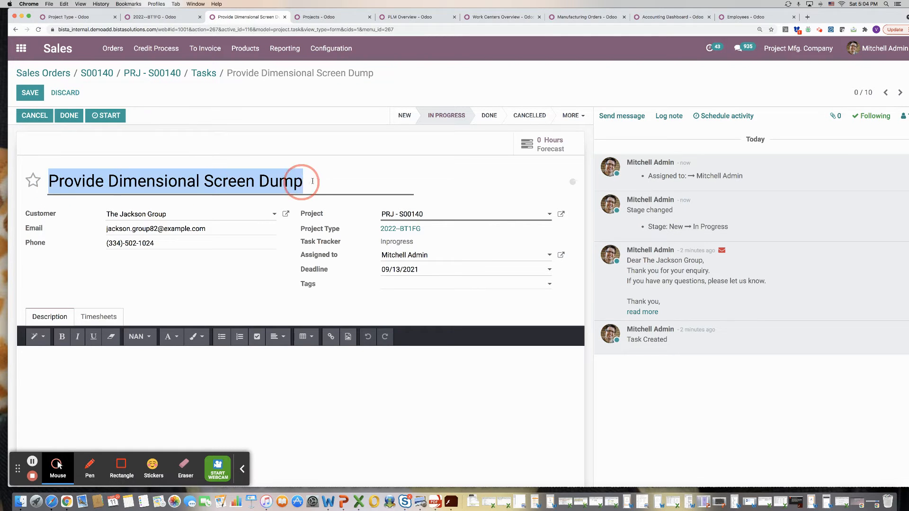
pyautogui.click(88, 315)
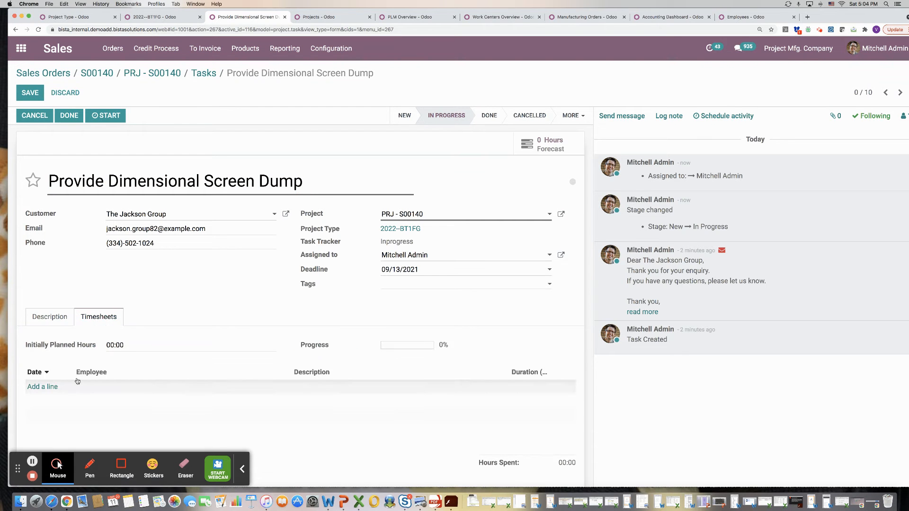
pyautogui.click(119, 345)
pyautogui.write('1')
pyautogui.click(91, 372)
# Log a 1-hour timesheet line described "Provide Dimensional Screen Dump", and mark the saved task as done
pyautogui.click(48, 390)
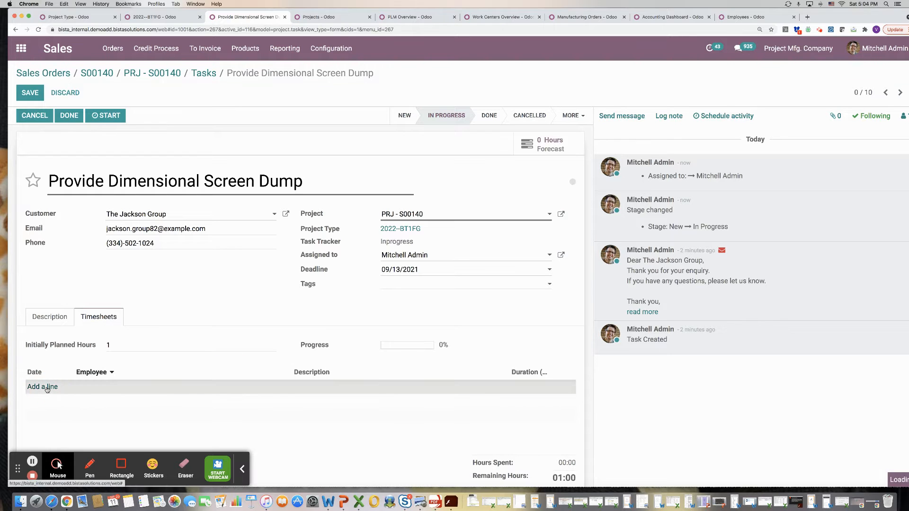
pyautogui.click(420, 387)
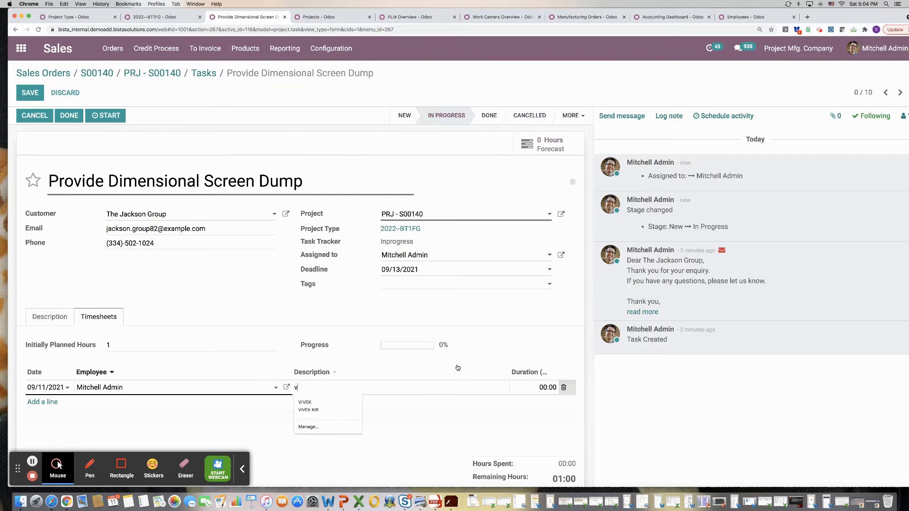
pyautogui.press('super+v')
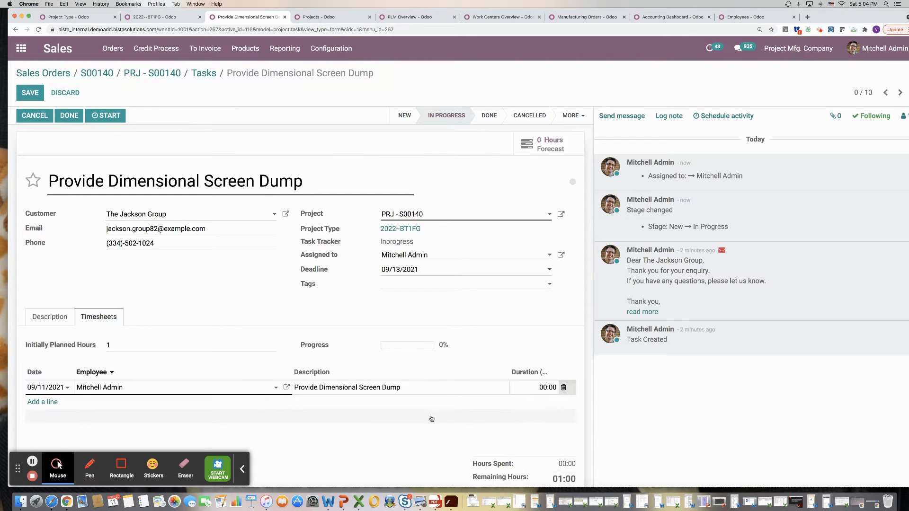
pyautogui.click(537, 388)
pyautogui.write('1')
pyautogui.click(497, 345)
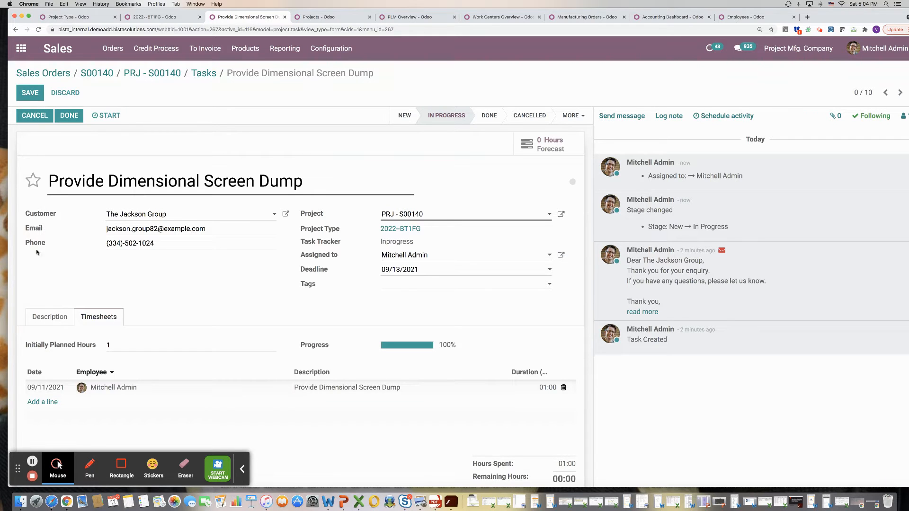
pyautogui.click(29, 93)
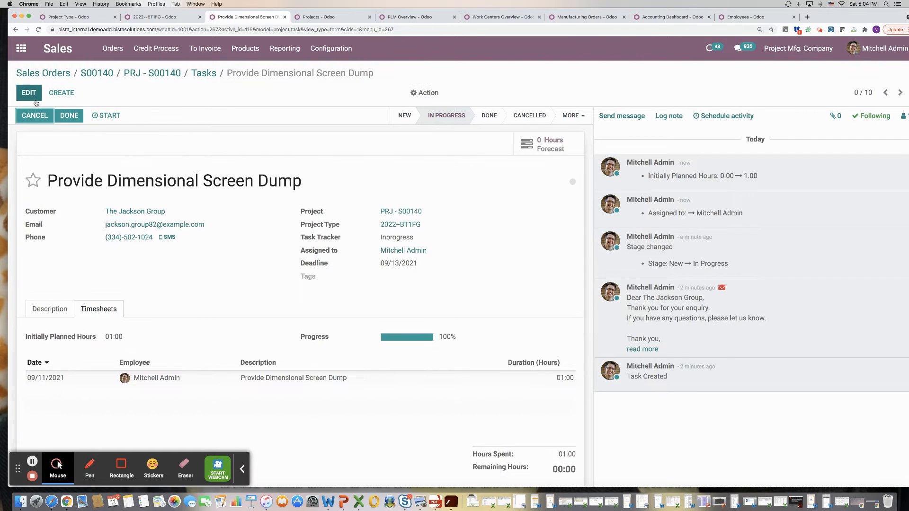
pyautogui.click(69, 116)
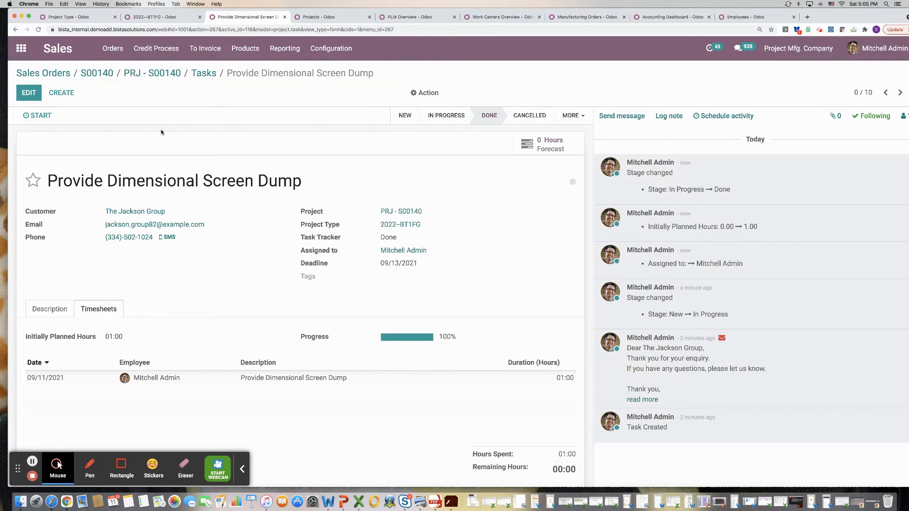
# Move the project's task "Design Manuf Aid/Provide IGES for Fast Trim" to In Progress and open it
pyautogui.click(204, 75)
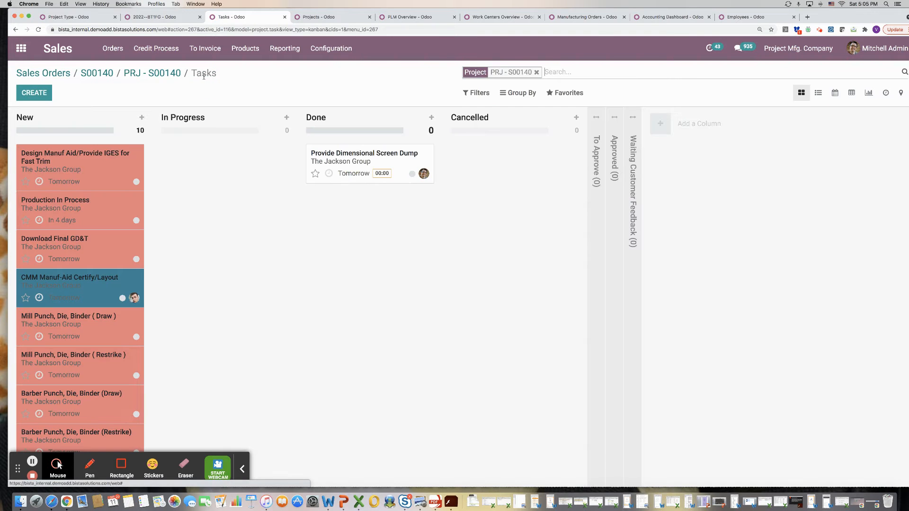
pyautogui.moveTo(86, 178); pyautogui.dragTo(255, 165)
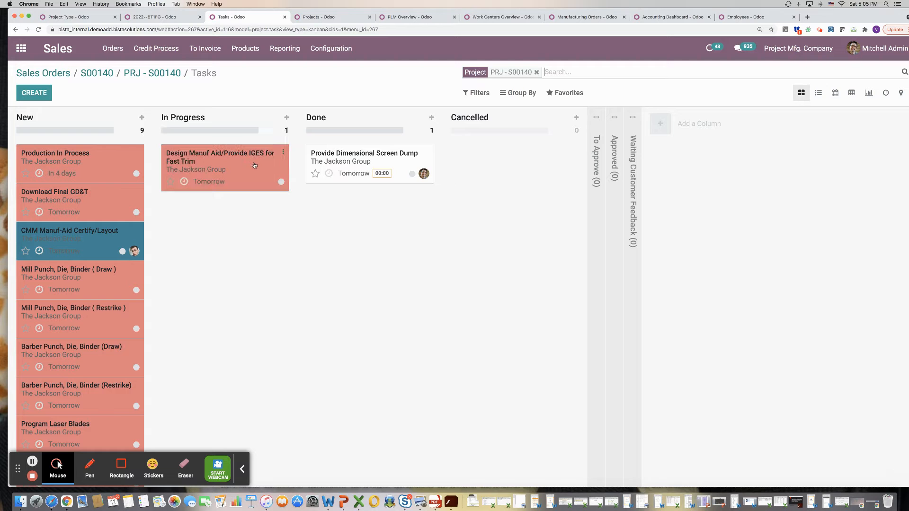
pyautogui.click(254, 165)
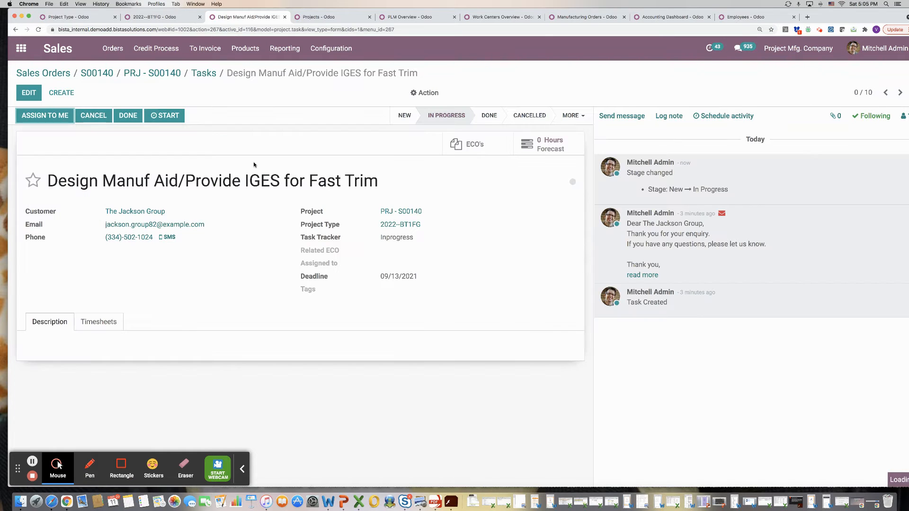
# Start a new related ECO named "new revision to design" for the task
pyautogui.click(28, 94)
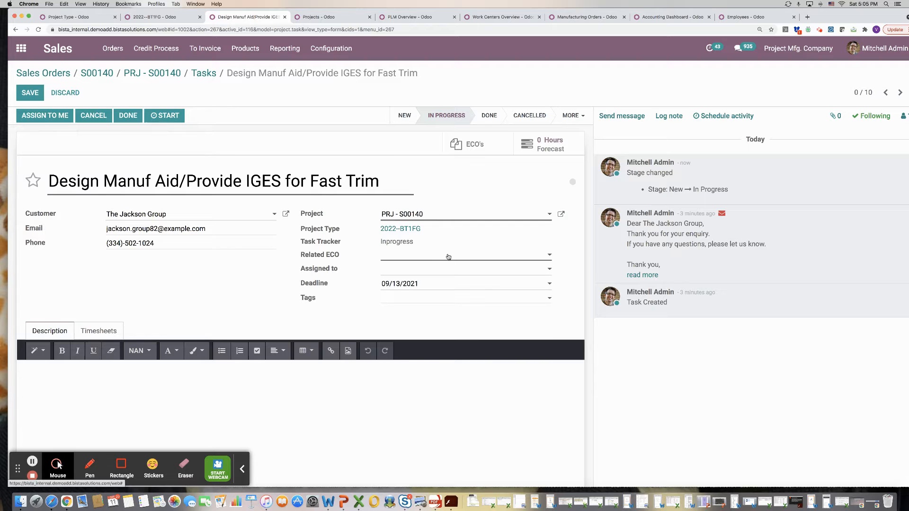
pyautogui.click(448, 256)
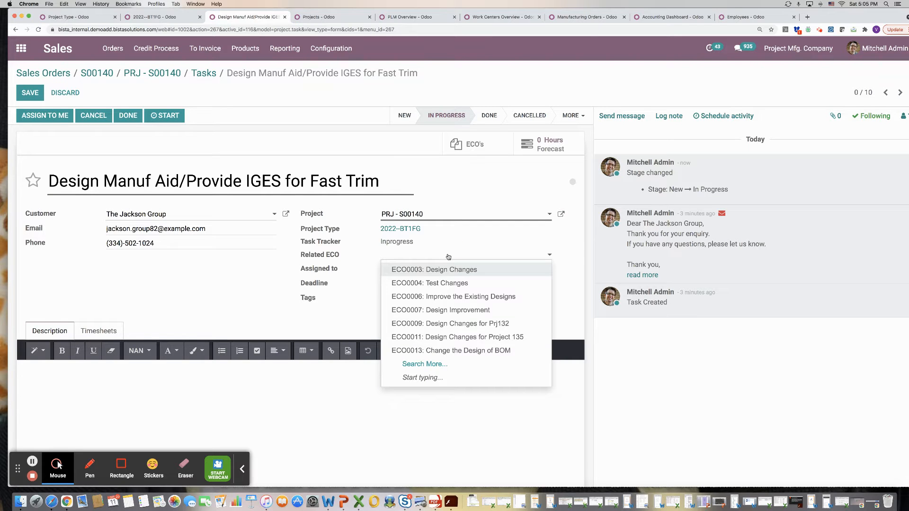
pyautogui.write('new revision')
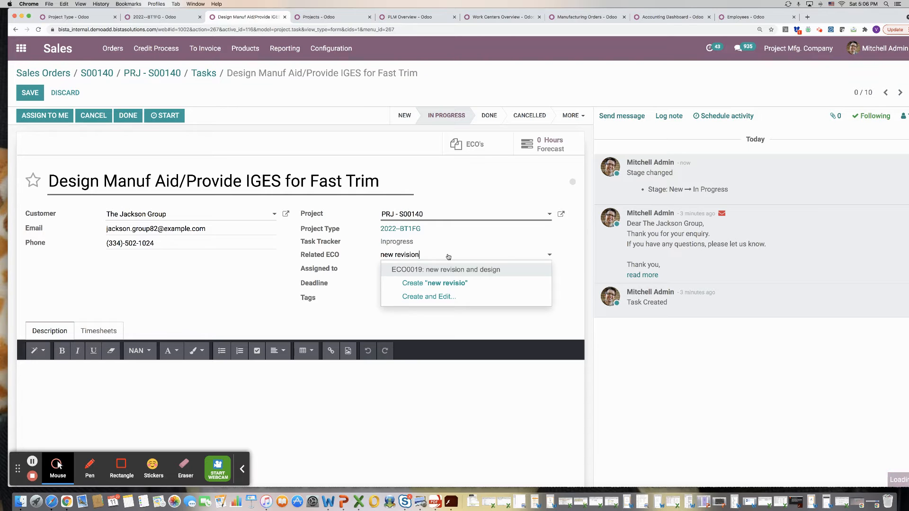
pyautogui.write(' to design')
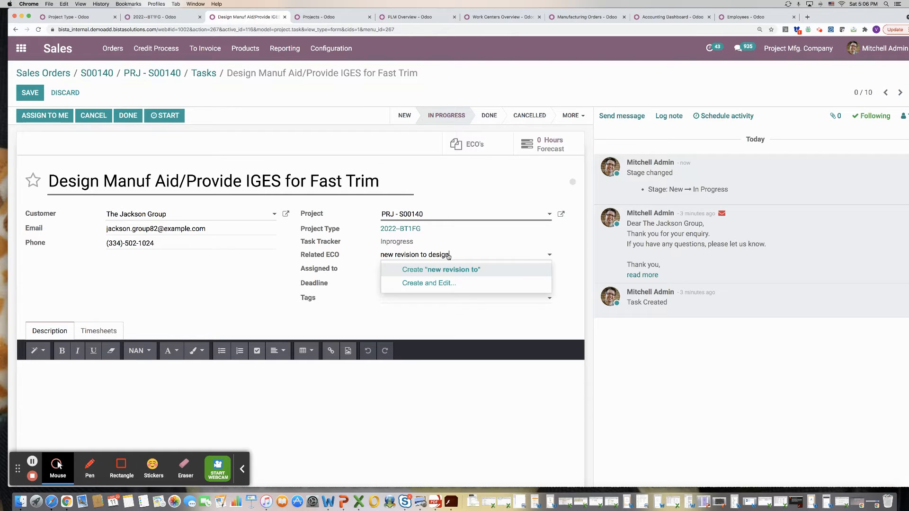
pyautogui.click(479, 270)
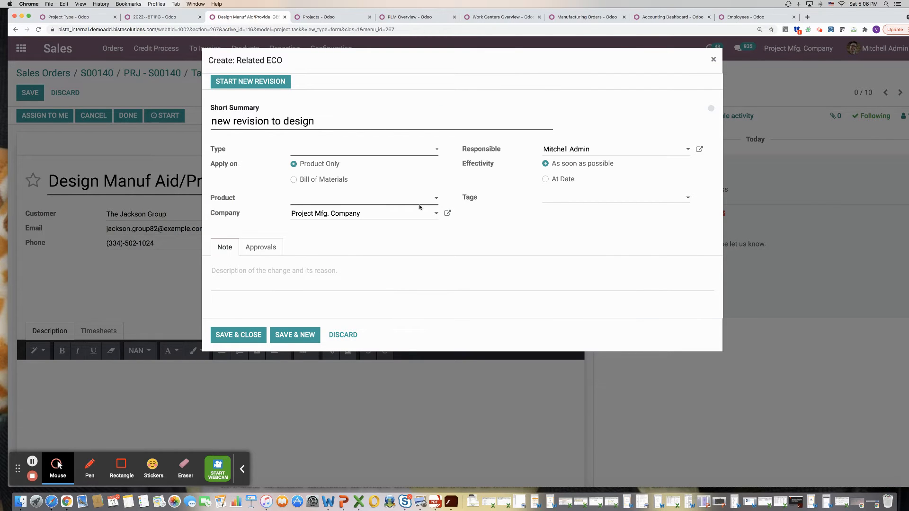
# Set the ECO's type to Design Improvements, applied on Bill of Materials for product [1X390079 A] Body Side Outer LH (Door Ring), and save it
pyautogui.click(368, 152)
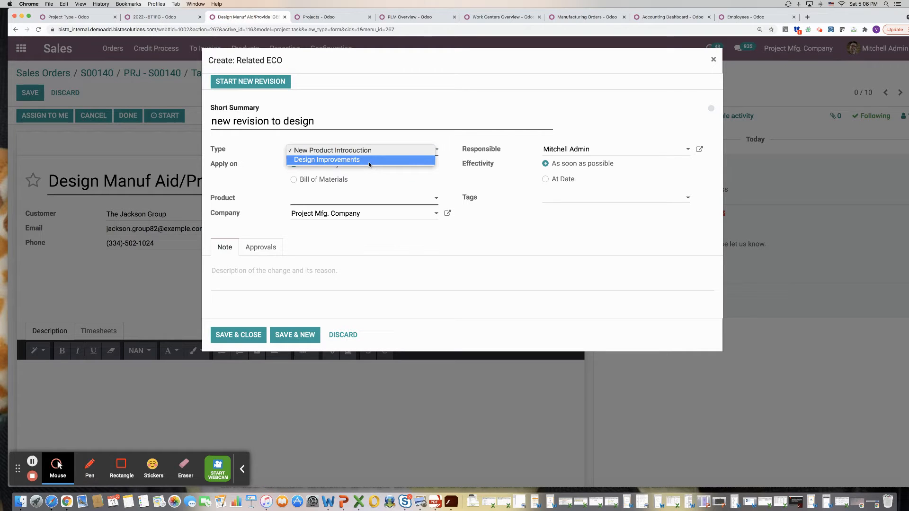
pyautogui.click(368, 160)
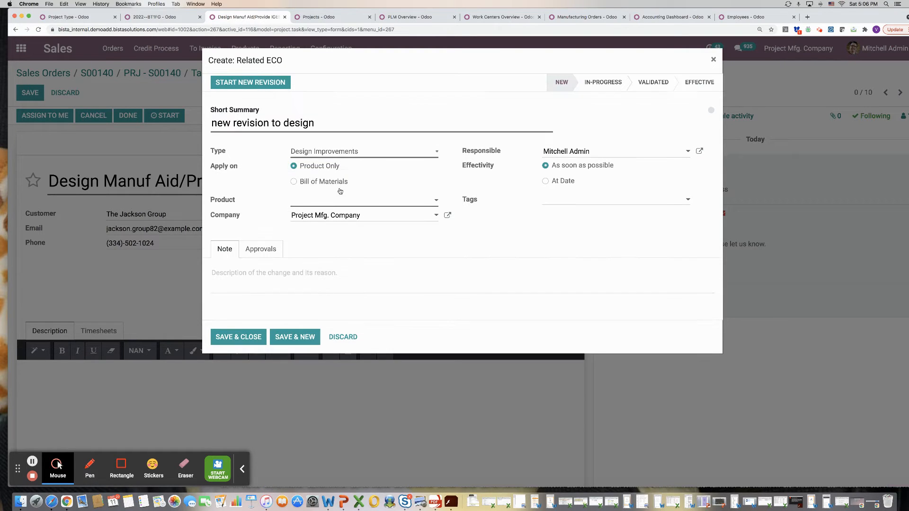
pyautogui.click(294, 182)
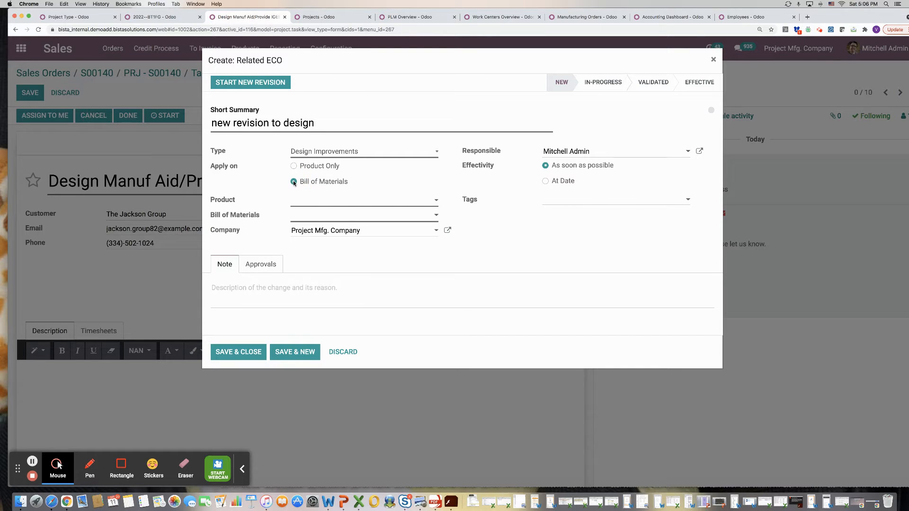
pyautogui.click(314, 201)
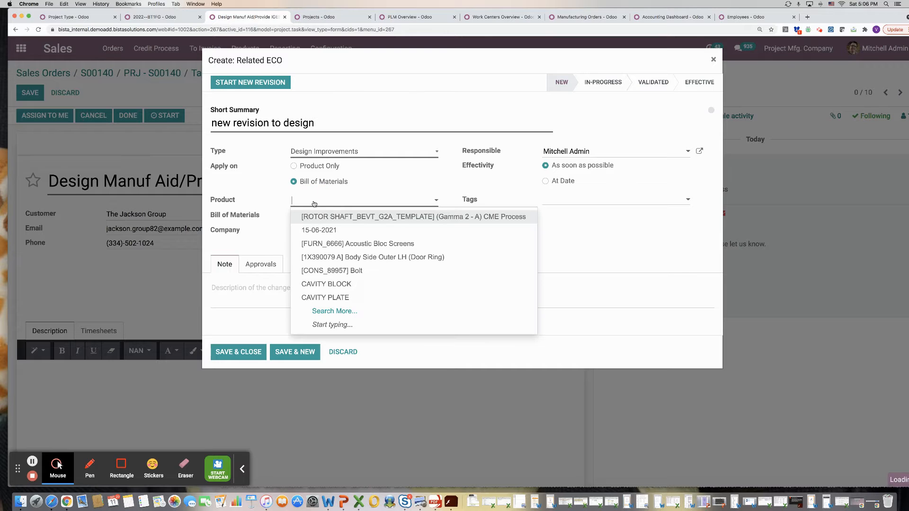
pyautogui.write('body')
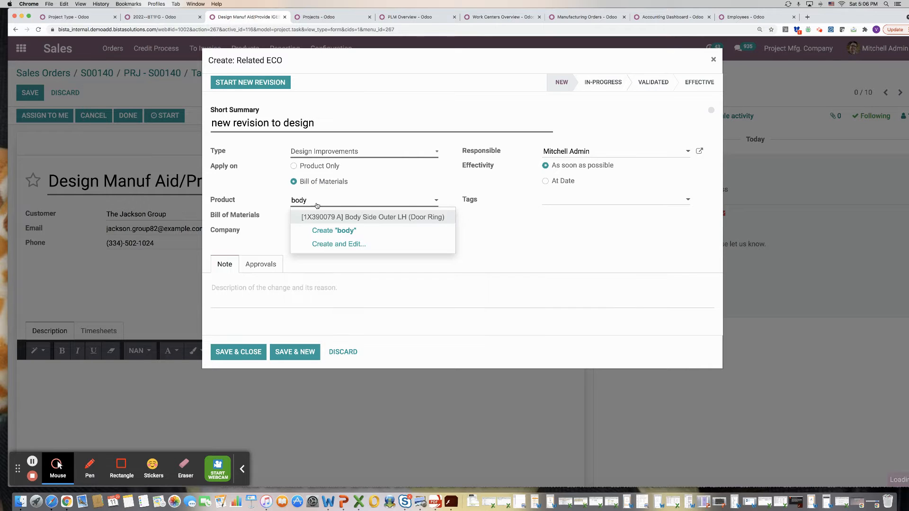
pyautogui.click(368, 213)
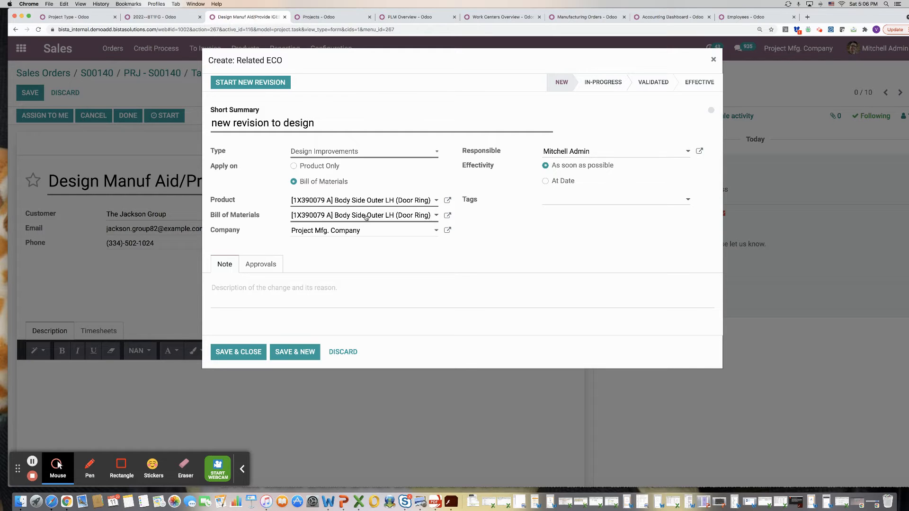
pyautogui.click(255, 352)
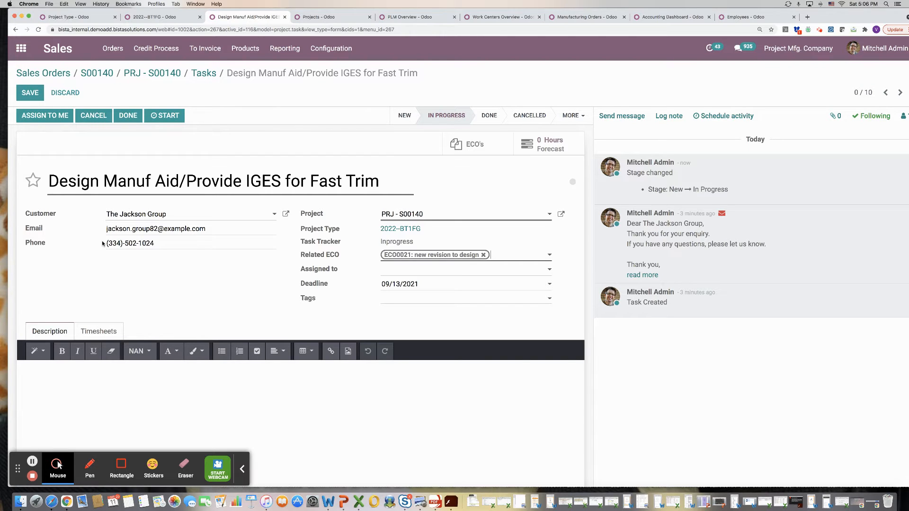
# Start the task's timer and assign the task to yourself
pyautogui.click(169, 117)
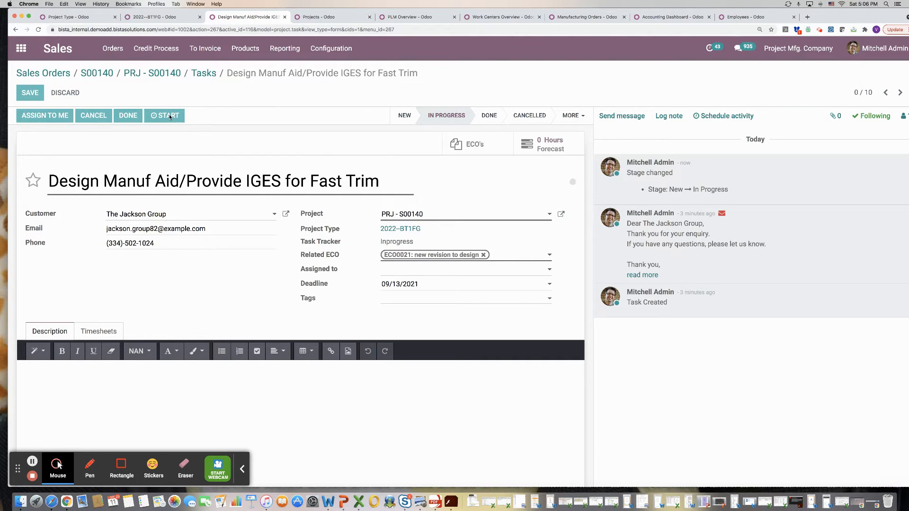
pyautogui.click(38, 116)
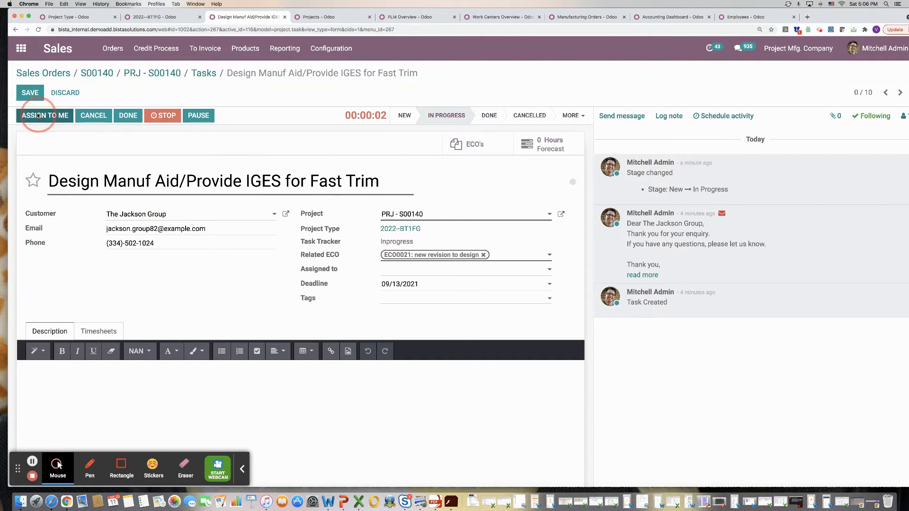
# Save the task and move the Design Improvements ECO "new revision to design" to In-Progress in PLM
pyautogui.click(31, 93)
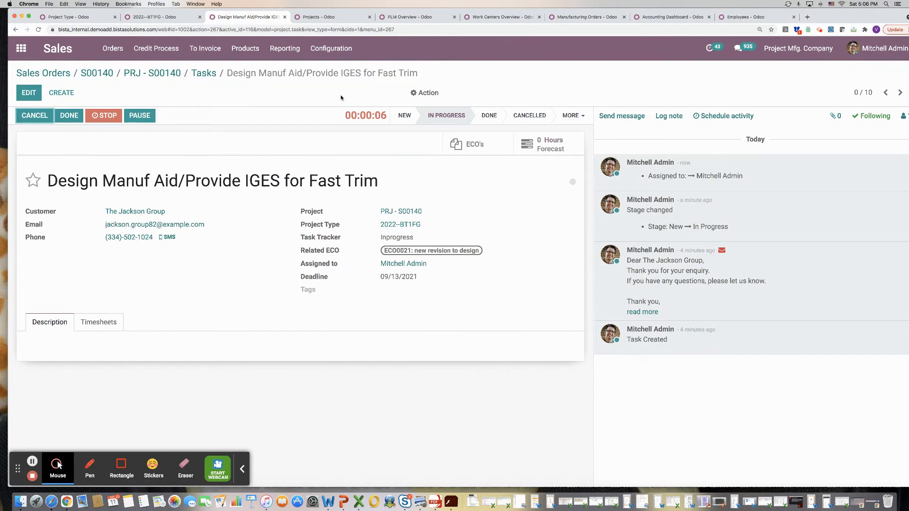
pyautogui.click(436, 22)
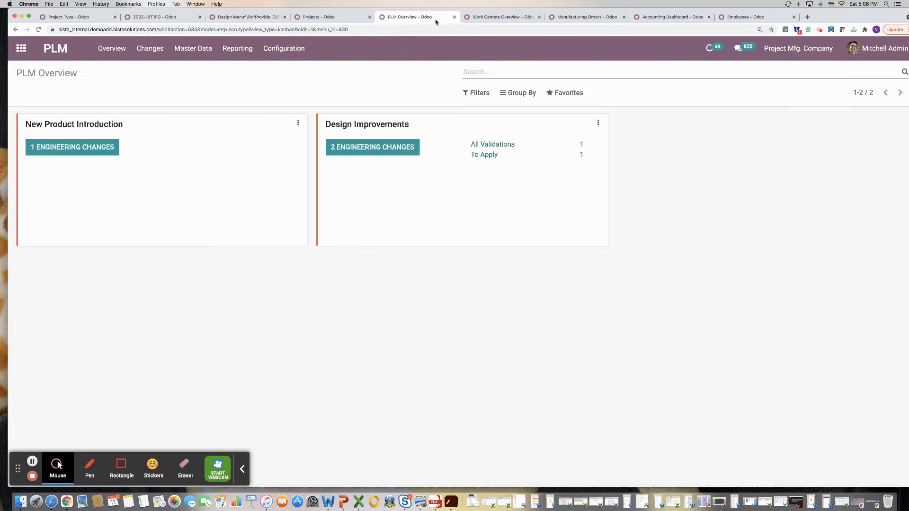
pyautogui.click(39, 30)
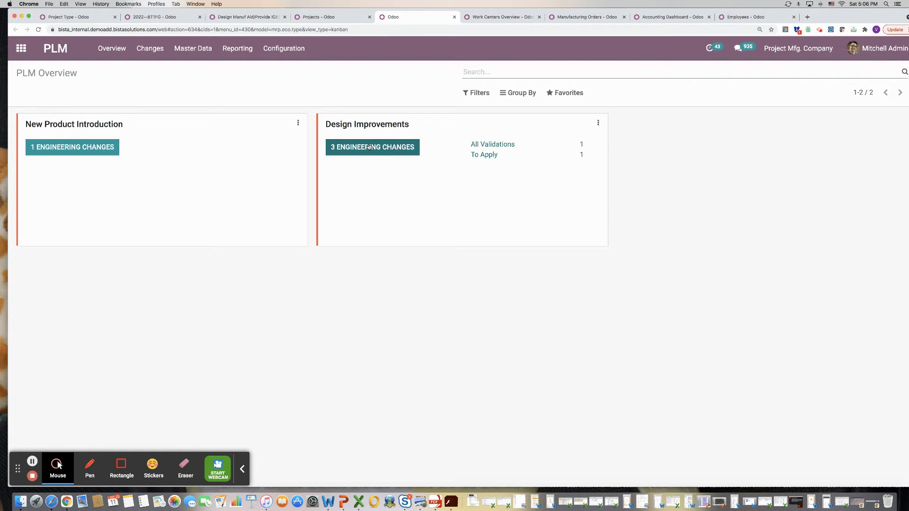
pyautogui.click(369, 147)
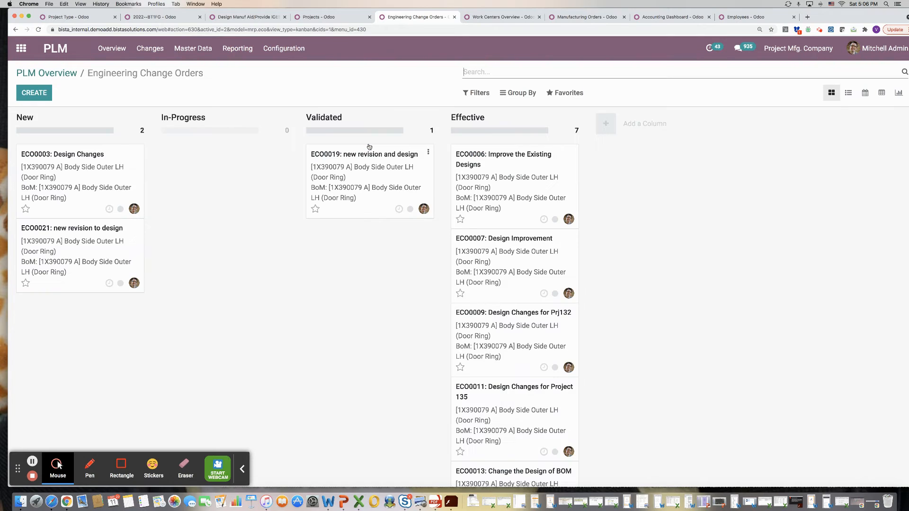
pyautogui.click(61, 237)
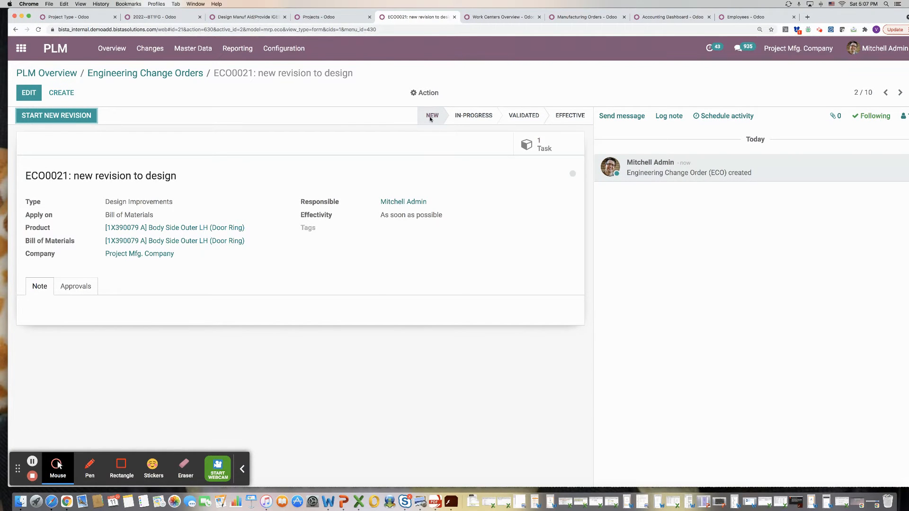
pyautogui.click(480, 116)
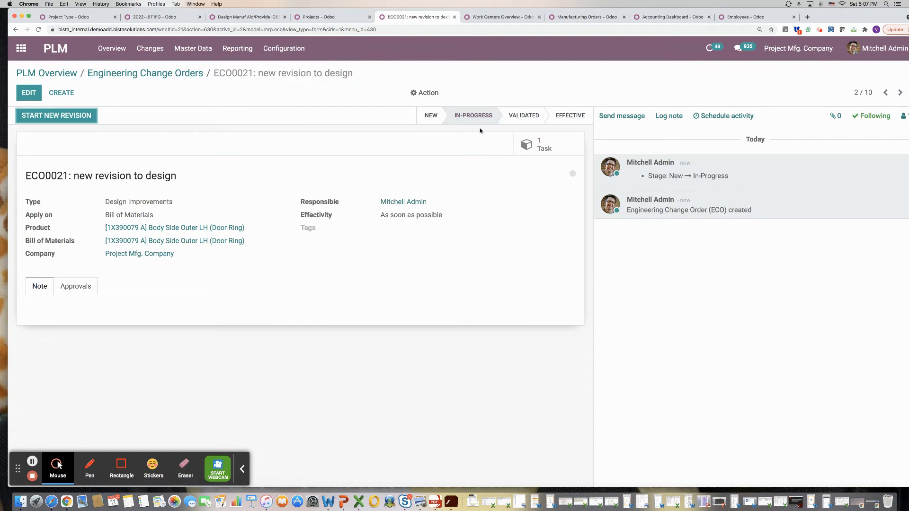
# Review the task assigned to the ECO and return to the ECO through the task's related ECOs
pyautogui.click(542, 150)
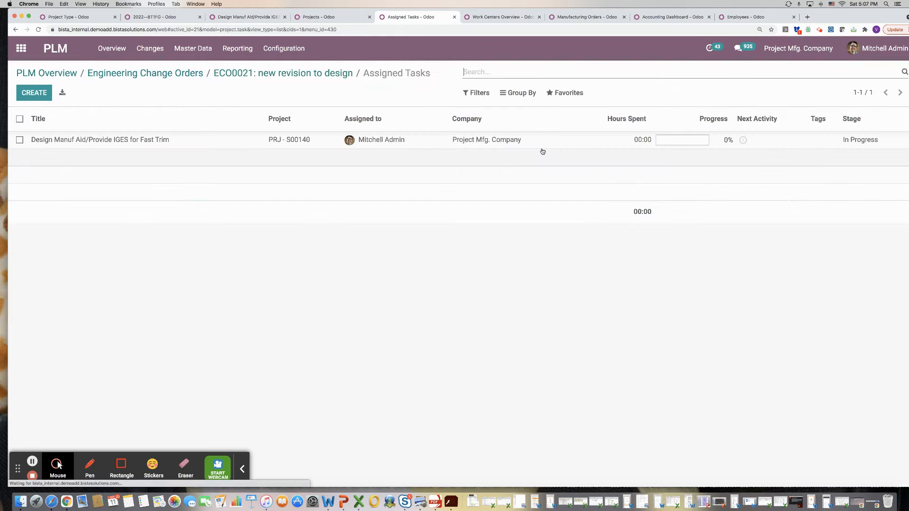
pyautogui.click(163, 141)
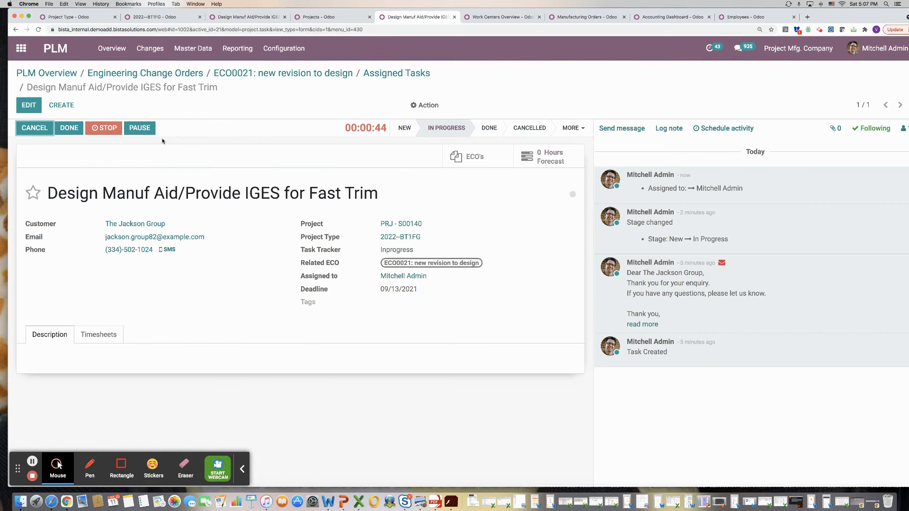
pyautogui.click(487, 151)
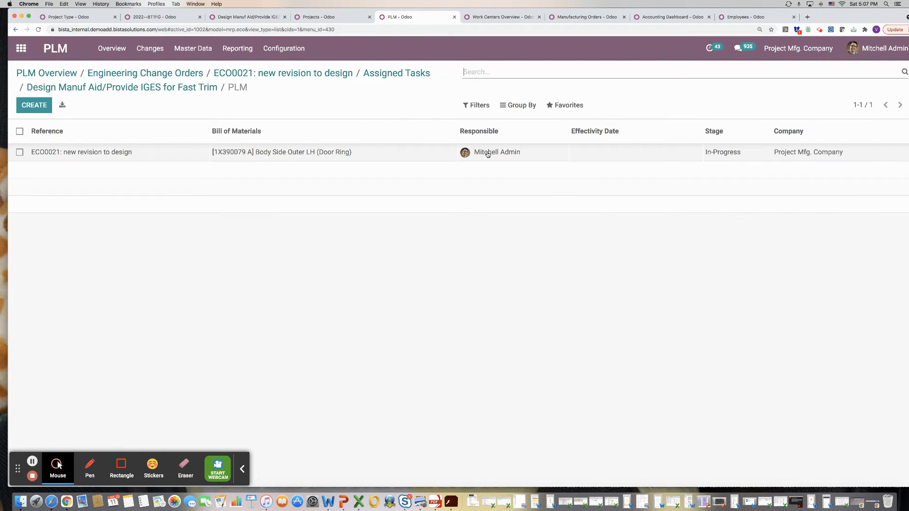
pyautogui.click(287, 158)
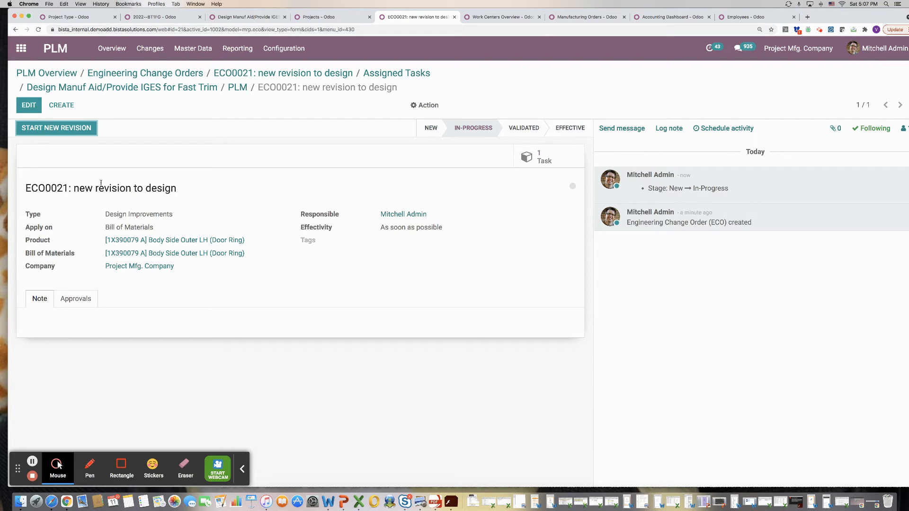
# Start a new revision on the ECO and check its attached documents
pyautogui.click(67, 135)
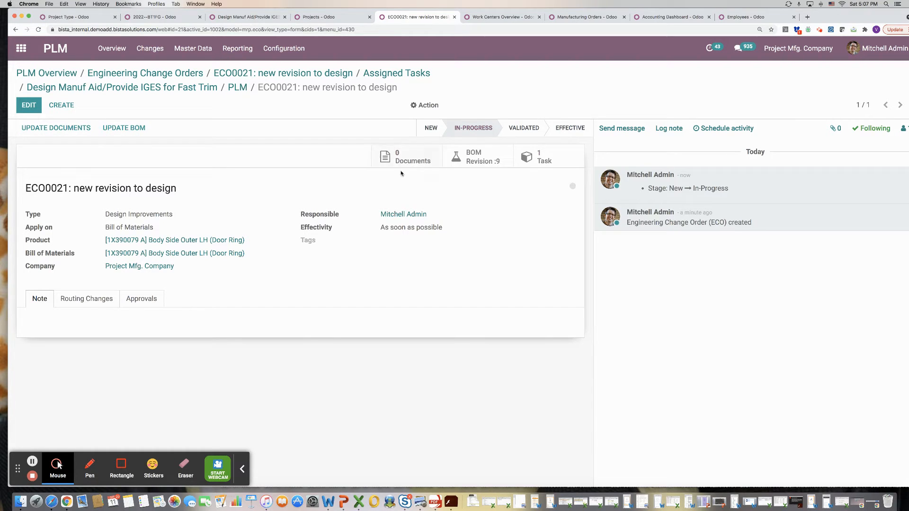
pyautogui.click(399, 158)
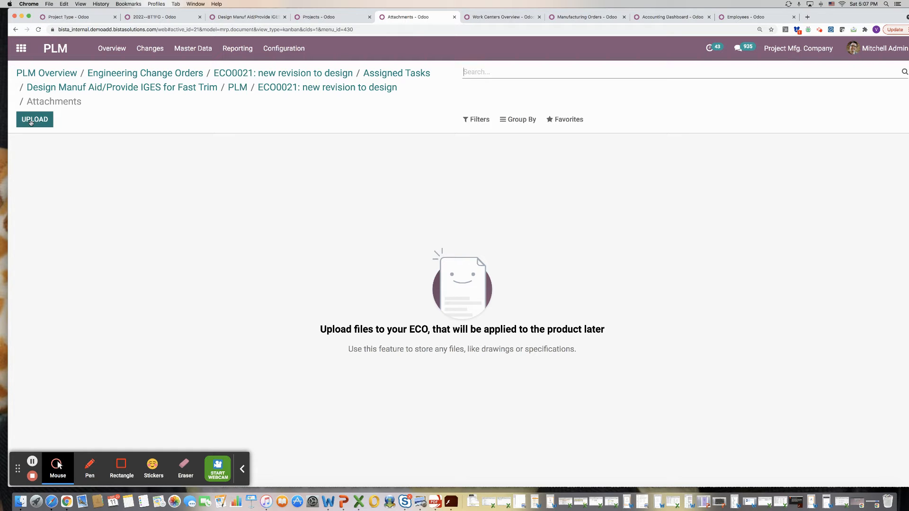
pyautogui.click(336, 91)
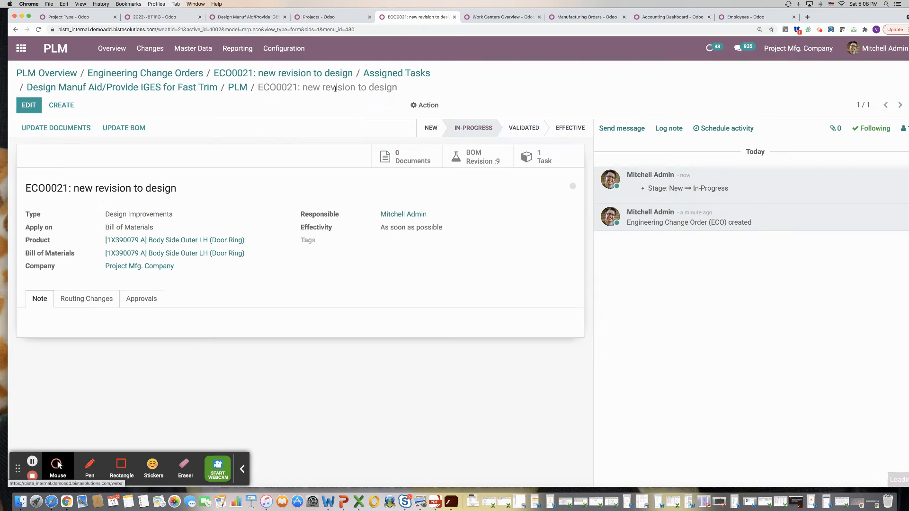
# Review the operations in the ECO's revised bill of materials and set the [GMW2M-ST-S] MS Sheet component quantity to 2.00, saving the BoM
pyautogui.click(498, 163)
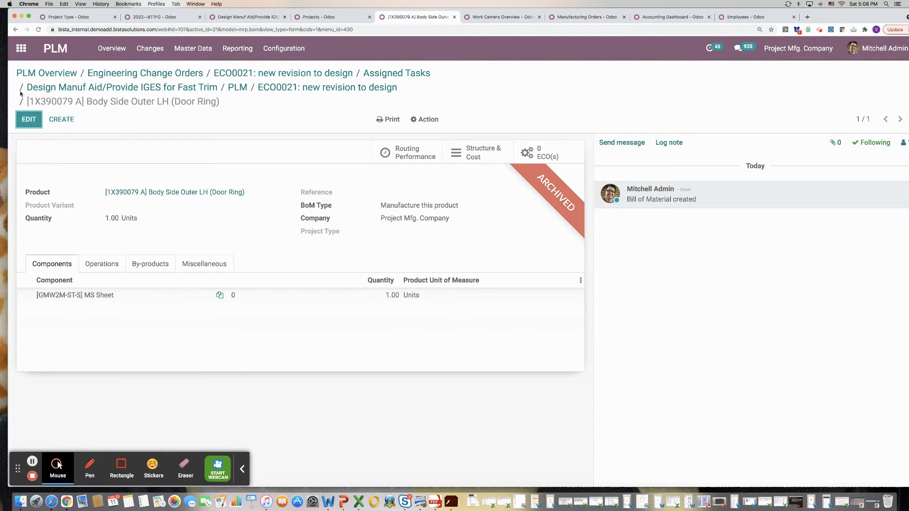
pyautogui.click(37, 124)
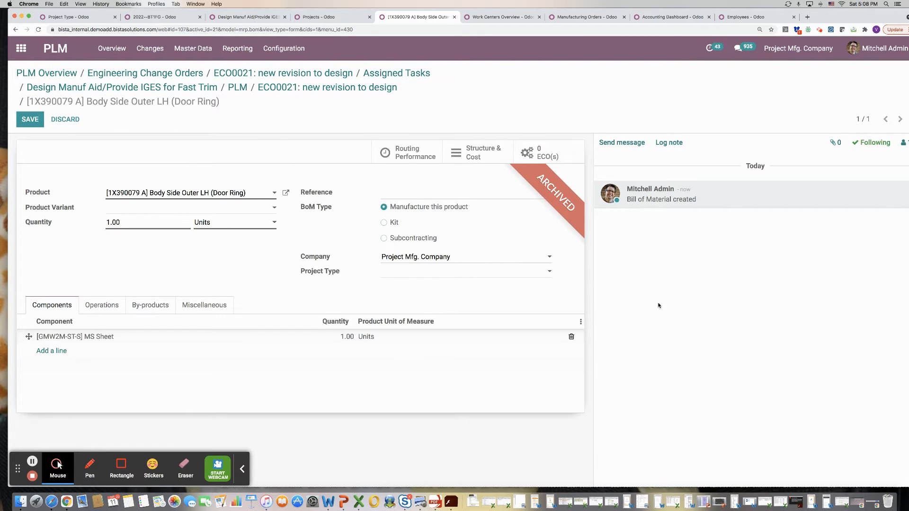
pyautogui.click(108, 307)
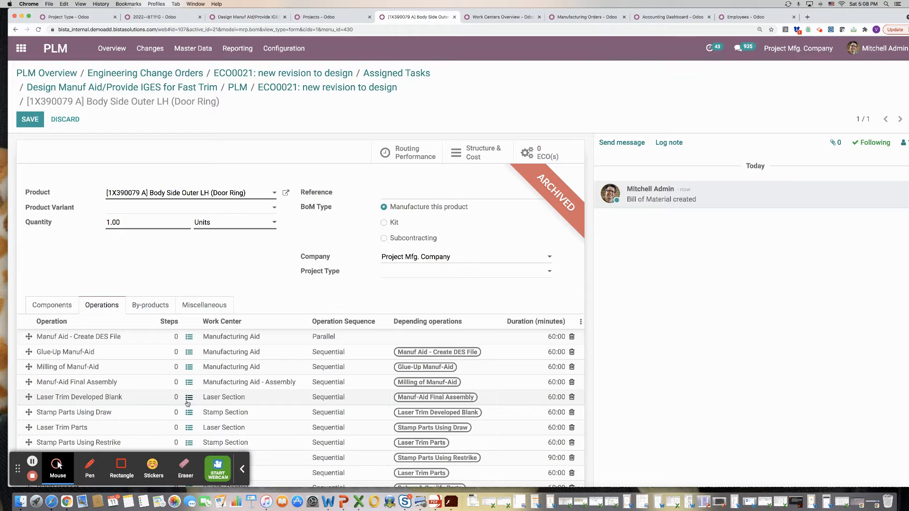
pyautogui.click(52, 306)
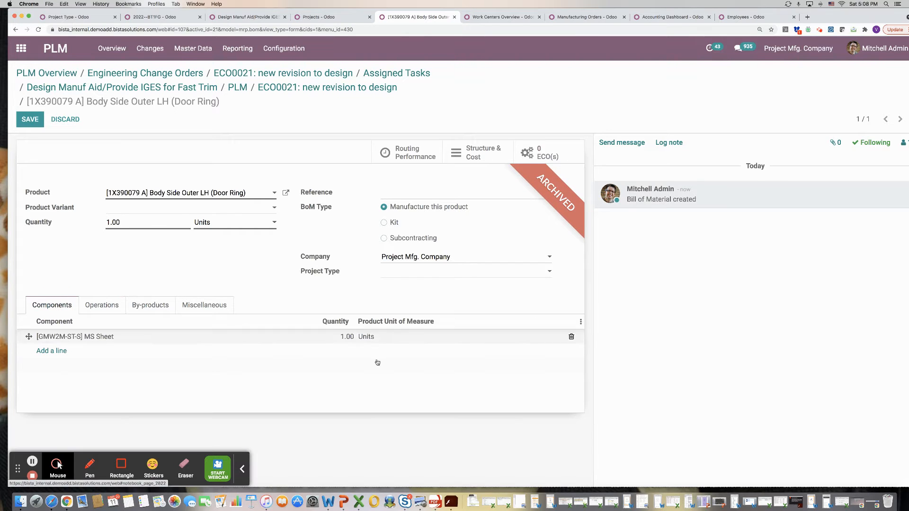
pyautogui.click(342, 338)
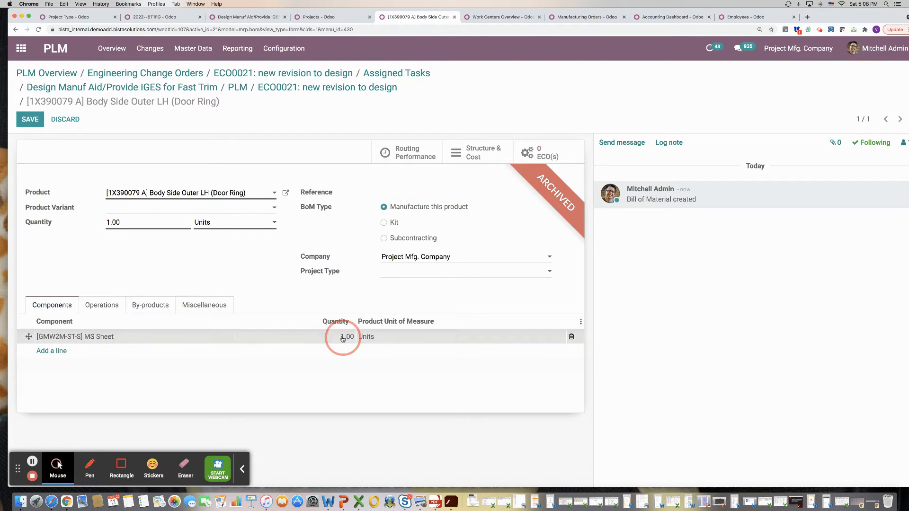
pyautogui.click(342, 336)
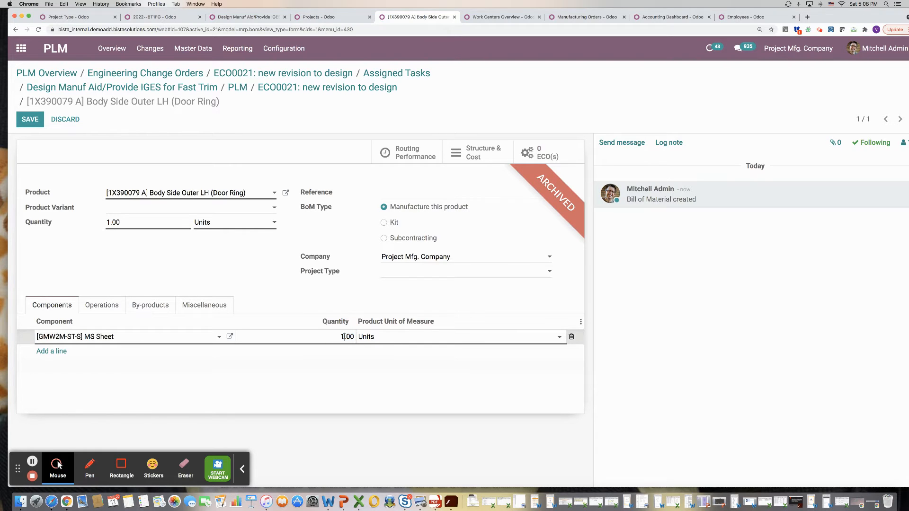
pyautogui.click(352, 299)
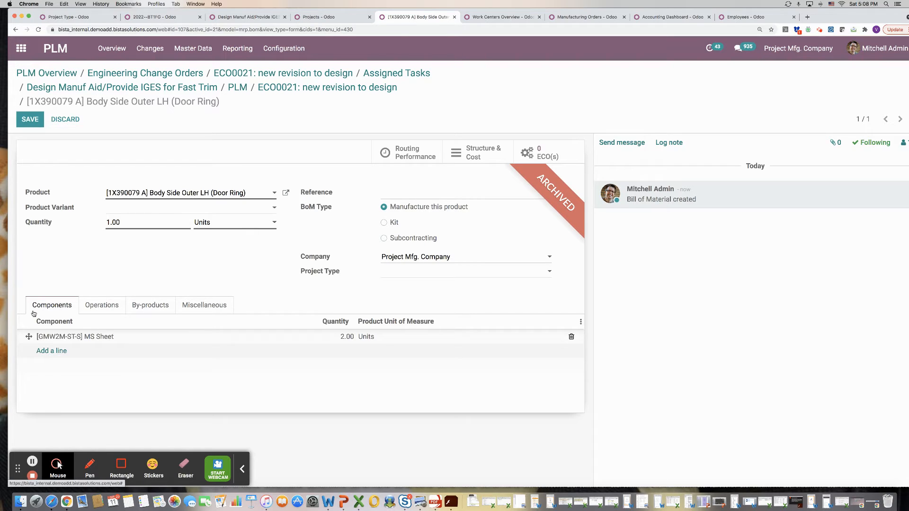
pyautogui.click(30, 125)
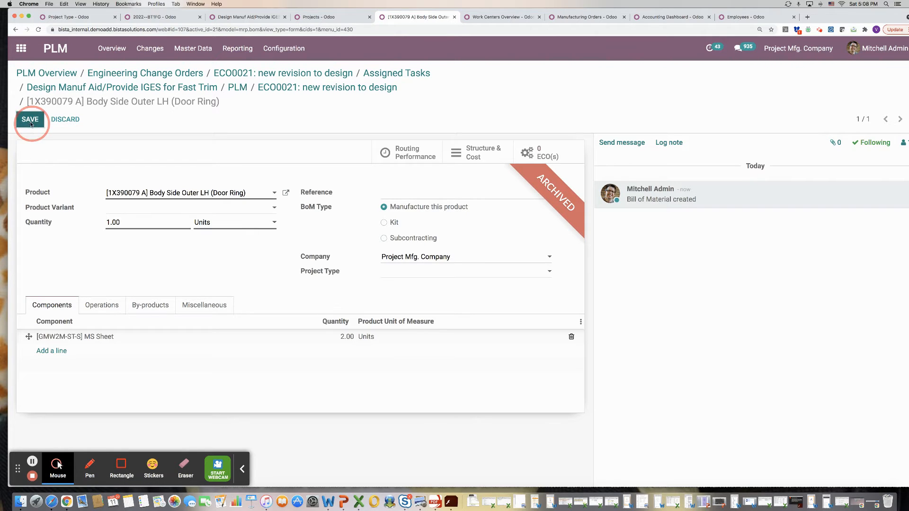
# Review the BoM changes recorded on the ECO and move it to the Validated stage
pyautogui.click(313, 87)
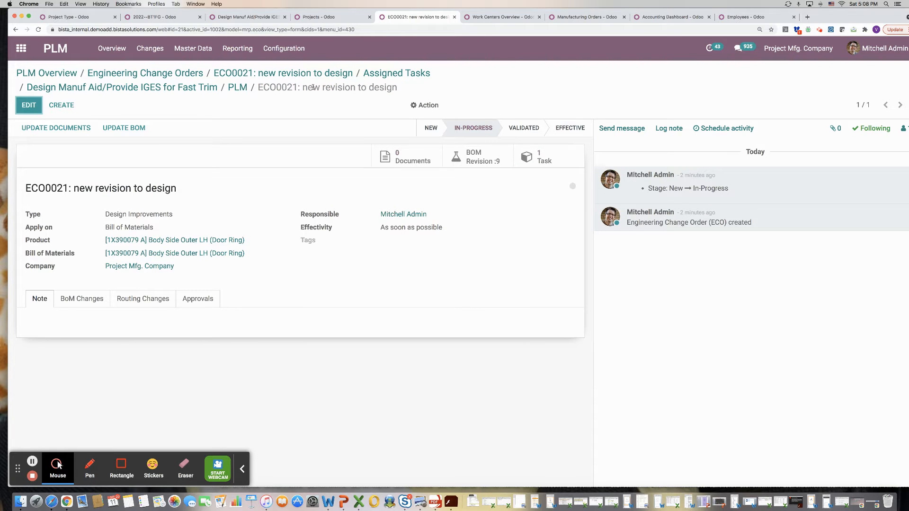
pyautogui.click(82, 305)
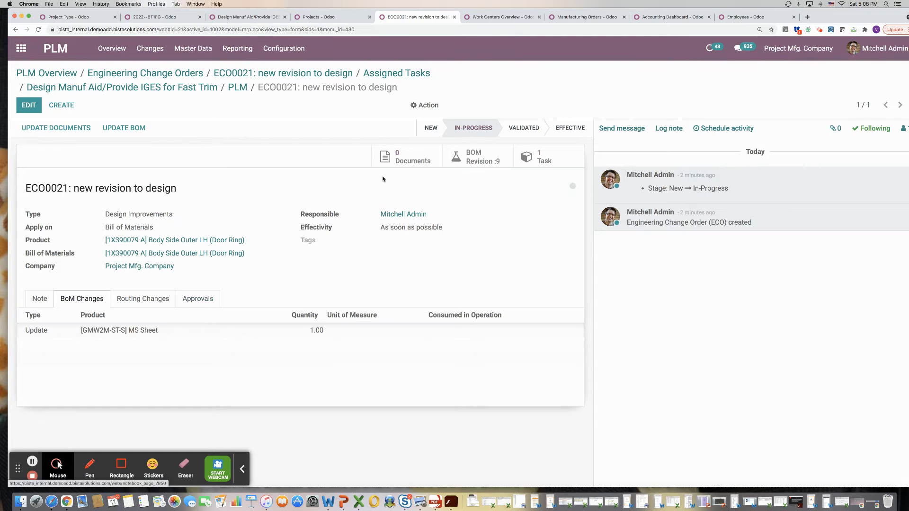
pyautogui.click(524, 128)
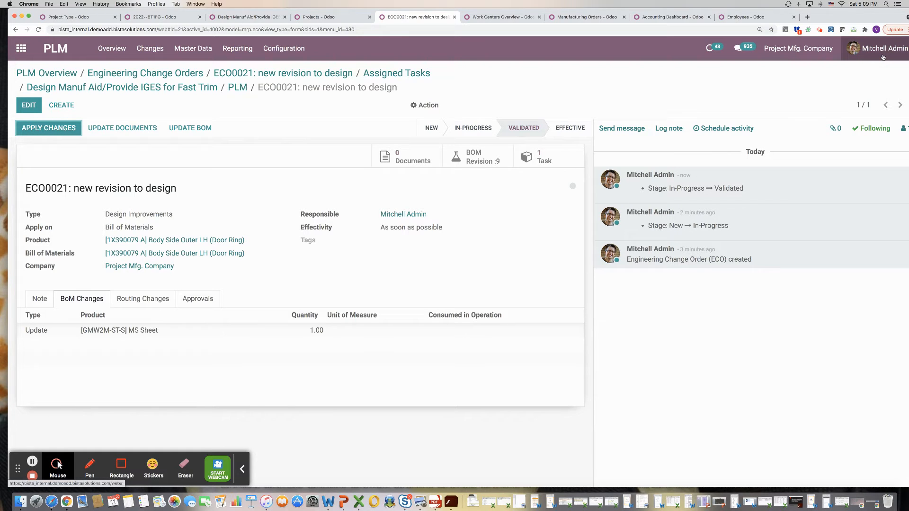
# Check the ECO's required approvals and approve it from PLM as the design user in the incognito browser window
pyautogui.click(197, 302)
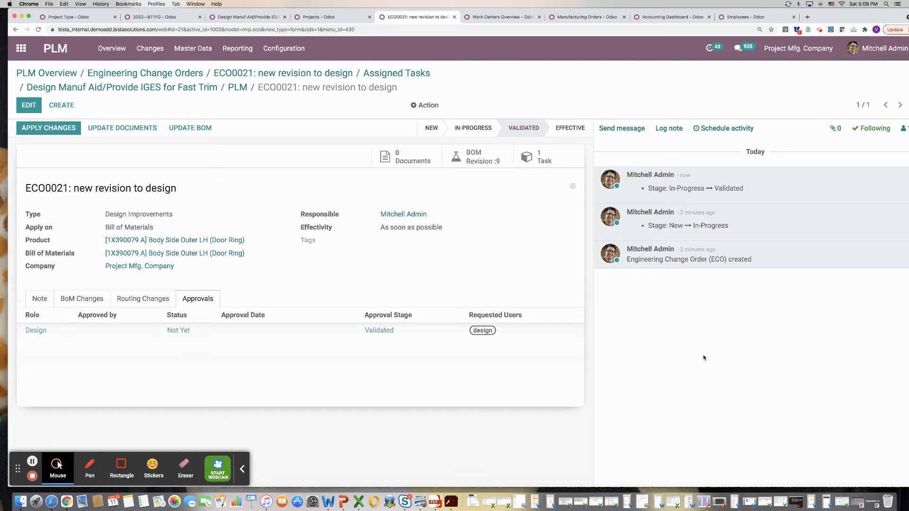
pyautogui.click(858, 504)
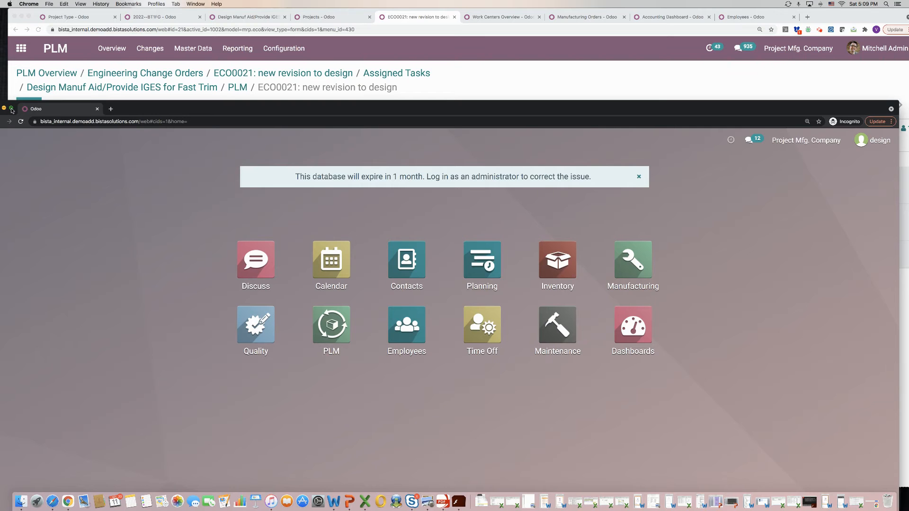
pyautogui.click(11, 109)
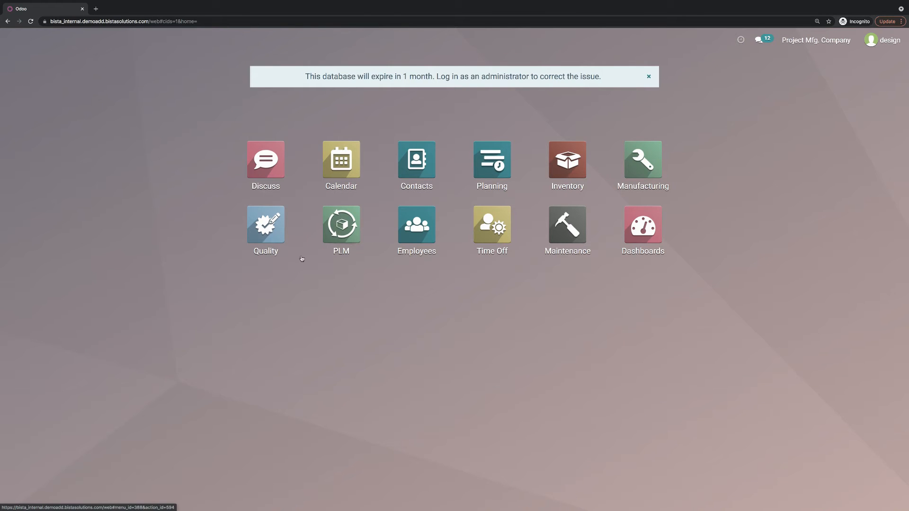
pyautogui.click(341, 246)
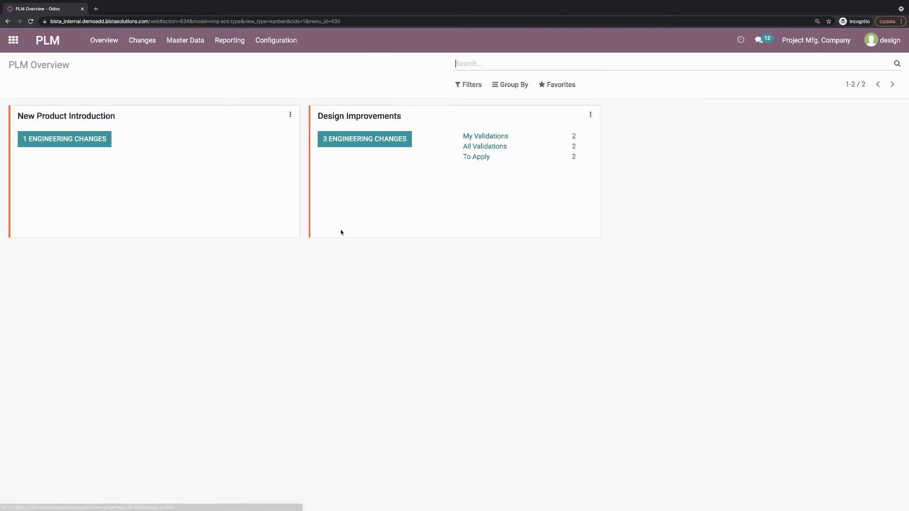
pyautogui.click(397, 135)
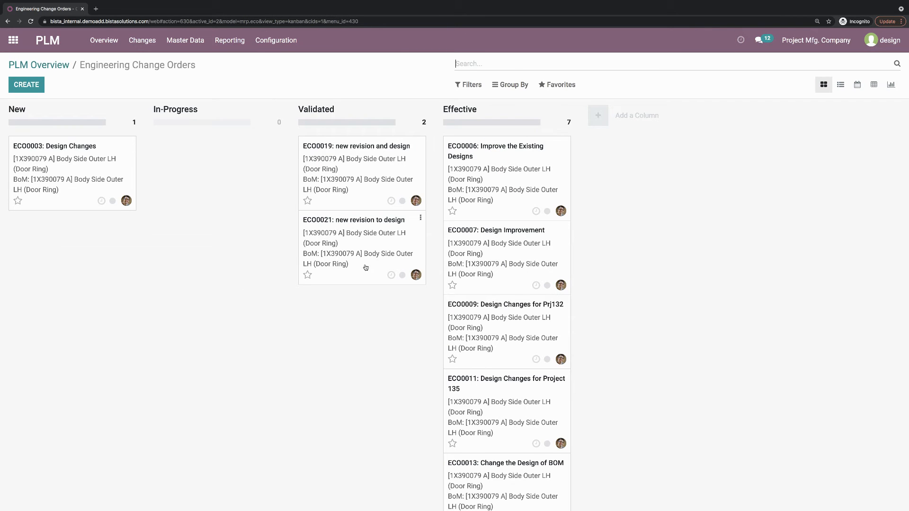
pyautogui.click(378, 245)
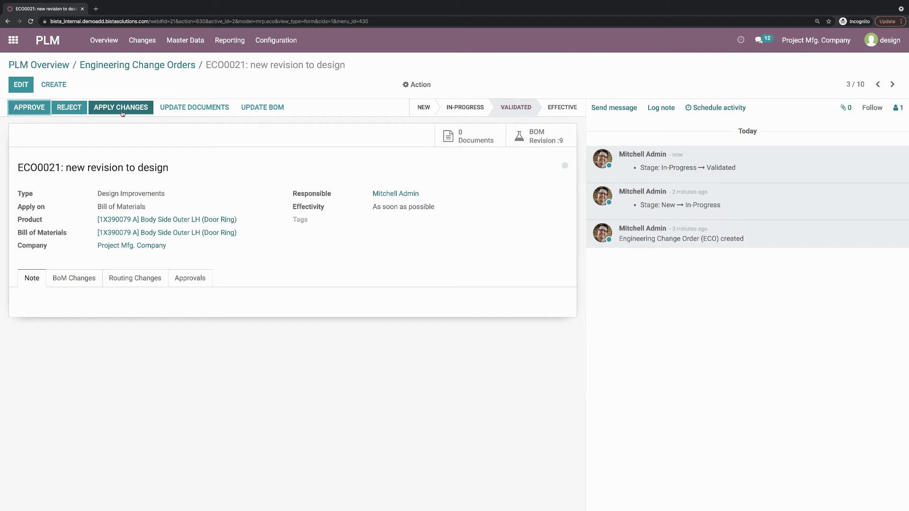
pyautogui.click(19, 107)
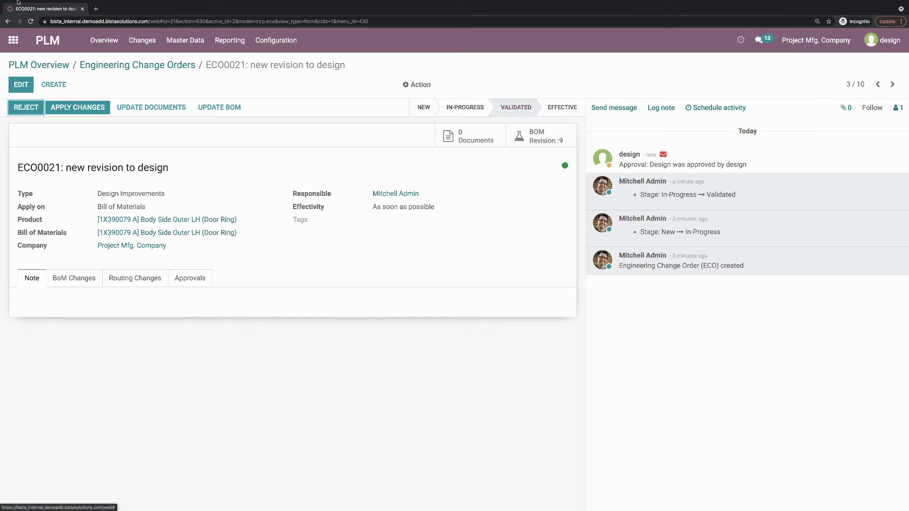
# Return to the administrator's browser window and apply the changes of the approved ECO
pyautogui.moveTo(20, 13)
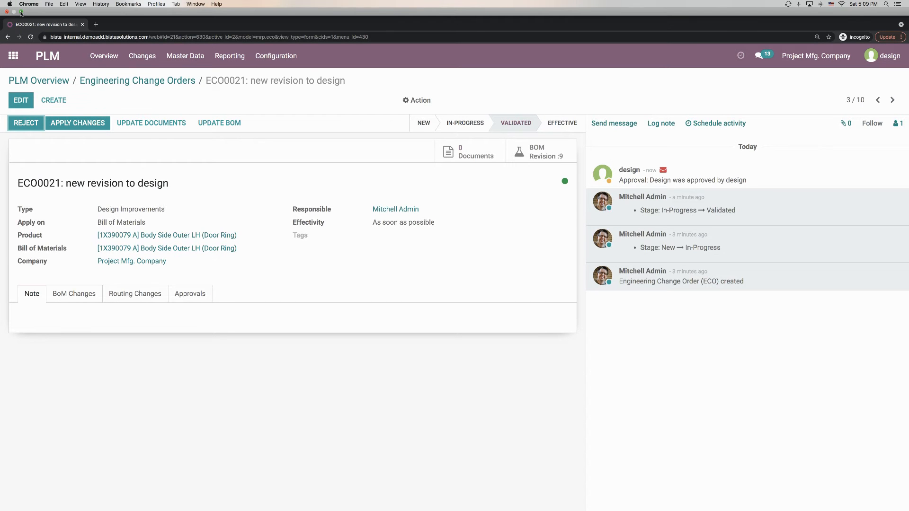
pyautogui.click(20, 12)
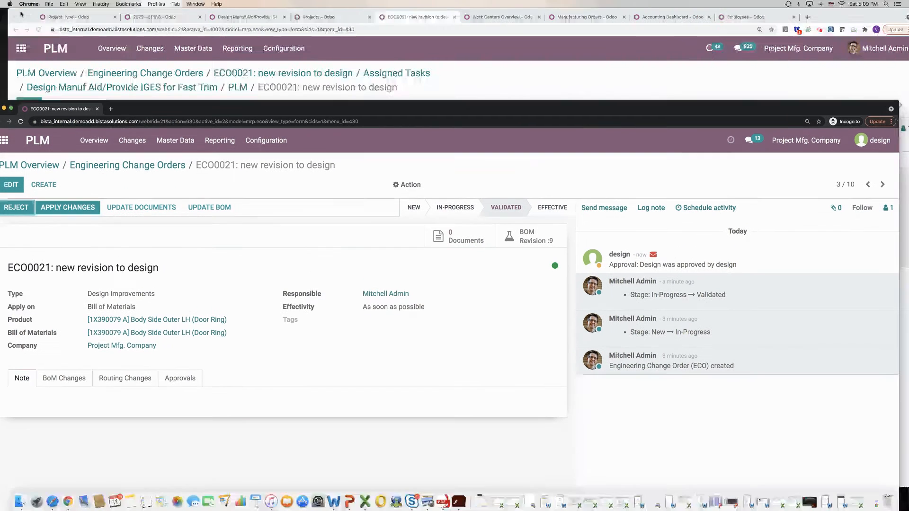
pyautogui.click(5, 109)
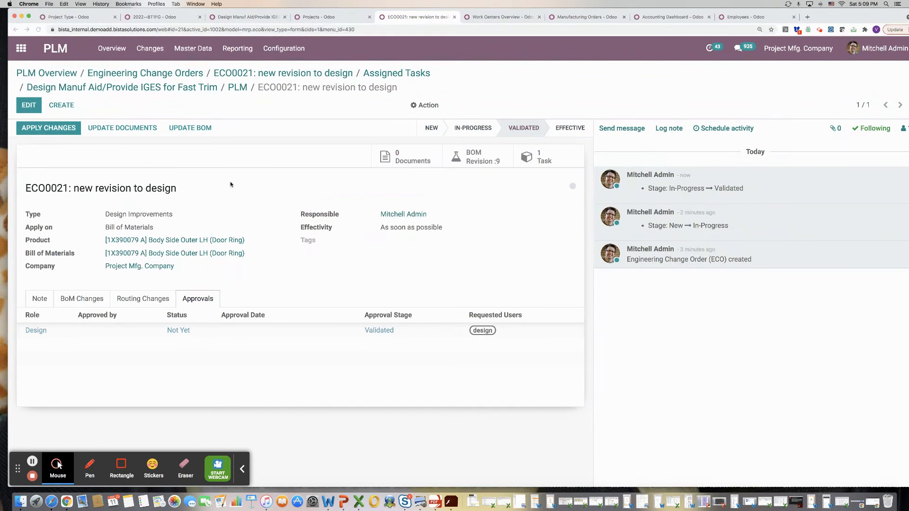
pyautogui.click(58, 128)
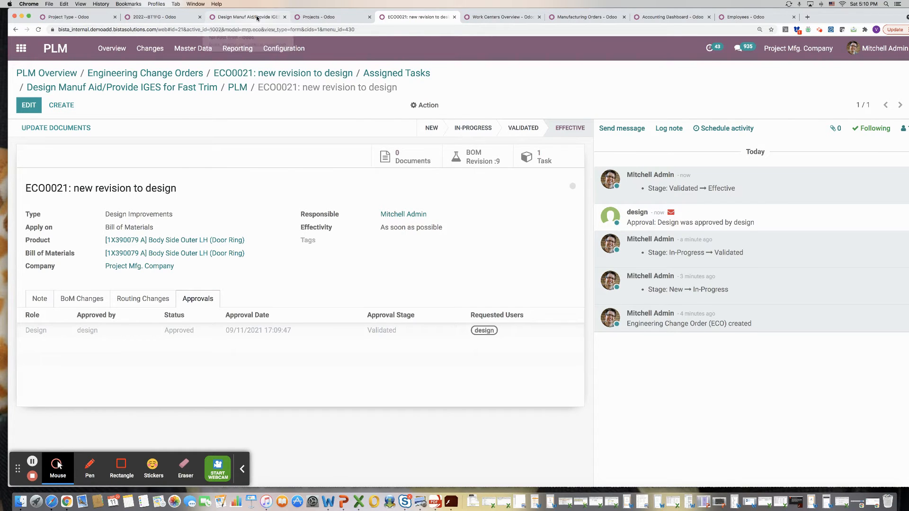
# Mark the Design Manuf Aid/Provide IGES for Fast Trim task as done and log its time as "Finished ECO BoM changes and applied on product"
pyautogui.click(256, 18)
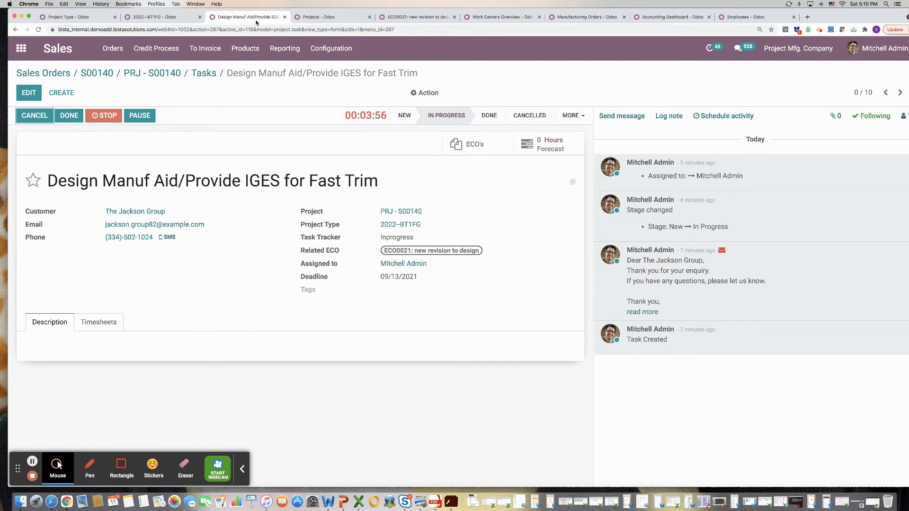
pyautogui.click(71, 115)
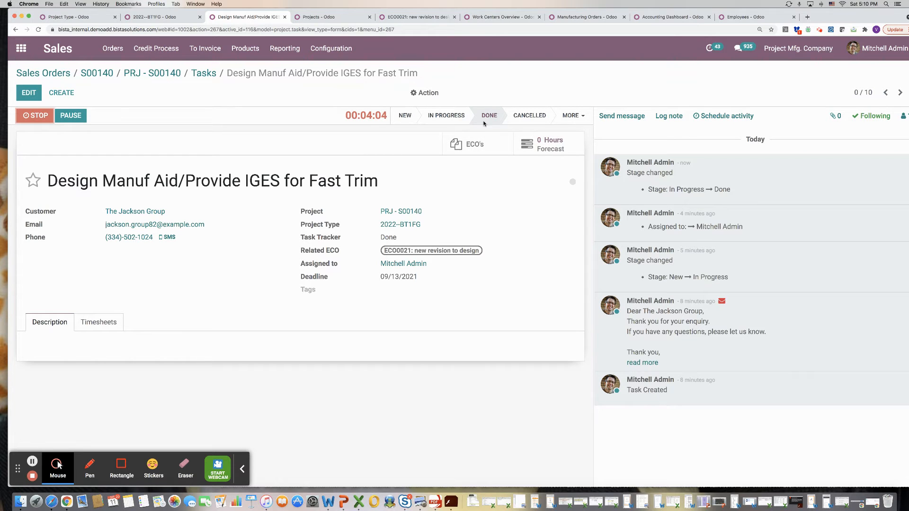
pyautogui.click(32, 116)
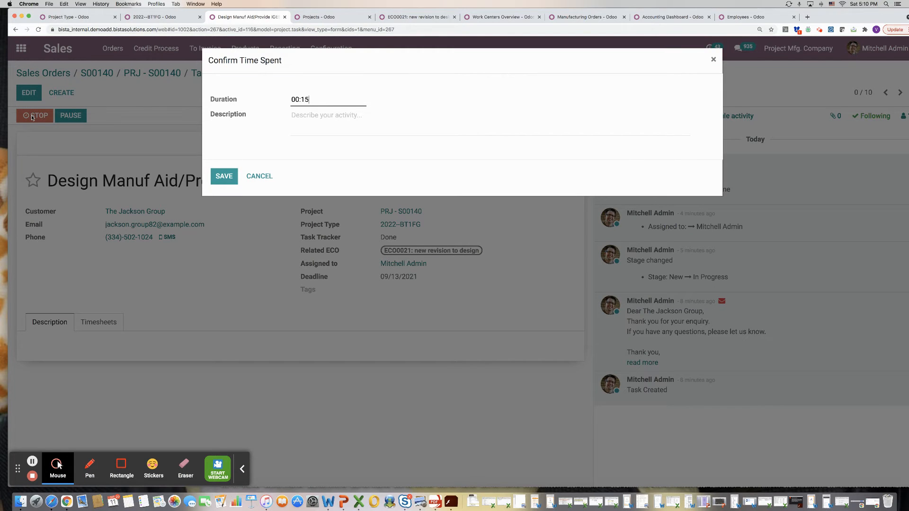
pyautogui.click(328, 117)
pyautogui.write('Finished ECO BoM changes and a')
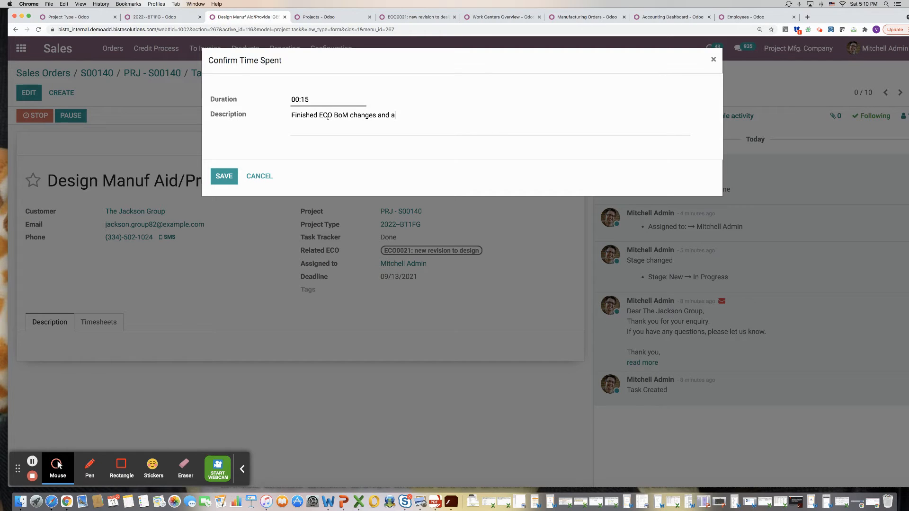
pyautogui.write('pplied on product')
pyautogui.click(224, 176)
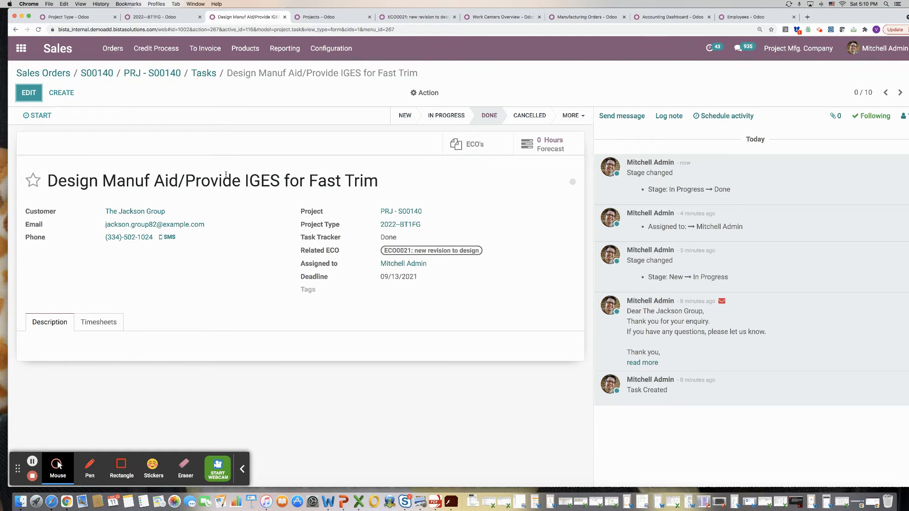
# Move the Production In Process task of project PRJ - S00140 to the In Progress stage and open it
pyautogui.click(214, 73)
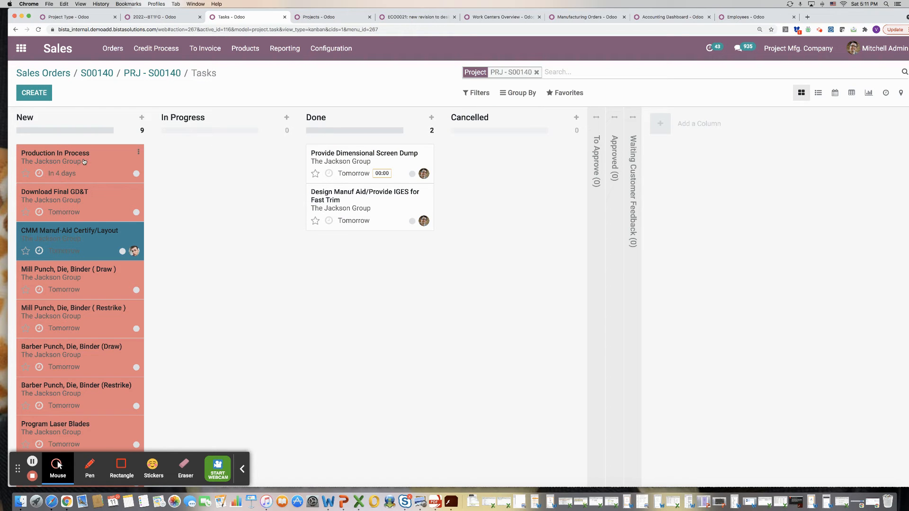
pyautogui.moveTo(84, 162); pyautogui.dragTo(182, 166)
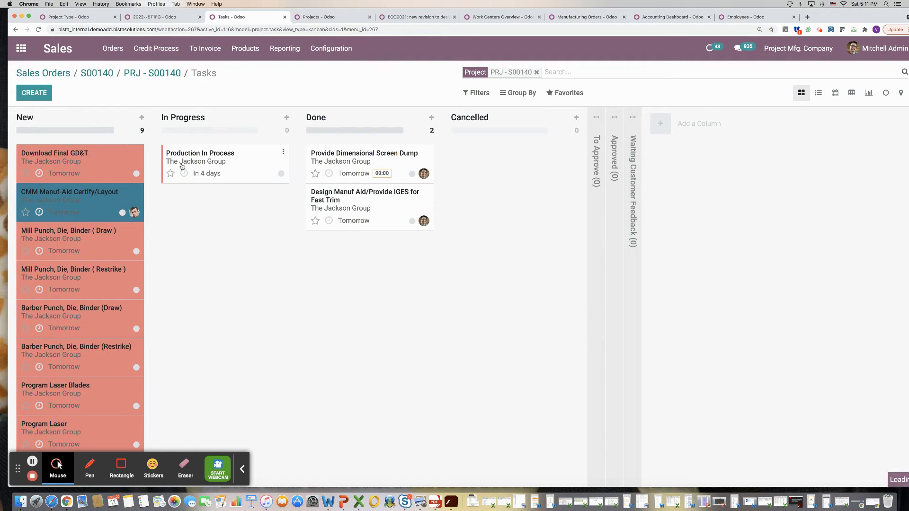
pyautogui.click(244, 166)
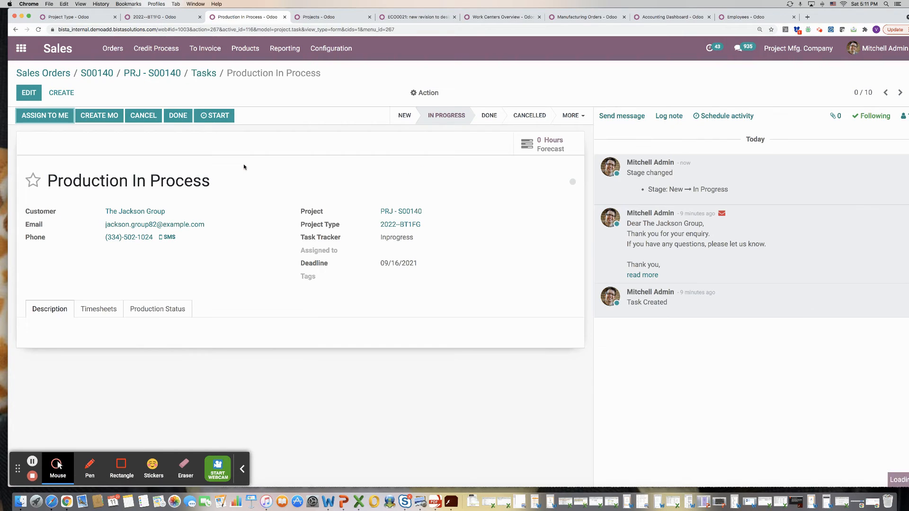
# Assign the Production In Process task to yourself and create its manufacturing order, saving the task
pyautogui.click(26, 94)
pyautogui.click(49, 117)
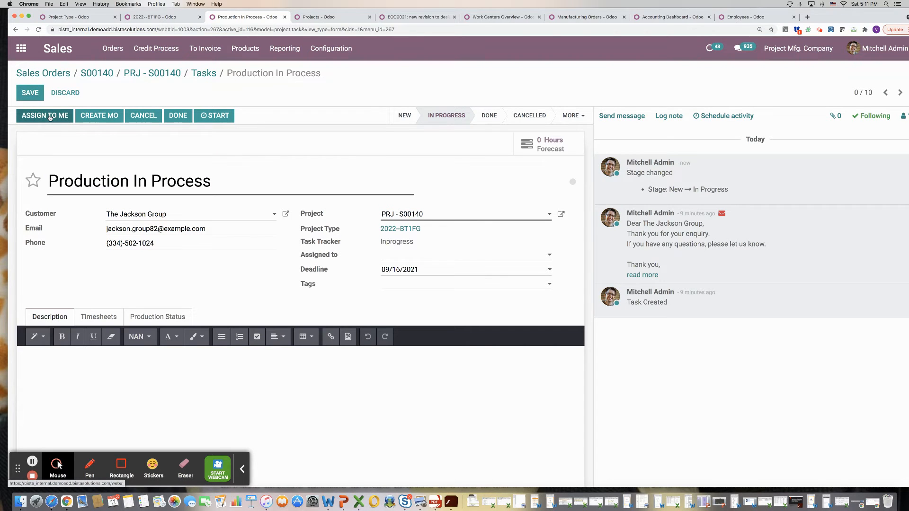
pyautogui.click(49, 116)
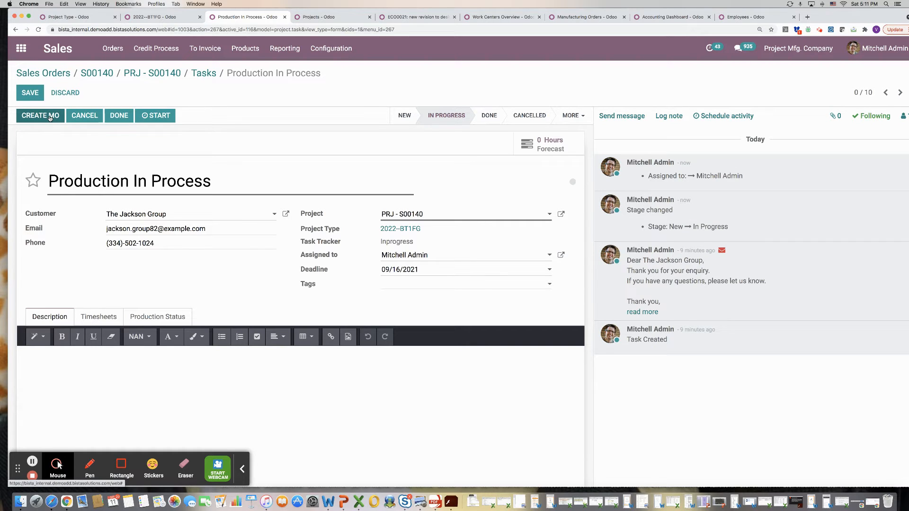
pyautogui.click(49, 116)
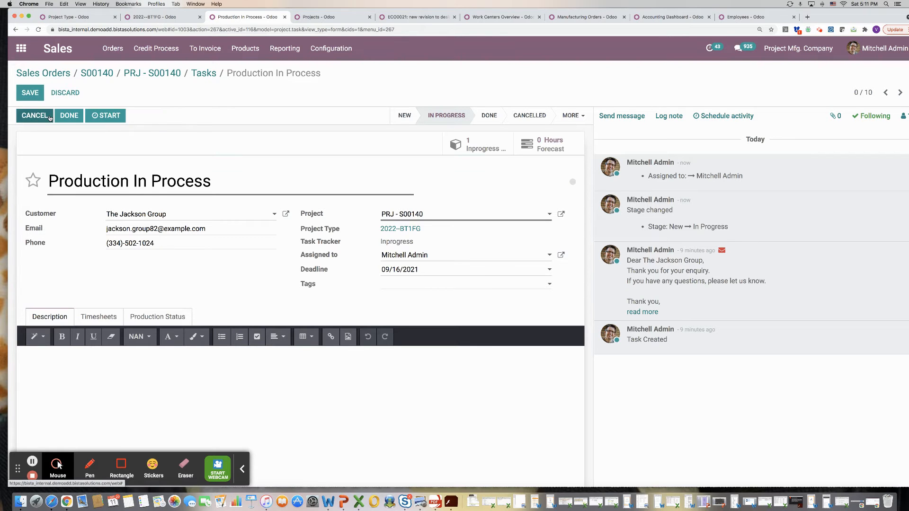
pyautogui.click(30, 93)
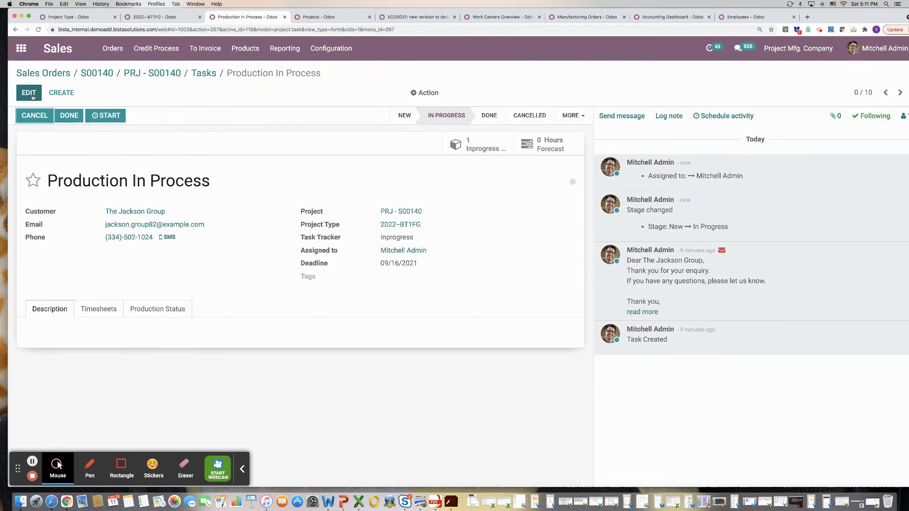
# Open the task's manufacturing order and review its components and work orders
pyautogui.click(480, 146)
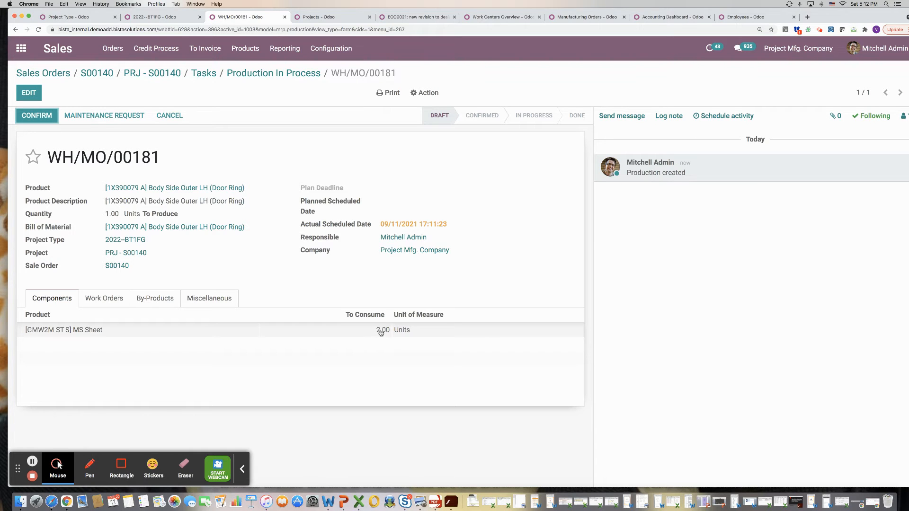
pyautogui.click(108, 300)
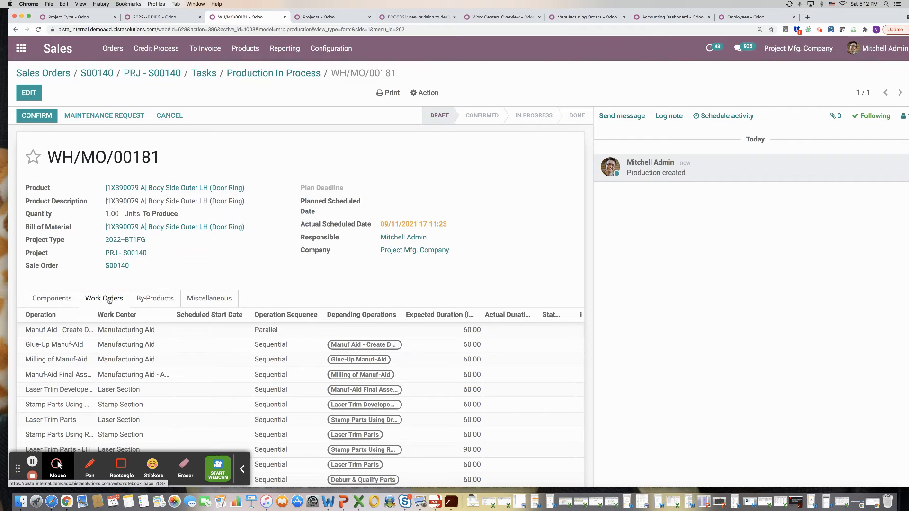
pyautogui.scroll(-1, 109, 300)
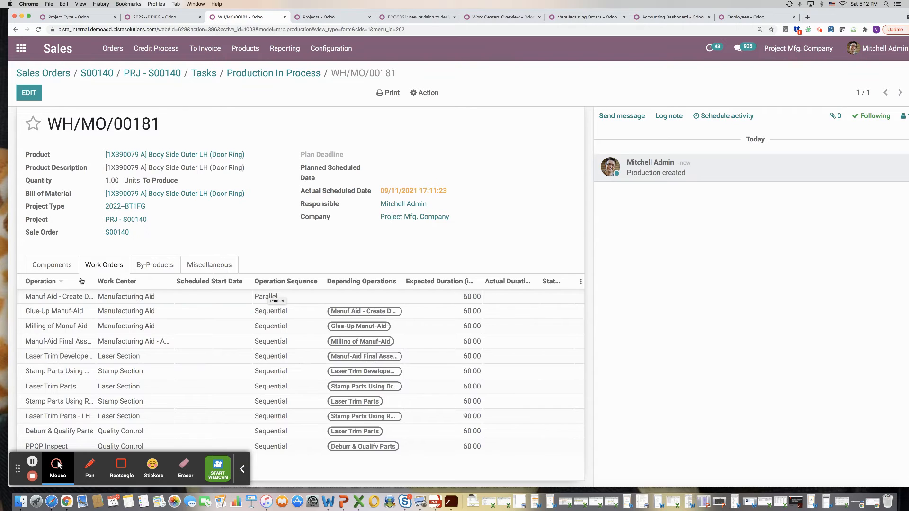
pyautogui.click(66, 266)
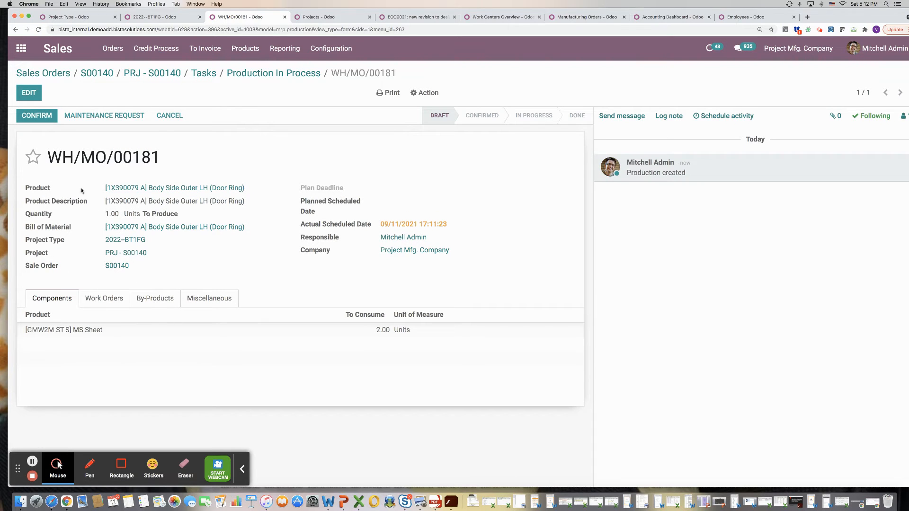
# Set the manufacturing order's planned scheduled date to 09/13/2021 and save the order
pyautogui.click(42, 117)
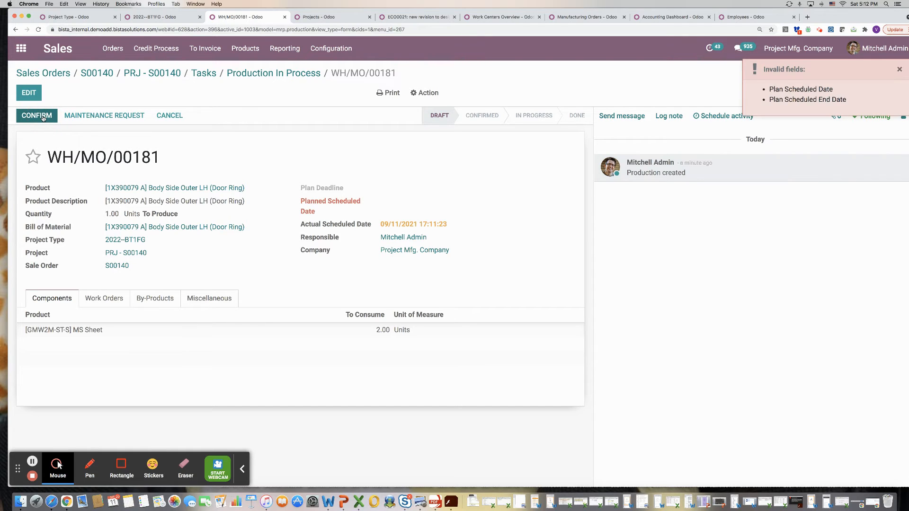
pyautogui.click(25, 95)
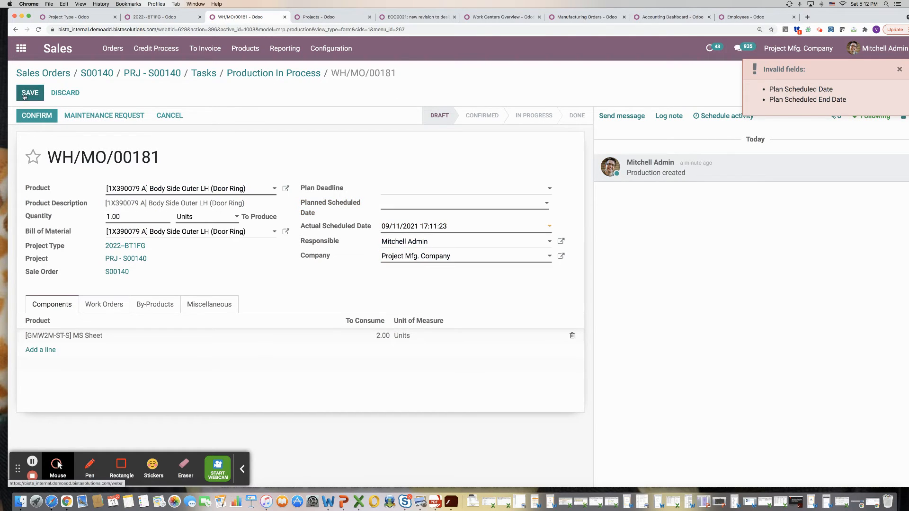
pyautogui.click(398, 207)
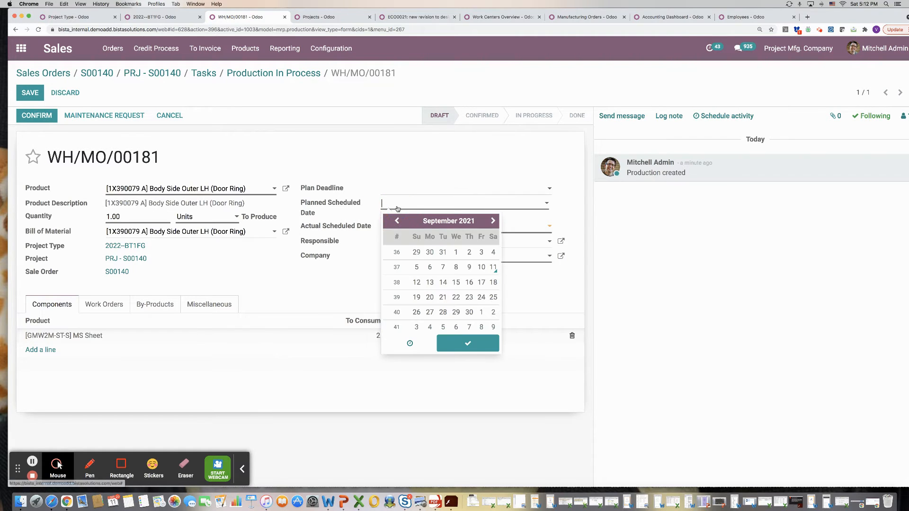
pyautogui.click(431, 283)
pyautogui.click(334, 283)
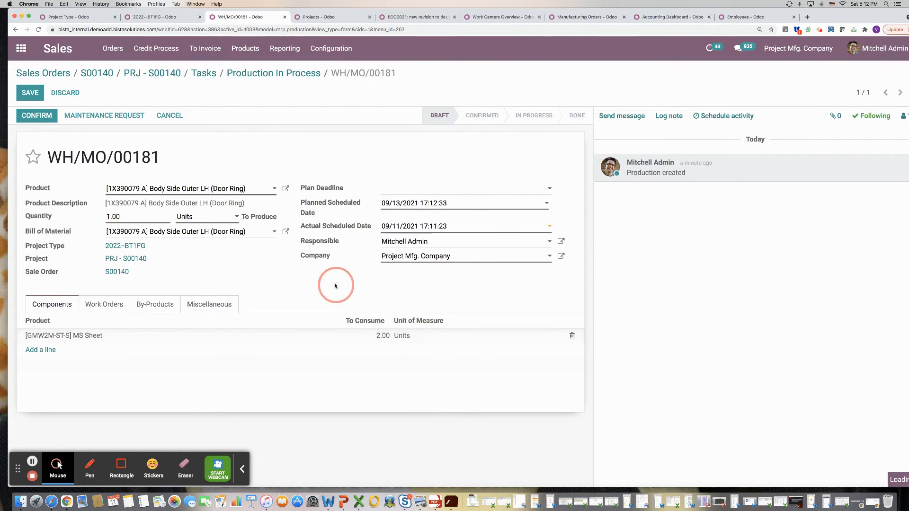
pyautogui.click(23, 96)
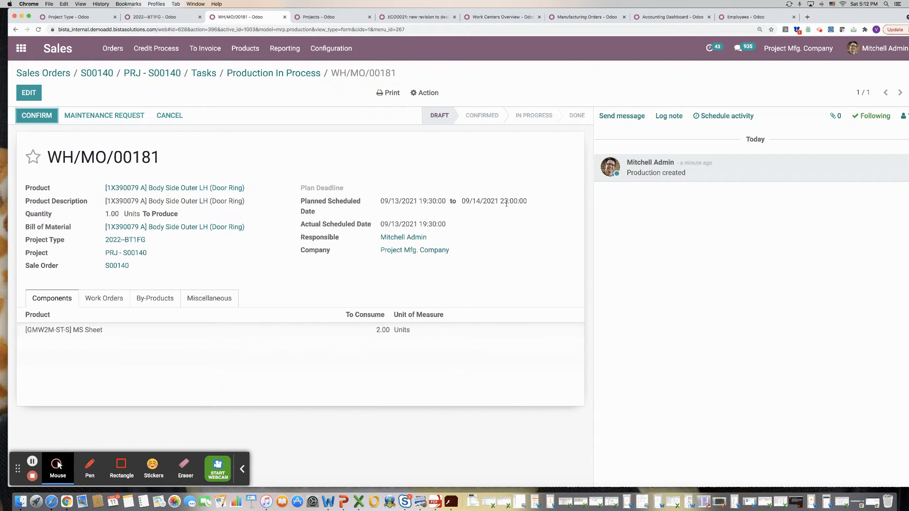
# Confirm the manufacturing order and plan its work orders
pyautogui.click(95, 300)
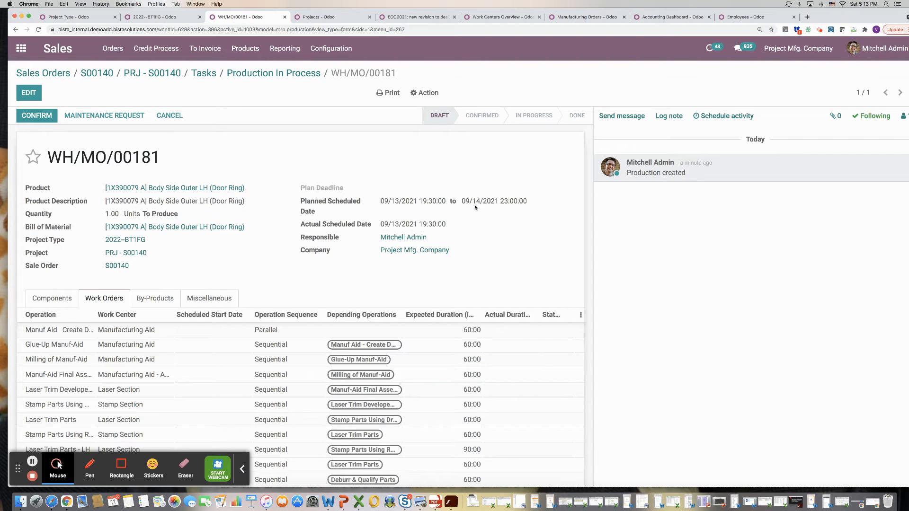
pyautogui.click(46, 115)
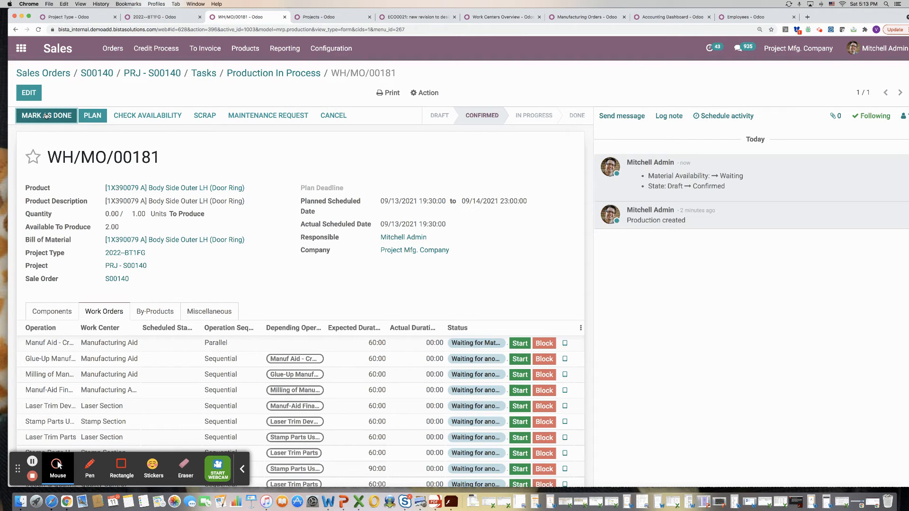
pyautogui.click(88, 122)
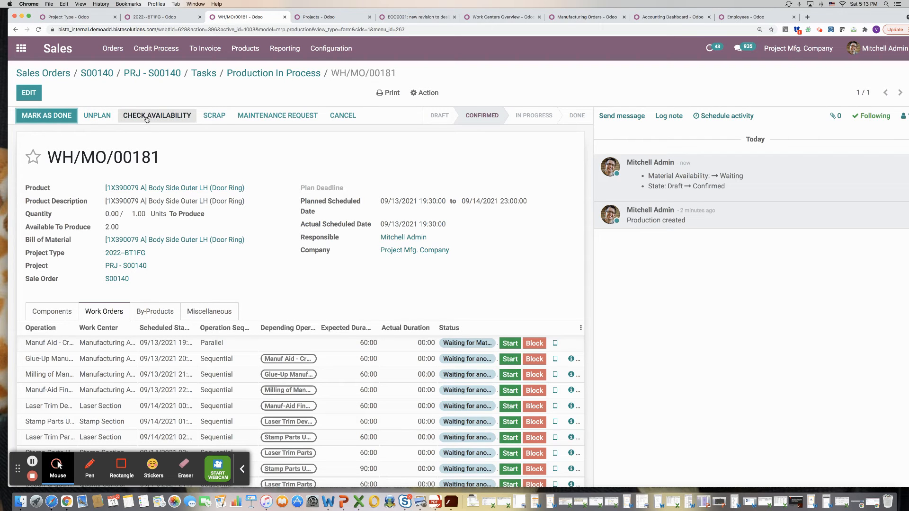
# Check availability to reserve the order's [GMW2M-ST-S] MS Sheet component and return to the list of work orders
pyautogui.click(41, 310)
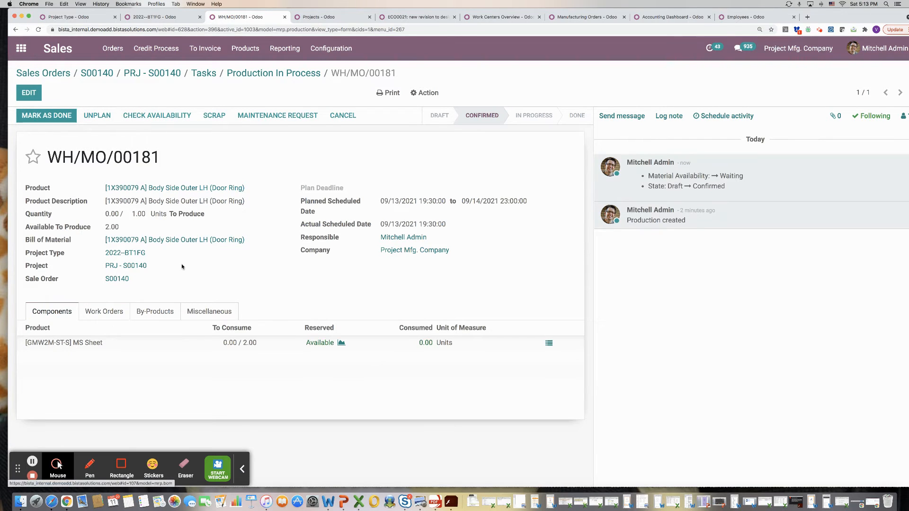
pyautogui.click(160, 119)
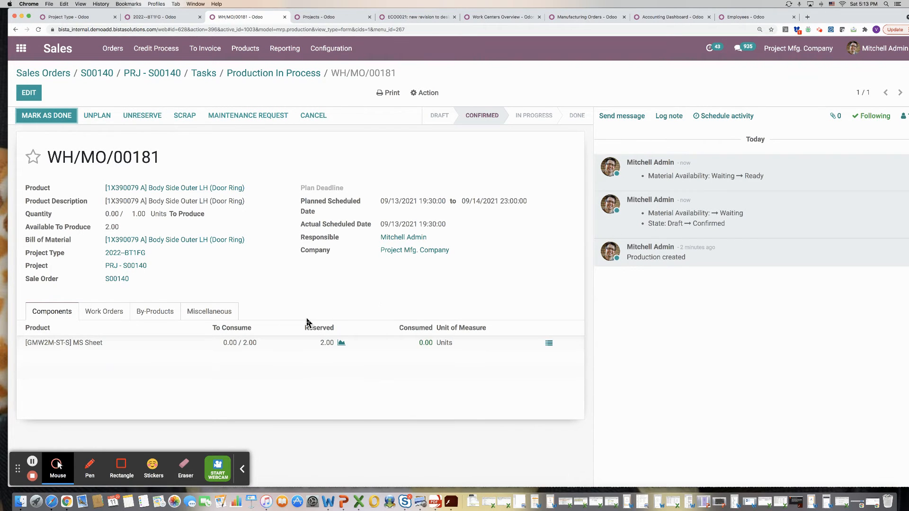
pyautogui.click(112, 312)
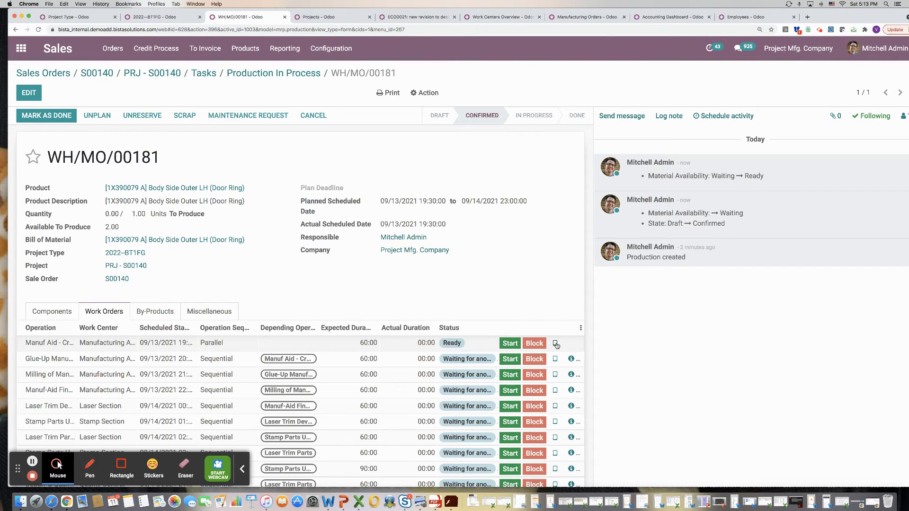
# Process the Manuf Aid - Create DES File and Glue-Up Manuf-Aid work orders in the tablet view, marking each as done
pyautogui.click(556, 345)
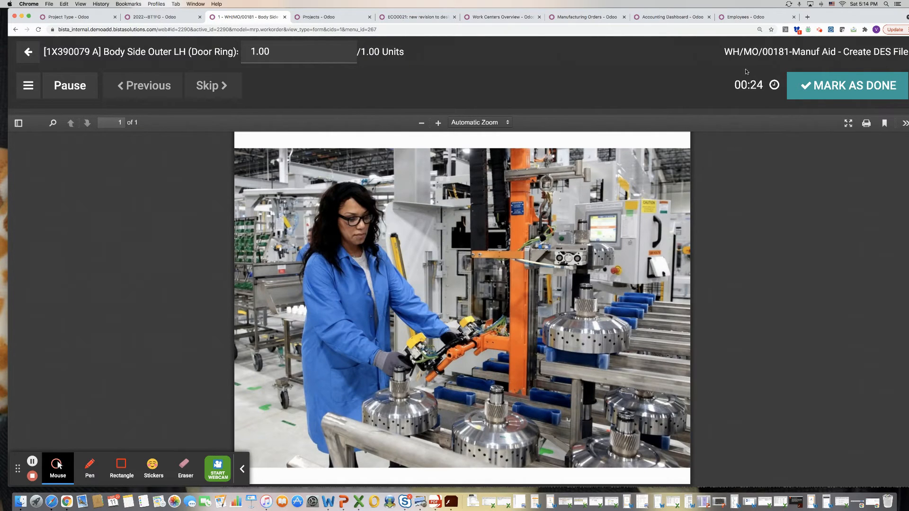
pyautogui.click(820, 85)
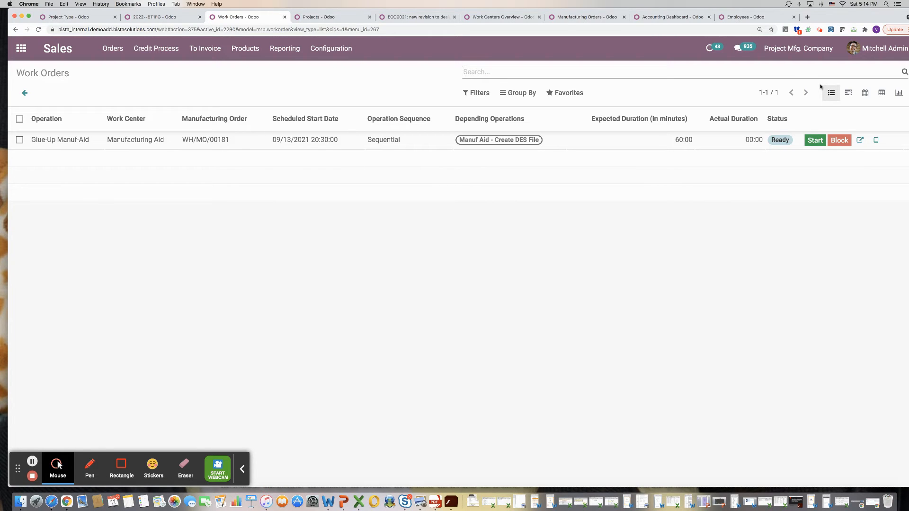
pyautogui.click(876, 140)
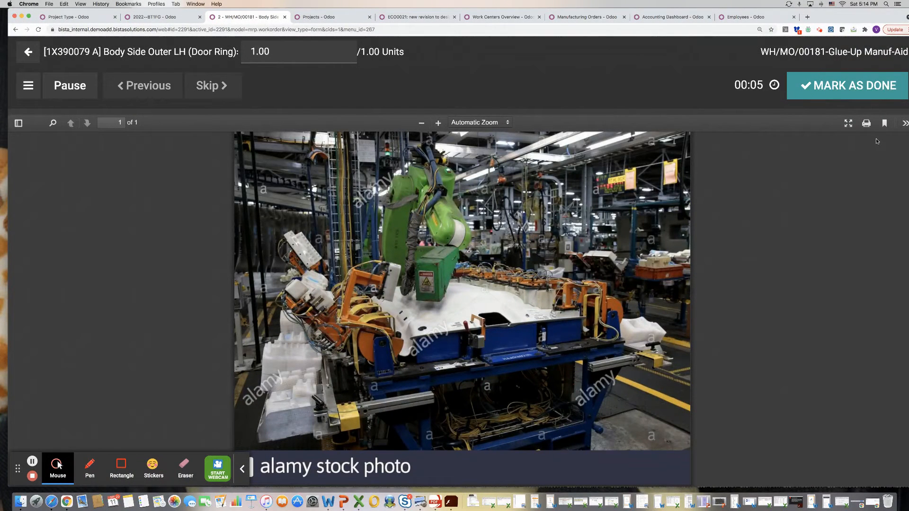
pyautogui.click(877, 93)
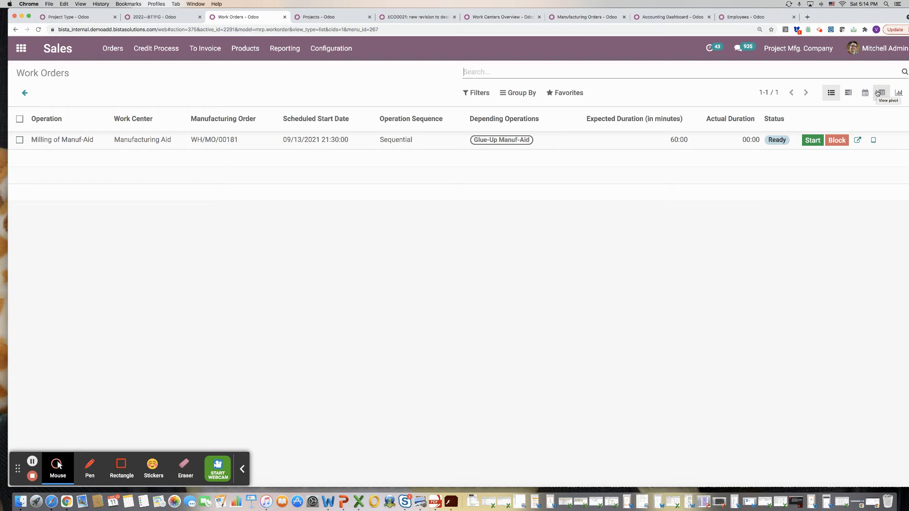
# Process the Milling of Manuf-Aid work order in the tablet view, checking its additional shop-floor actions before marking it as done
pyautogui.click(874, 141)
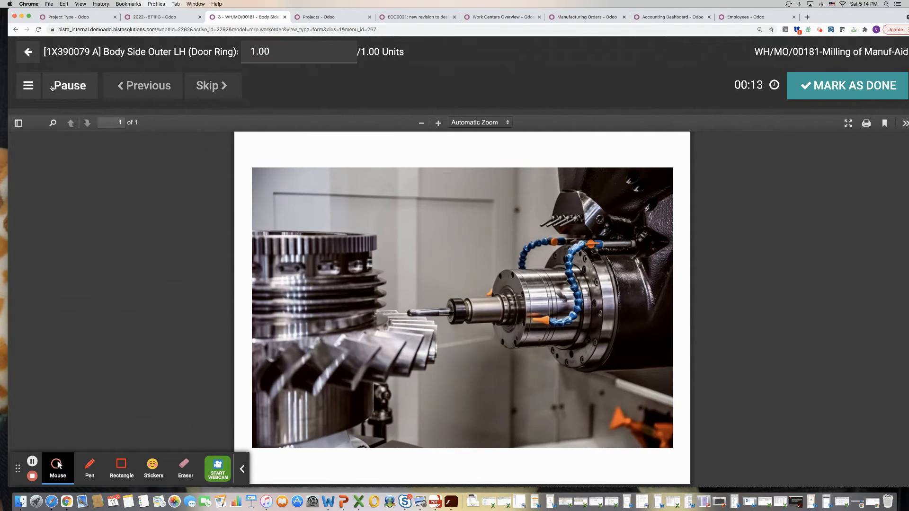
pyautogui.click(28, 86)
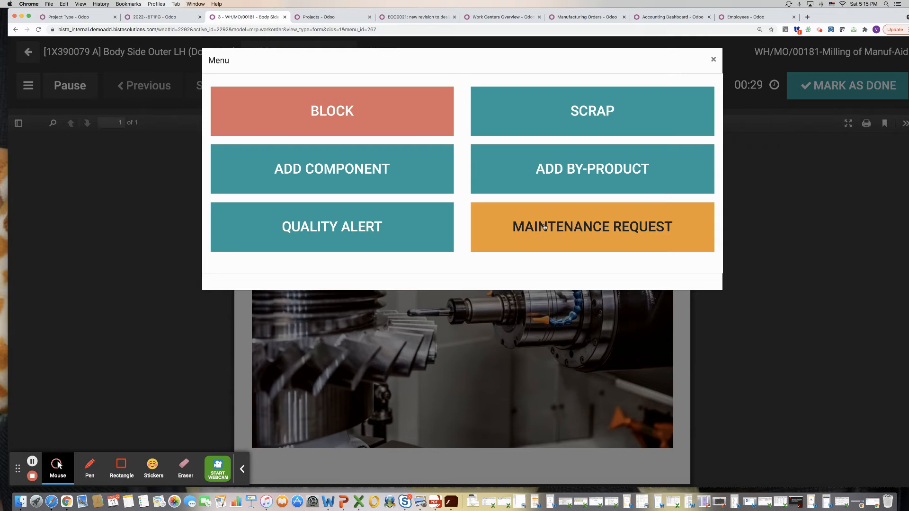
pyautogui.click(714, 60)
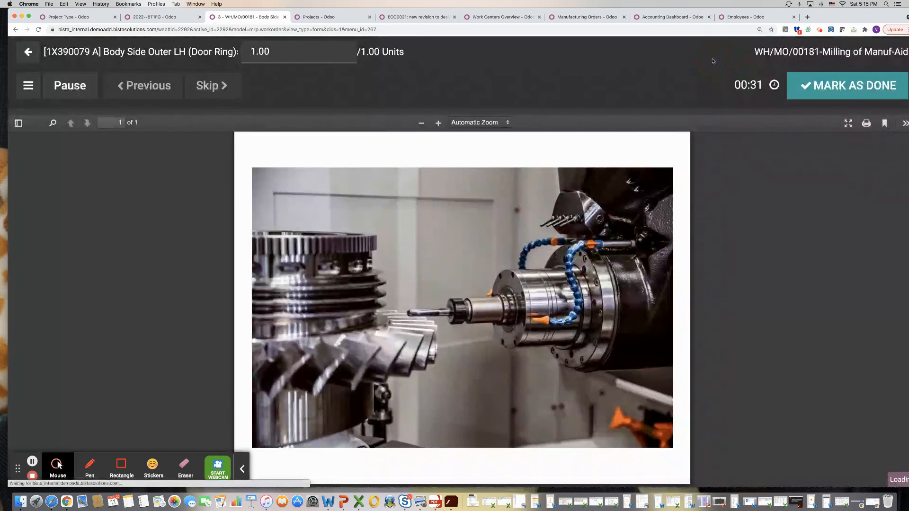
pyautogui.click(846, 90)
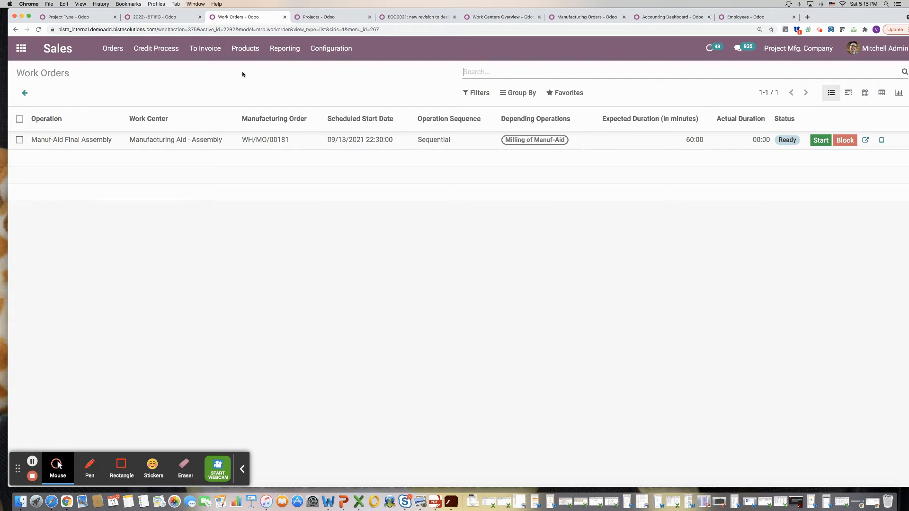
# Return to the quotations list in Sales and open the project linked to the newest sales order
pyautogui.click(144, 18)
pyautogui.click(21, 48)
pyautogui.click(499, 167)
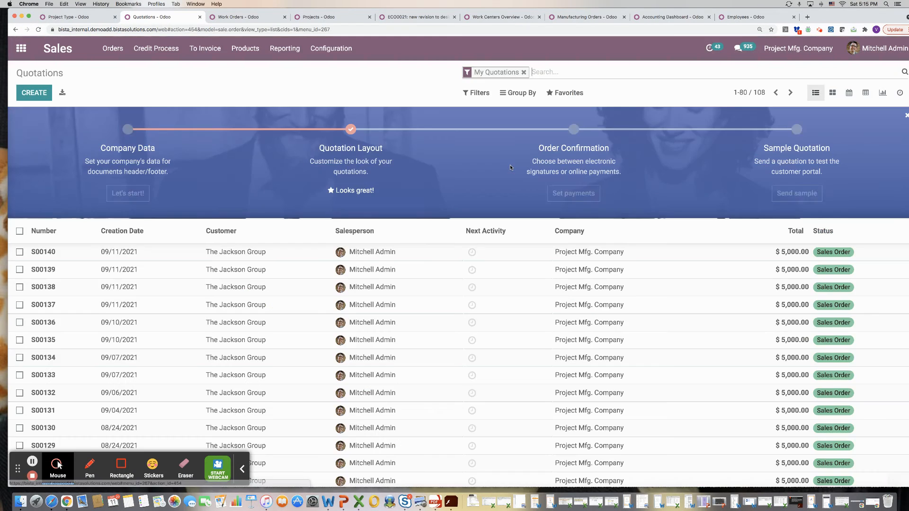
pyautogui.click(65, 252)
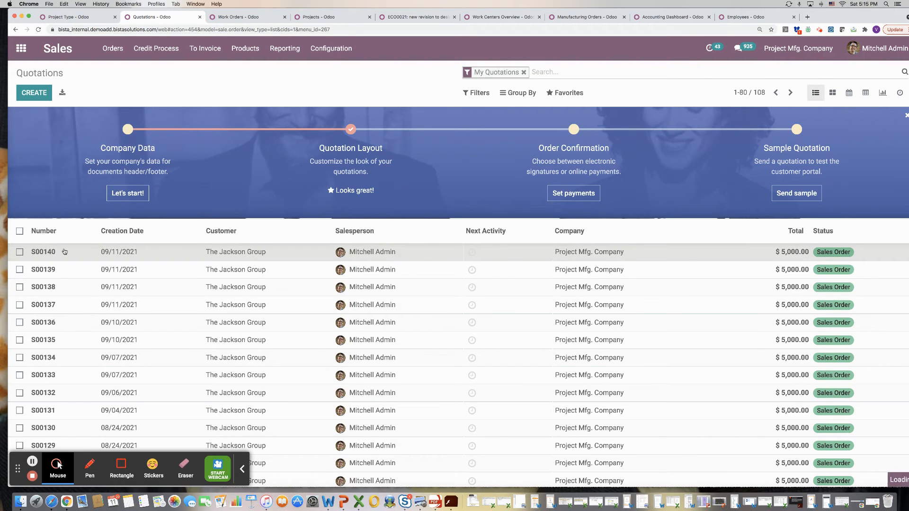
pyautogui.click(551, 140)
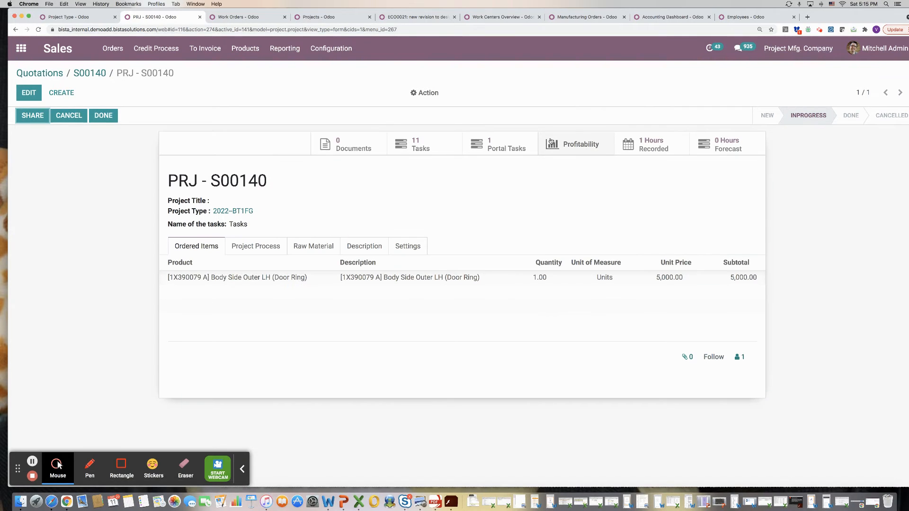
# Look through the Projects board by stage and return to the newest sales order's project
pyautogui.click(330, 20)
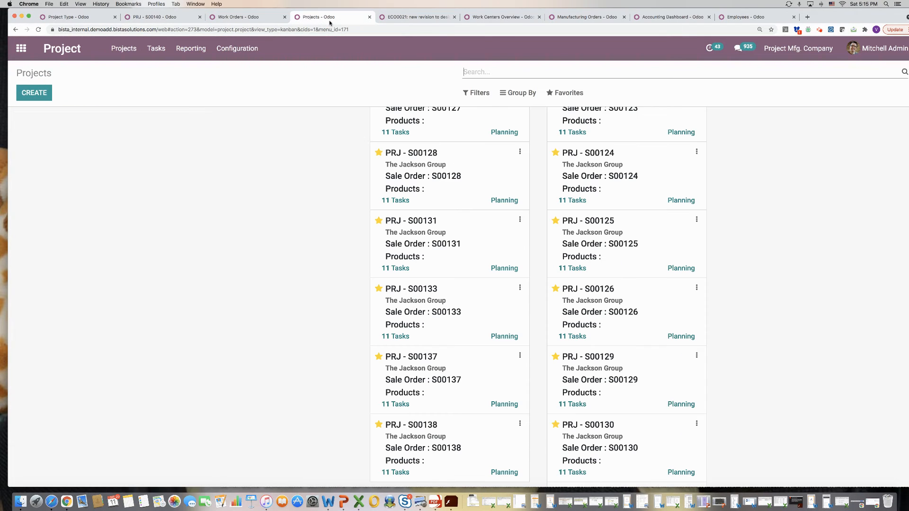
pyautogui.scroll(-3, 446, 348)
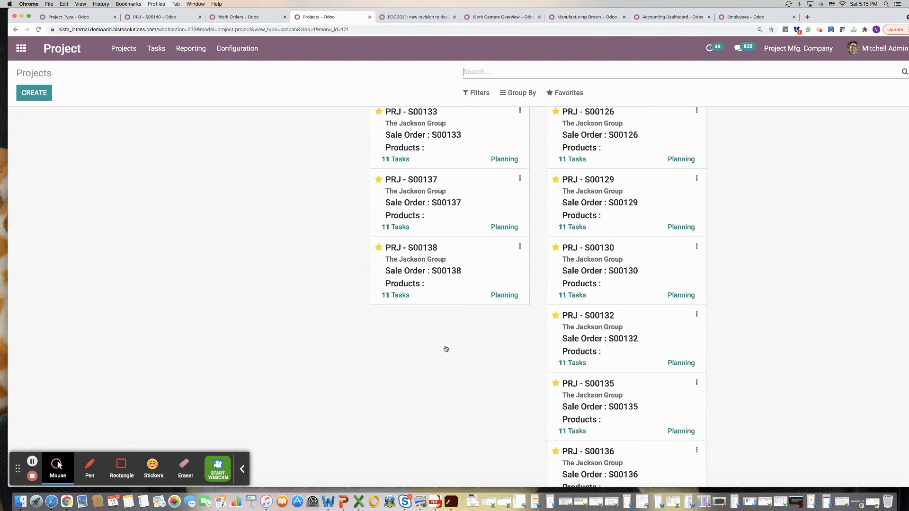
pyautogui.scroll(20, 446, 349)
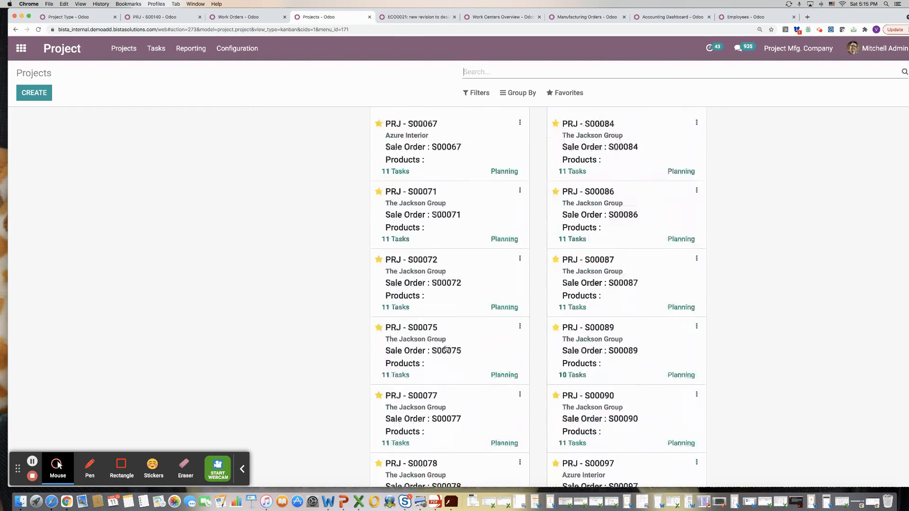
pyautogui.scroll(15, 446, 349)
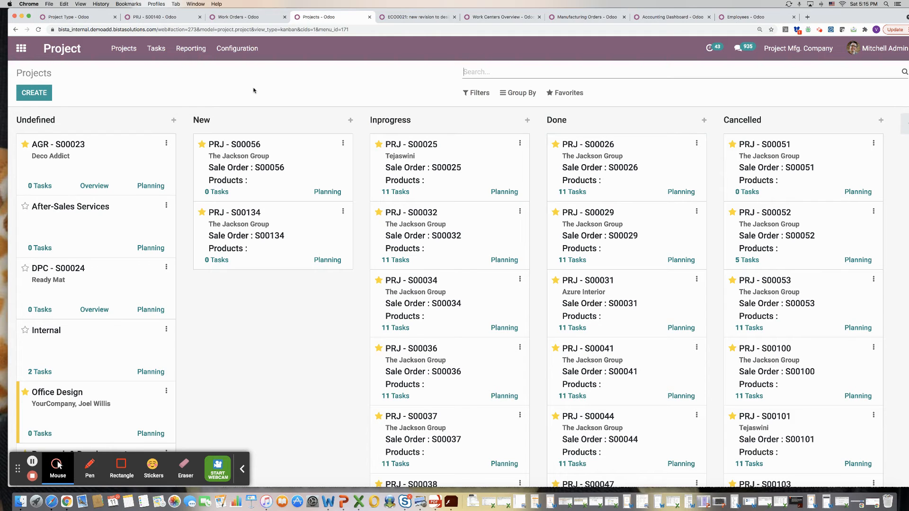
pyautogui.click(158, 19)
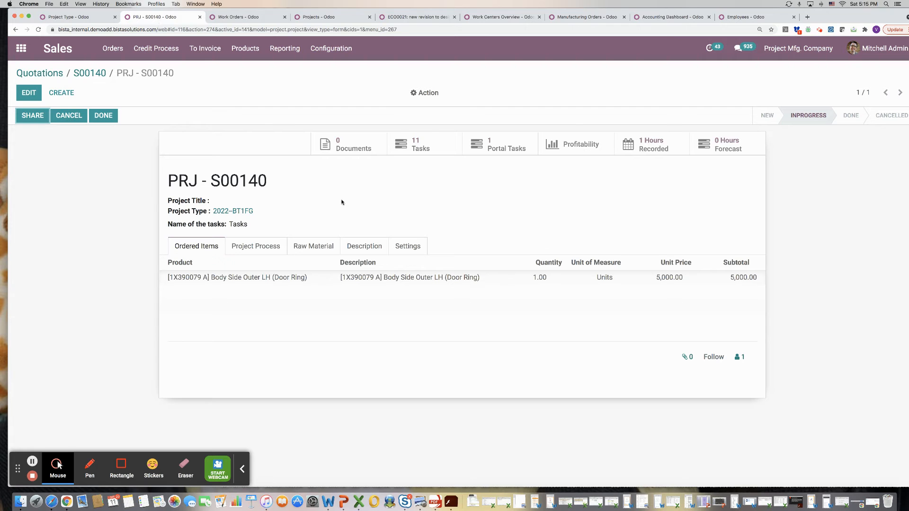
# Move the project's Download Final GD&T task from New to In Progress and open it
pyautogui.click(426, 151)
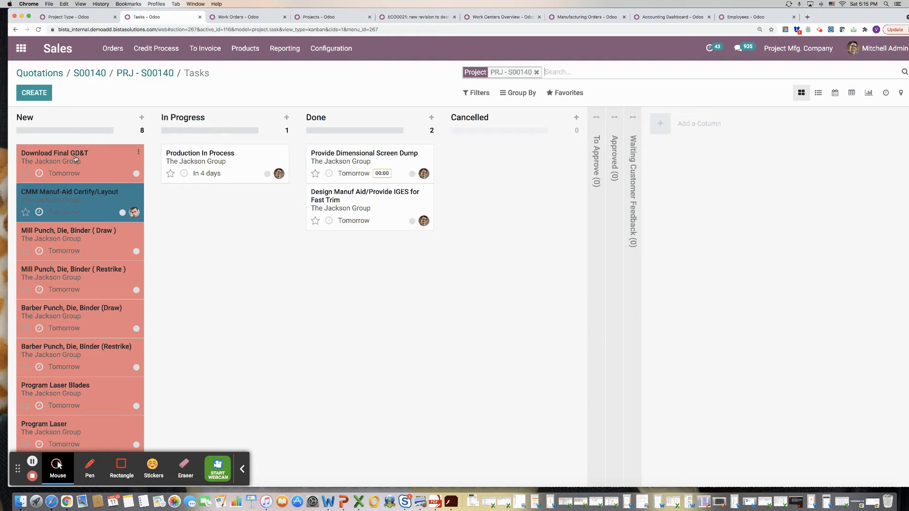
pyautogui.moveTo(76, 159); pyautogui.dragTo(180, 207)
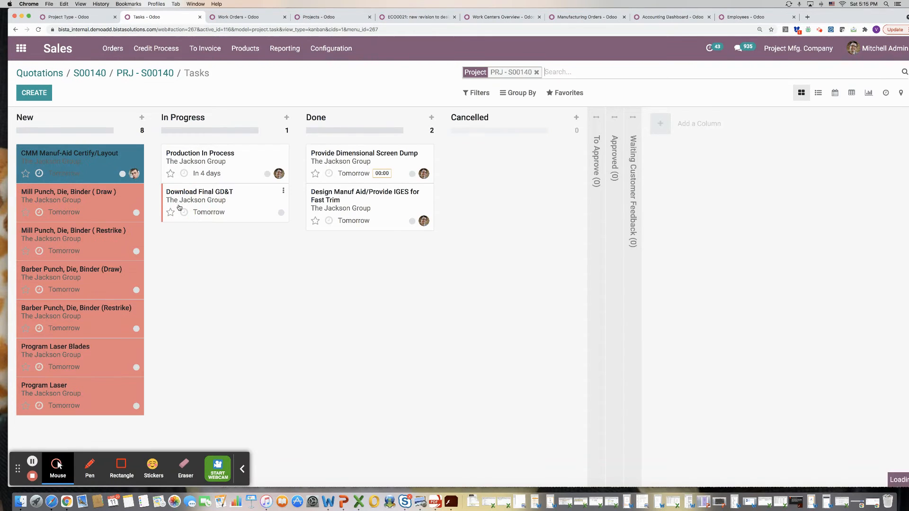
pyautogui.click(227, 204)
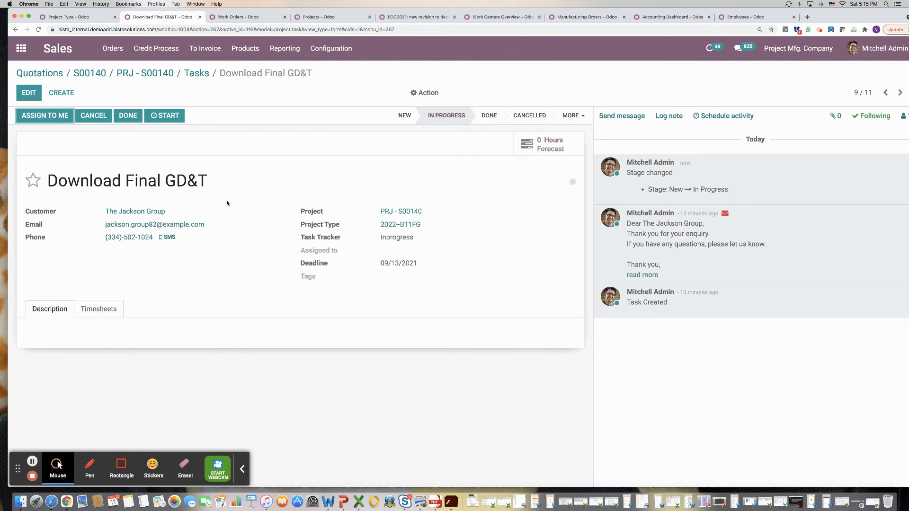
# Set the initially planned hours of the Download Final GD&T task to 8
pyautogui.click(97, 309)
pyautogui.click(21, 93)
pyautogui.click(108, 346)
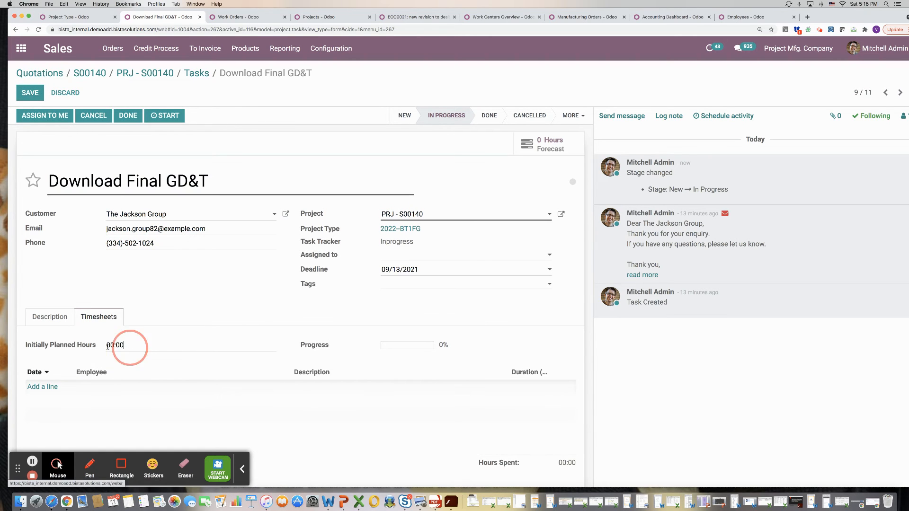
pyautogui.moveTo(131, 348); pyautogui.dragTo(64, 346)
pyautogui.write('8')
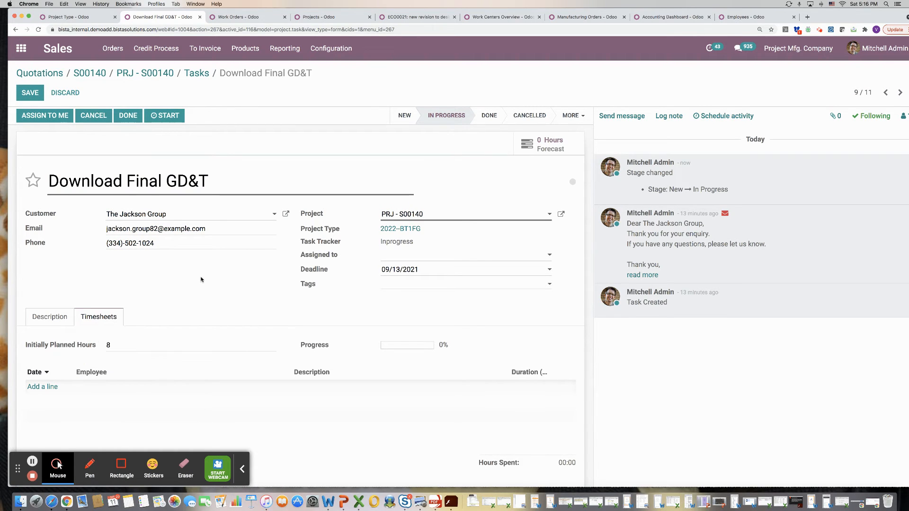
# Add a timesheet line with a duration of 8 hours to the Download Final GD&T task and save it
pyautogui.click(43, 386)
pyautogui.click(544, 388)
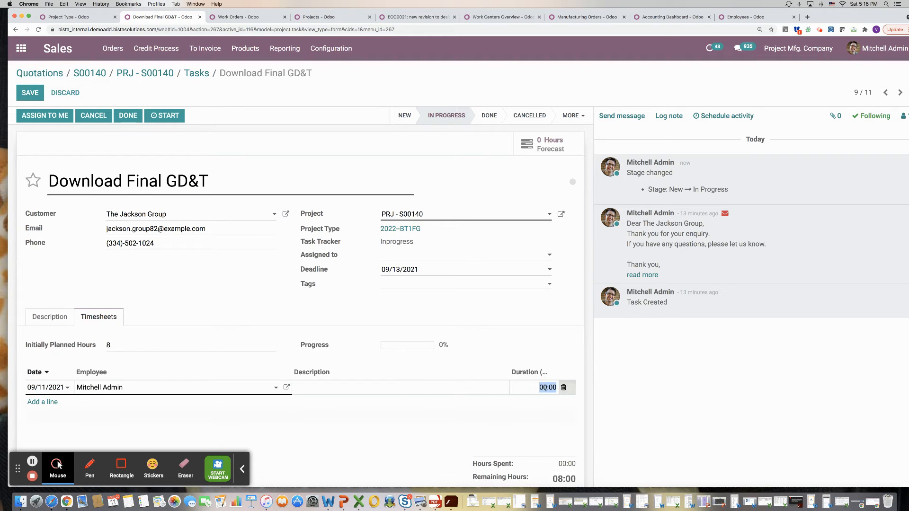
pyautogui.write('8')
pyautogui.click(536, 347)
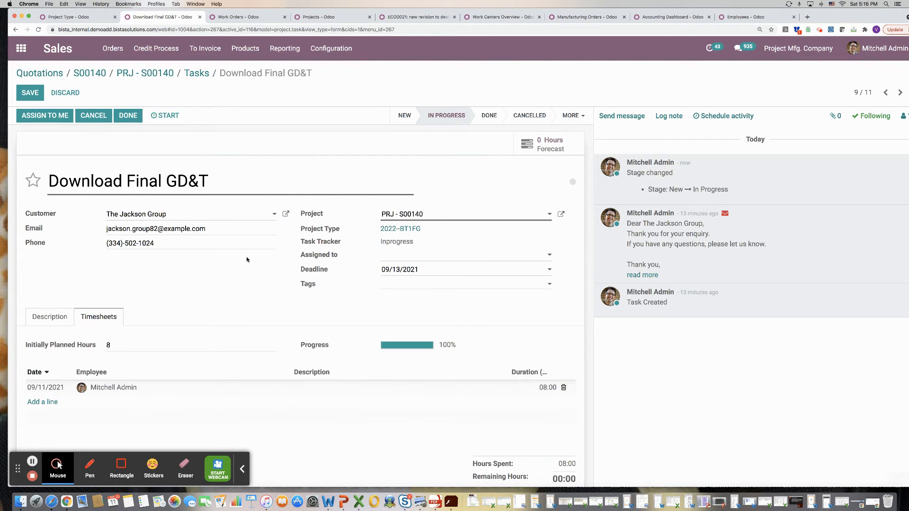
pyautogui.click(31, 93)
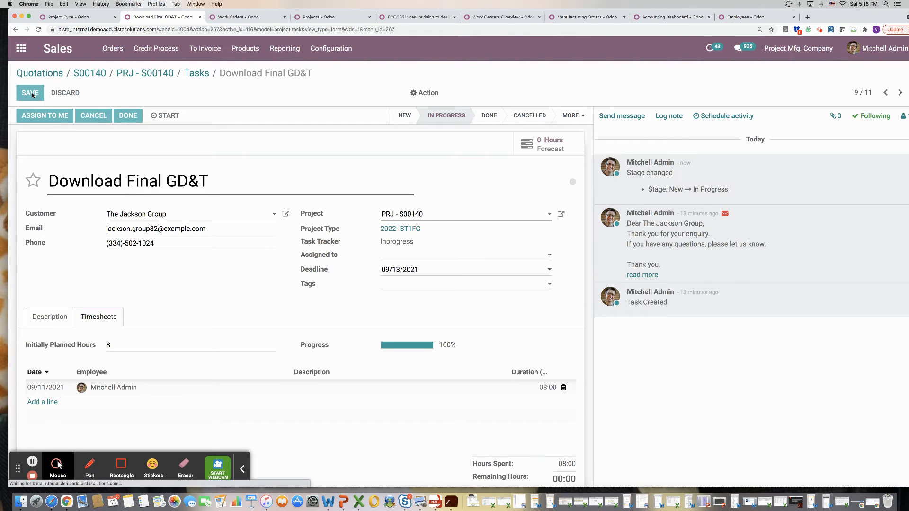
# Assign the Download Final GD&T task to the current account and mark it as done
pyautogui.click(40, 119)
pyautogui.click(69, 117)
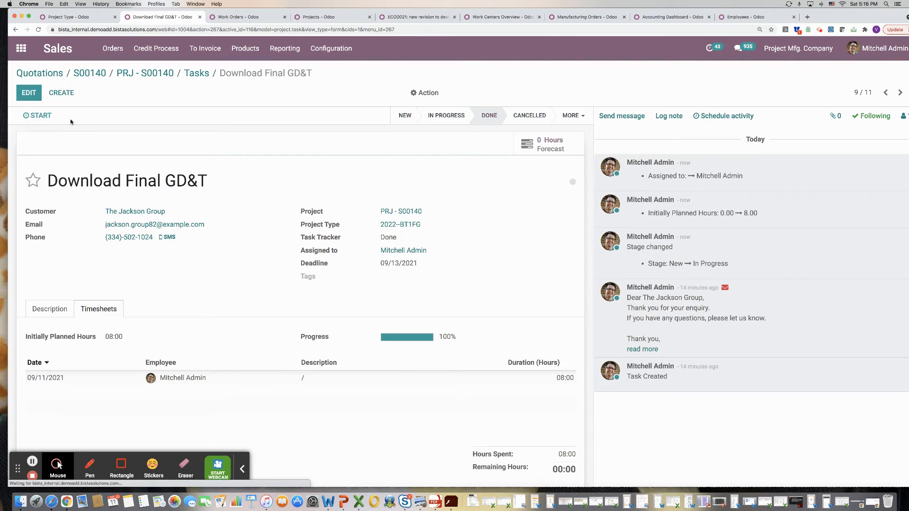
# Return to the project's tasks, move CMM Manuf-Aid Certify/Layout to In Progress and open it
pyautogui.click(197, 74)
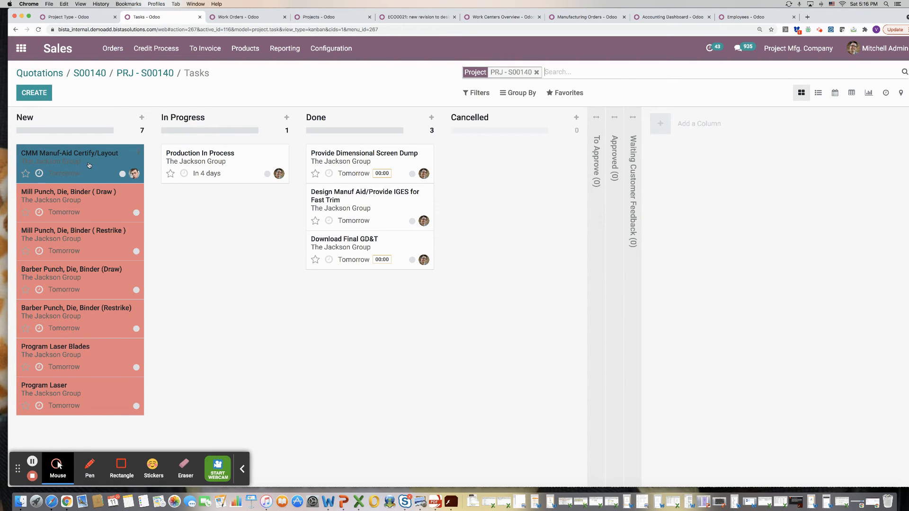
pyautogui.moveTo(89, 166); pyautogui.dragTo(250, 199)
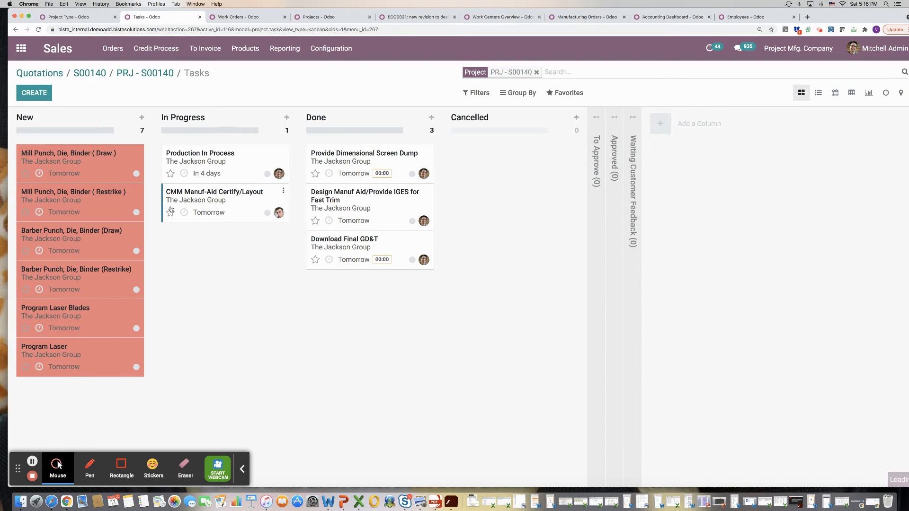
pyautogui.click(252, 198)
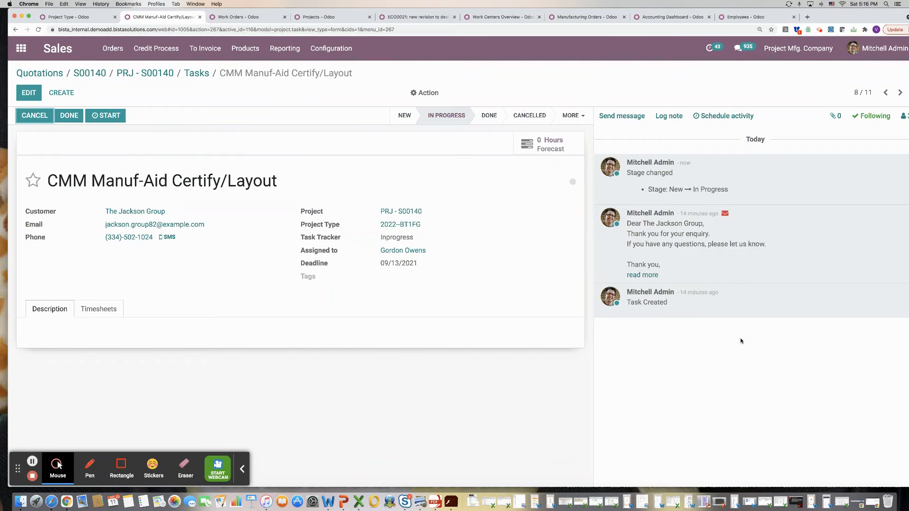
# Switch to the incognito browser window showing ECO0021 and log out of the design account
pyautogui.click(870, 503)
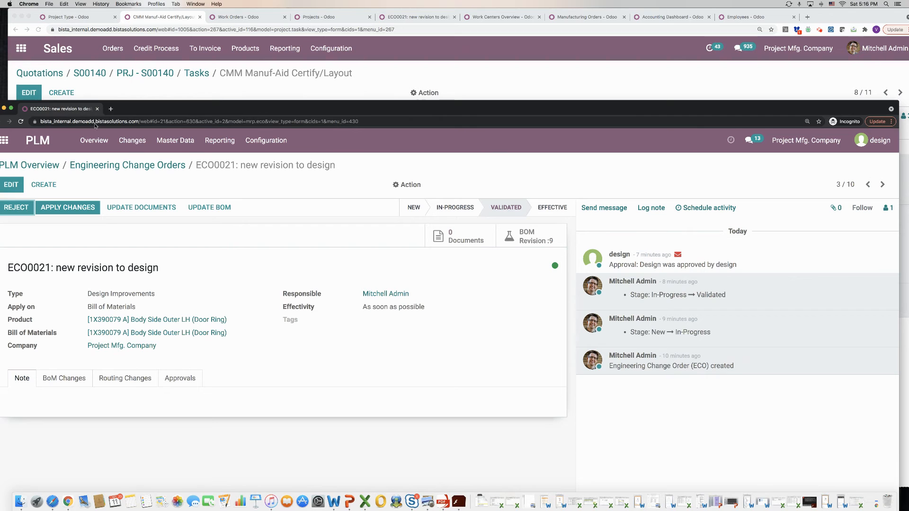
pyautogui.click(11, 109)
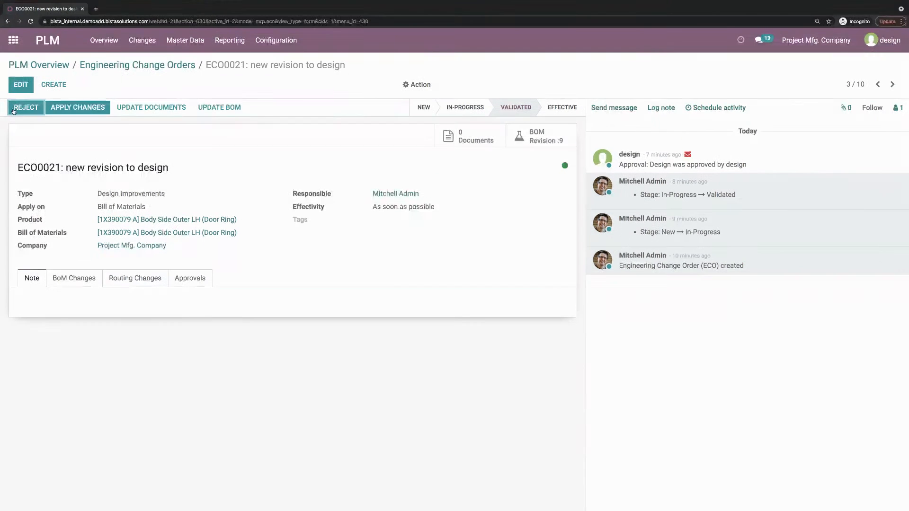
pyautogui.click(883, 41)
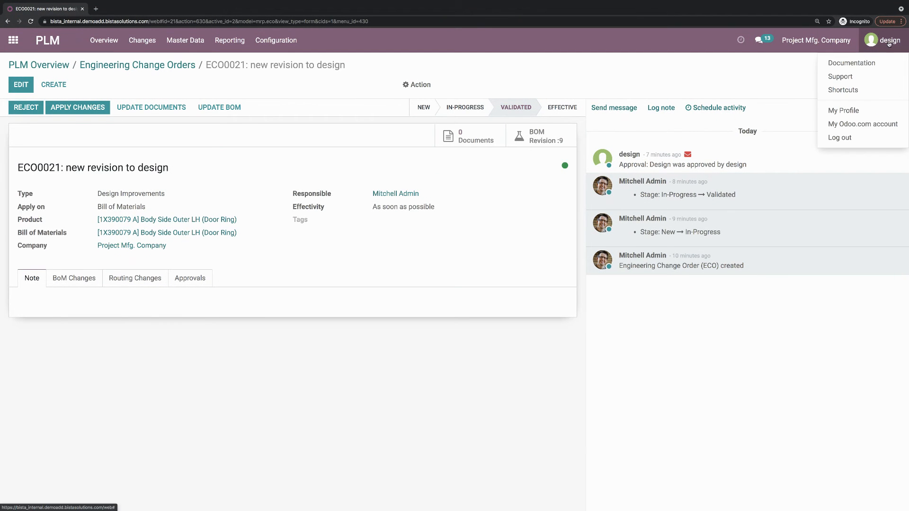
pyautogui.click(852, 111)
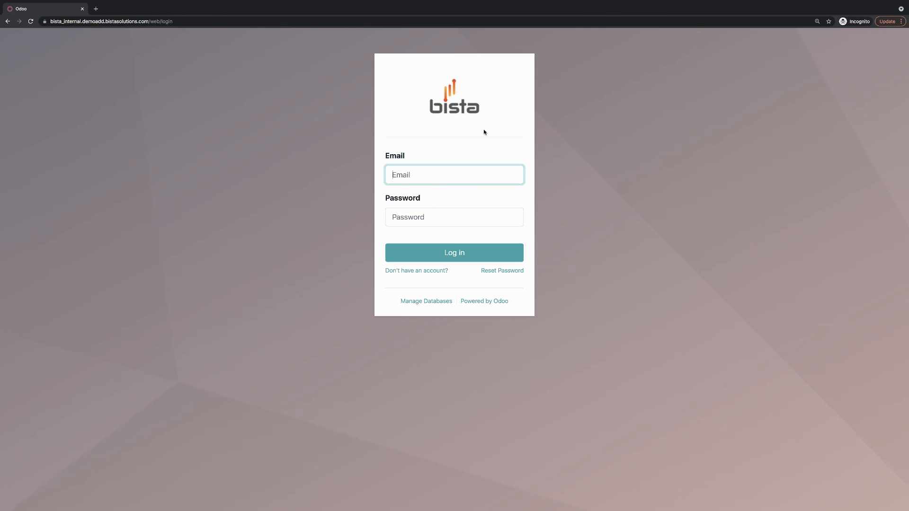
# Enter the portal contact's e-mail address on the login form, correcting the misspelled surname
pyautogui.click(430, 175)
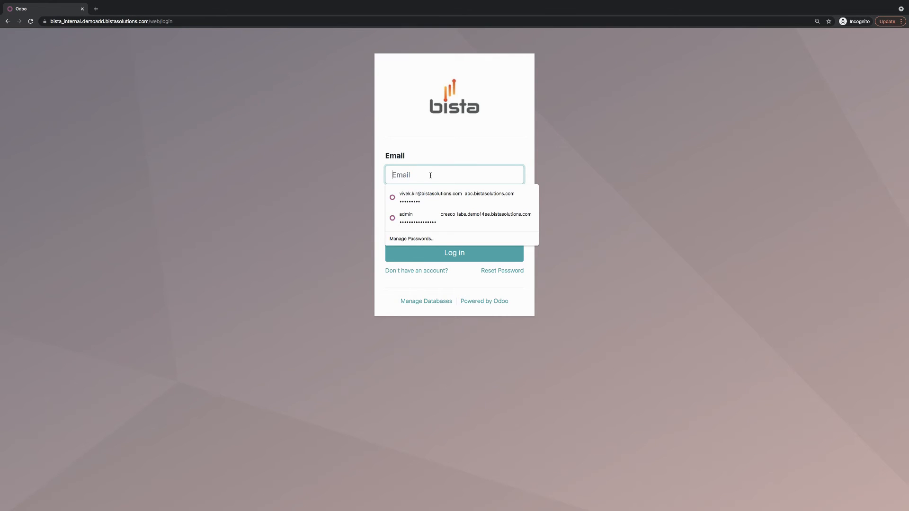
pyautogui.write('gorde')
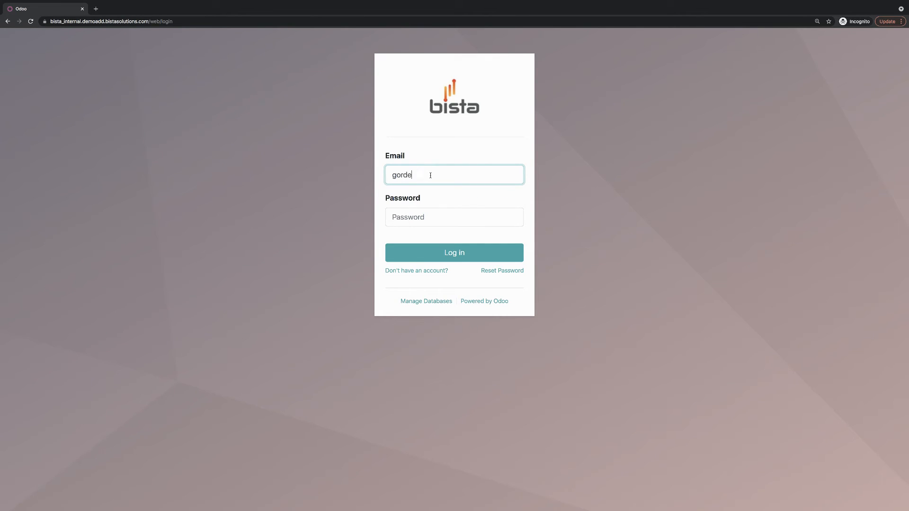
pyautogui.write('n.ownes')
pyautogui.write('47')
pyautogui.write('@example.co')
pyautogui.write('m')
pyautogui.click(432, 175)
pyautogui.press('BackSpace')
pyautogui.write('n')
# Enter the account password and try to log in
pyautogui.click(429, 222)
pyautogui.write('••••')
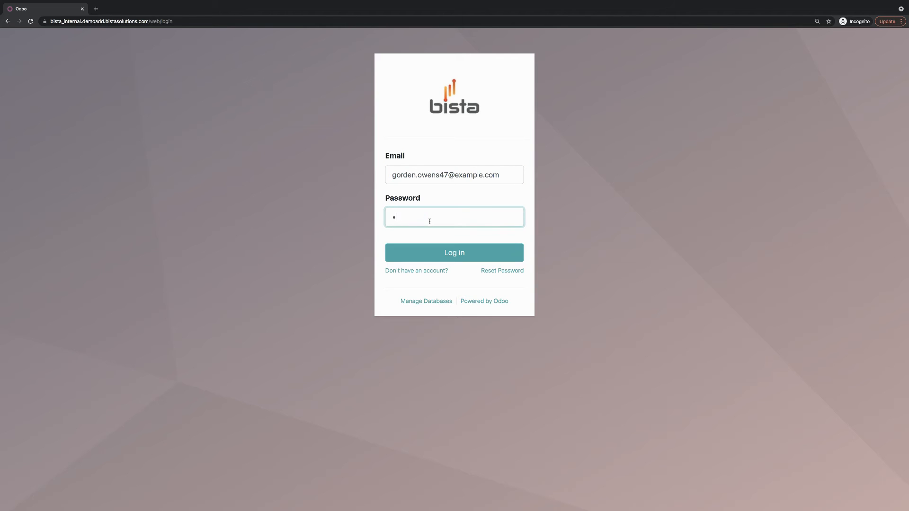
pyautogui.write('••')
pyautogui.click(450, 255)
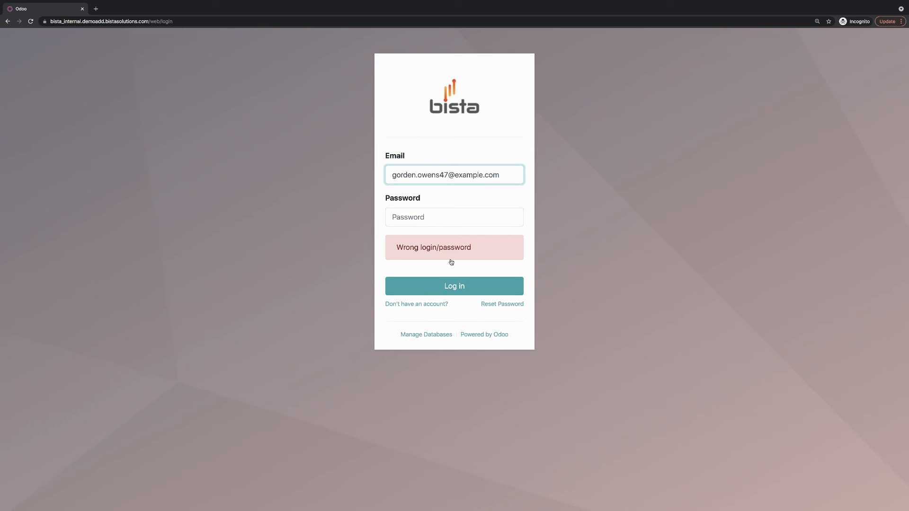
# Re-enter the account password, correct the first name in the e-mail address and log in to the portal
pyautogui.click(415, 217)
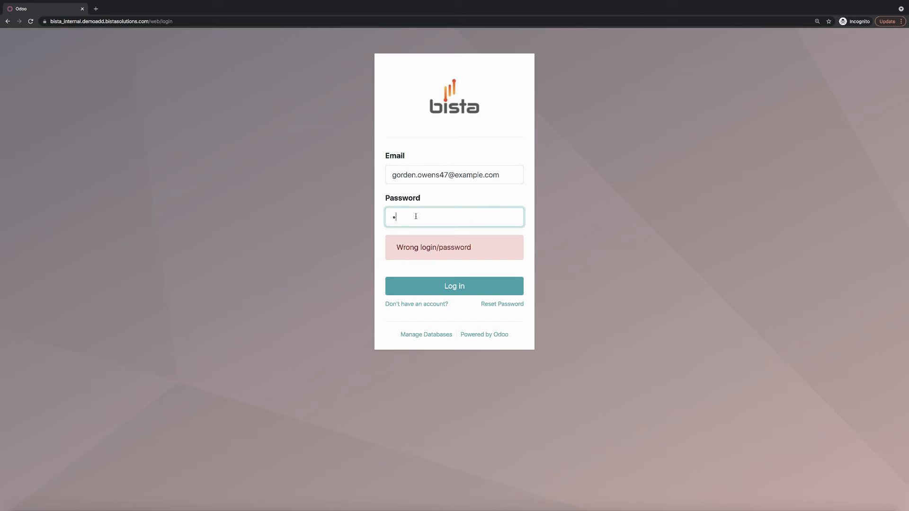
pyautogui.write('•••••')
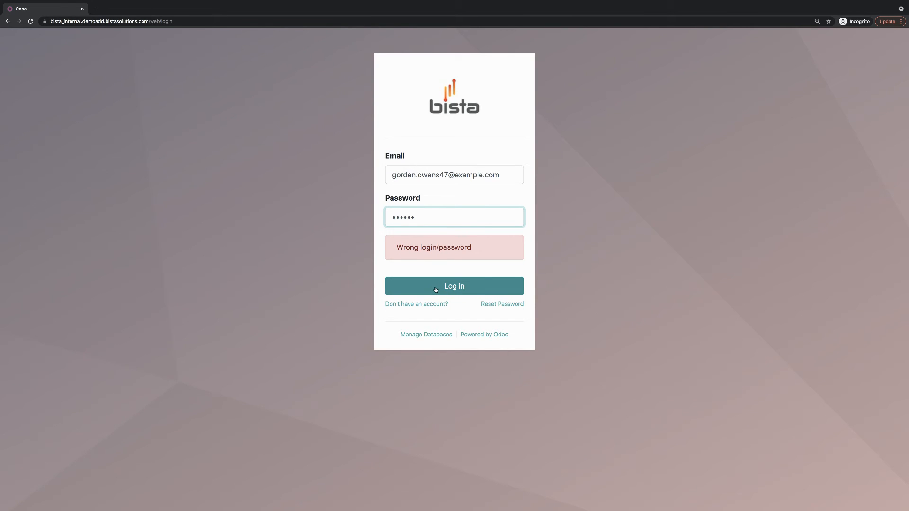
pyautogui.click(411, 176)
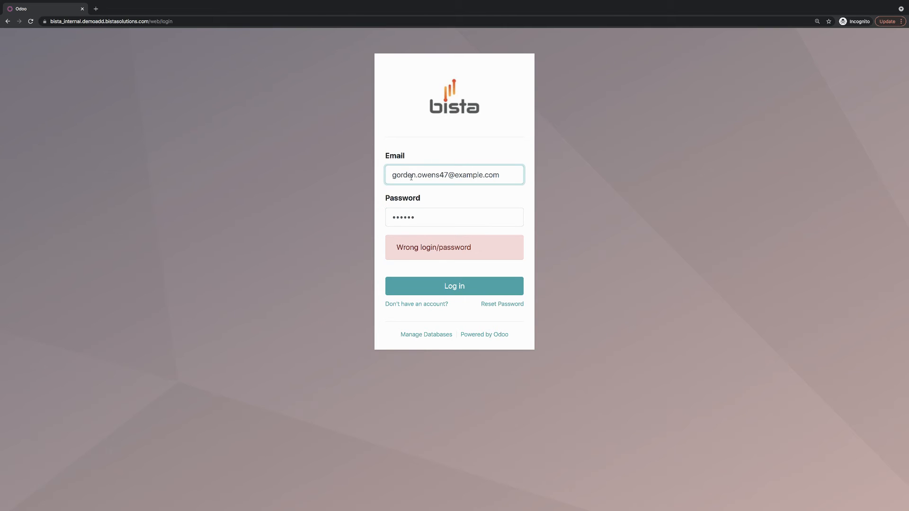
pyautogui.press('BackSpace')
pyautogui.write('o')
pyautogui.click(433, 291)
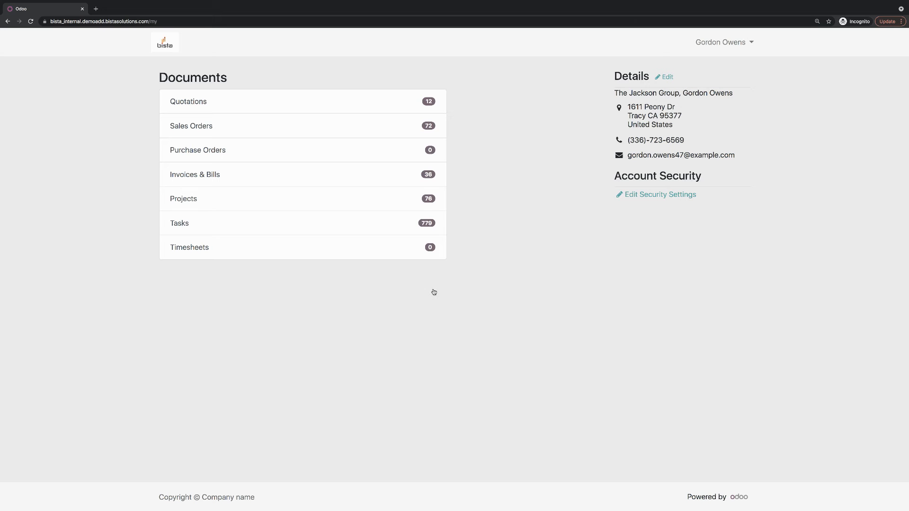
# Open the newest project in the customer portal and view its tasks with their work order stages
pyautogui.click(179, 201)
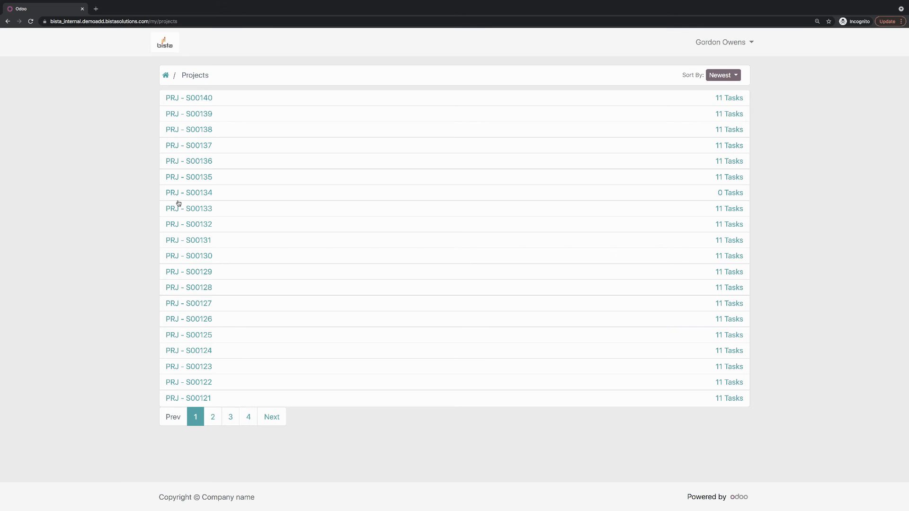
pyautogui.click(202, 100)
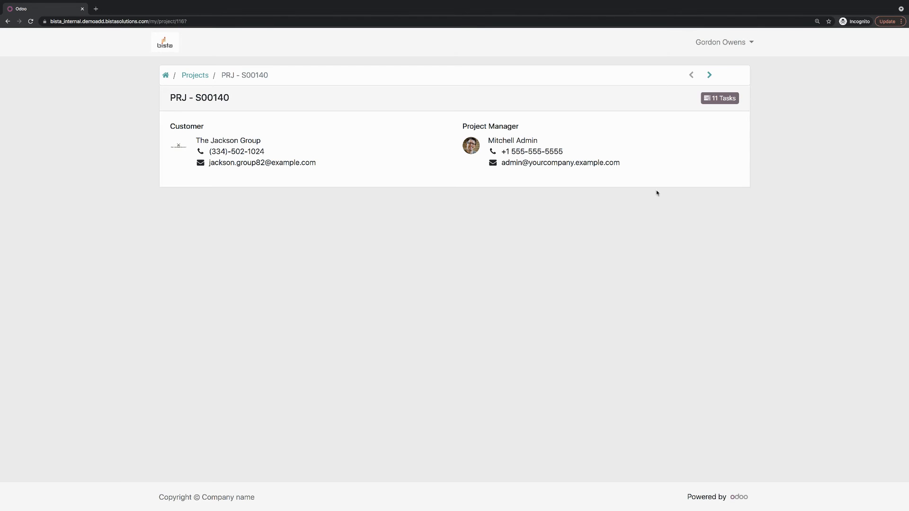
pyautogui.click(725, 97)
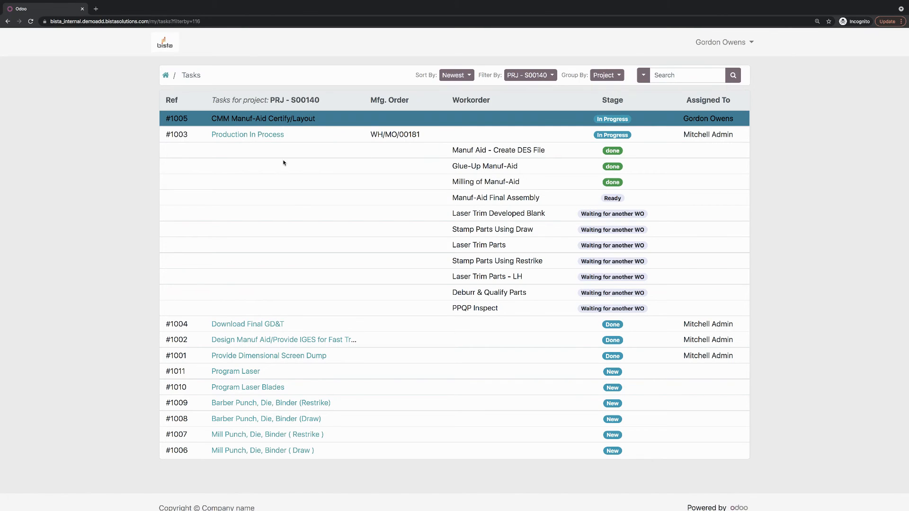
# Approve the CMM Manuf-Aid Certify/Layout task in the customer portal and send the message "All done, thanks." on it
pyautogui.click(261, 119)
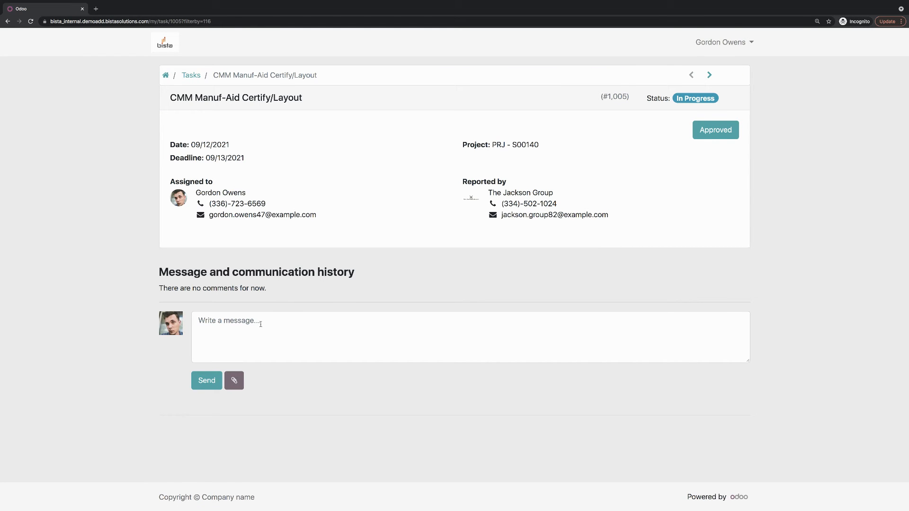
pyautogui.click(715, 129)
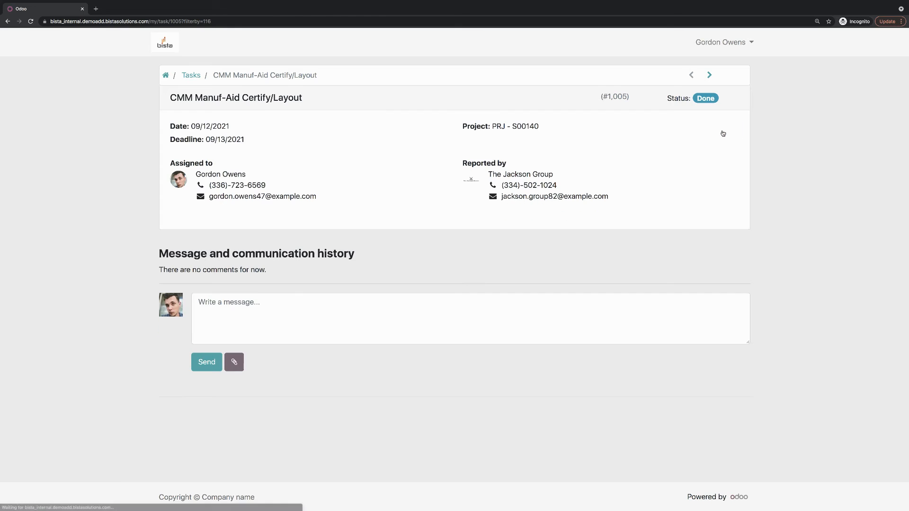
pyautogui.click(243, 301)
pyautogui.write('All done, thanks.')
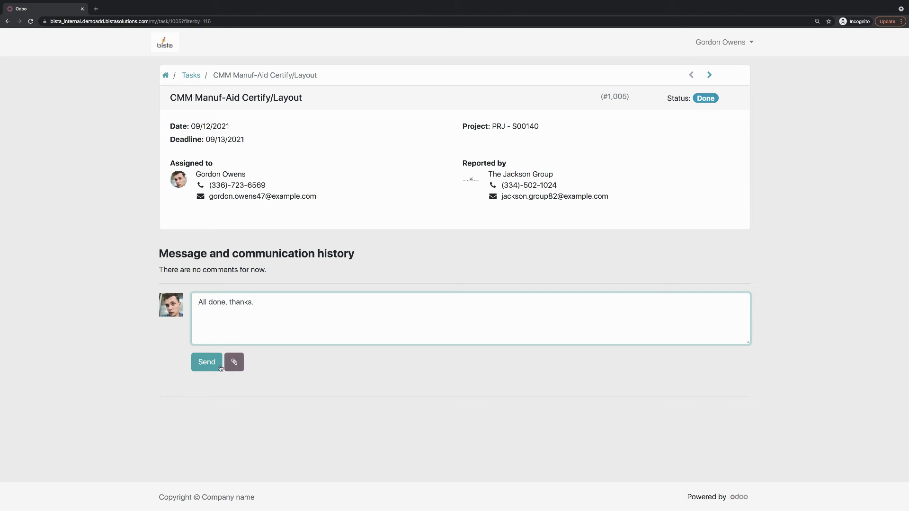
pyautogui.click(207, 367)
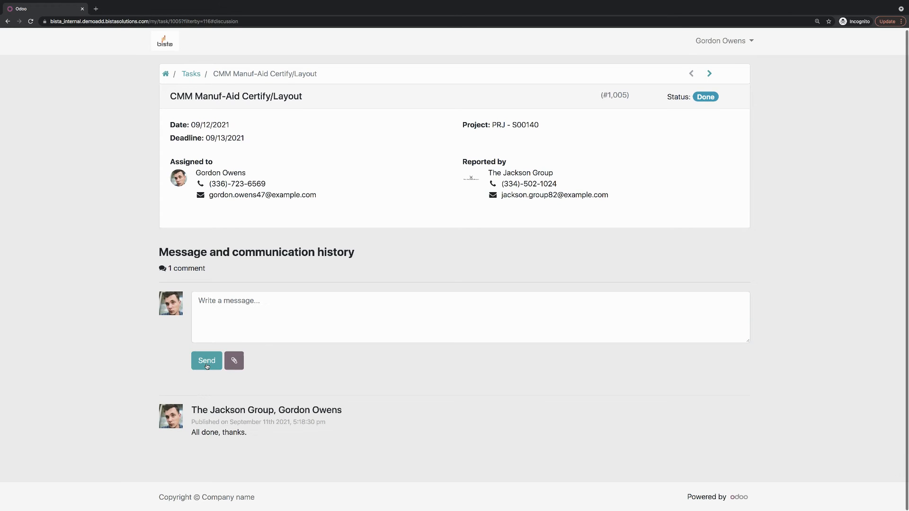
# Switch back to the internal Odoo window, update the CMM Manuf-Aid Certify/Layout task to Done and return to the project's task board
pyautogui.moveTo(54, 2)
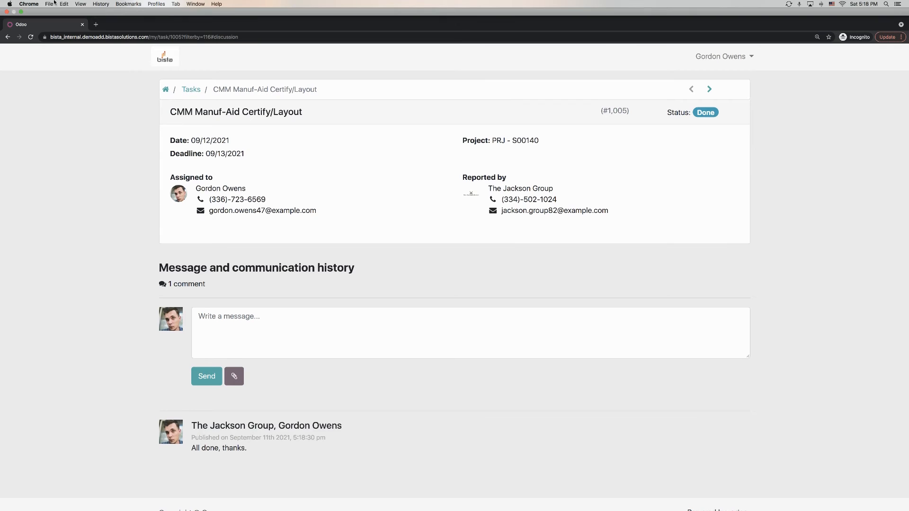
pyautogui.click(21, 12)
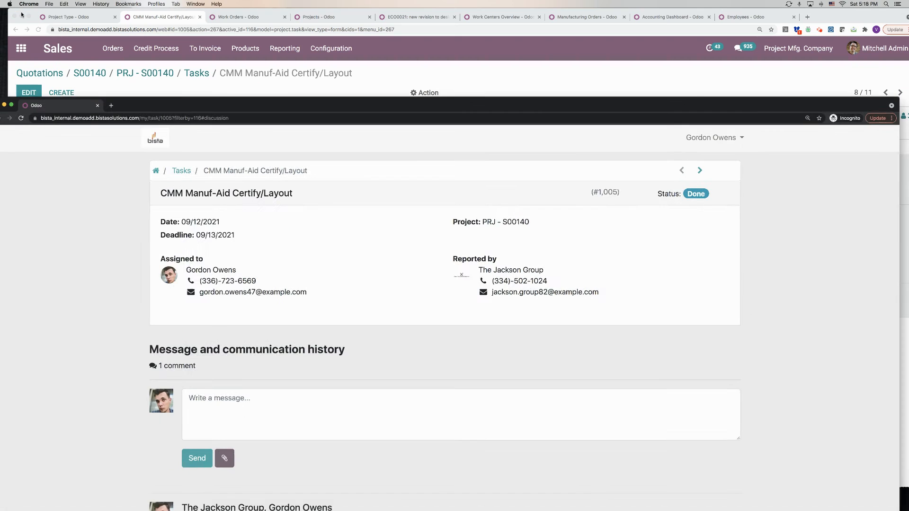
pyautogui.click(4, 109)
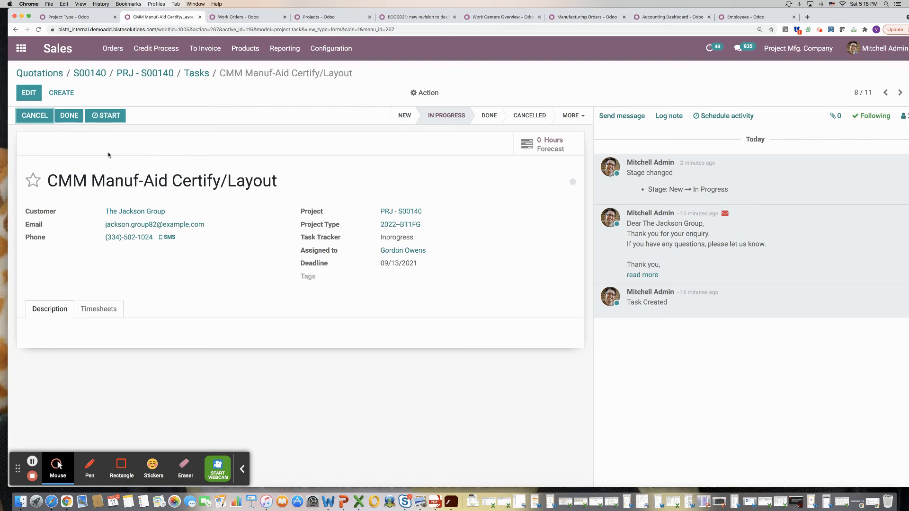
pyautogui.click(70, 118)
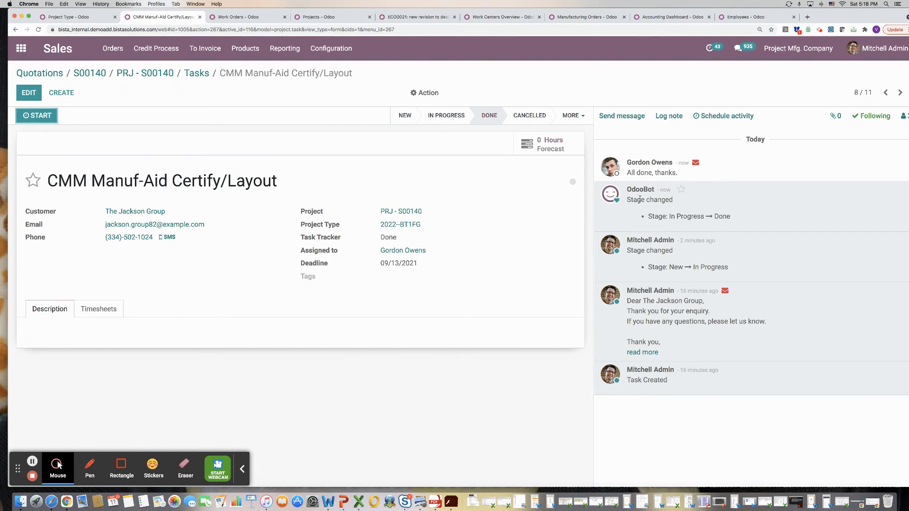
pyautogui.click(201, 74)
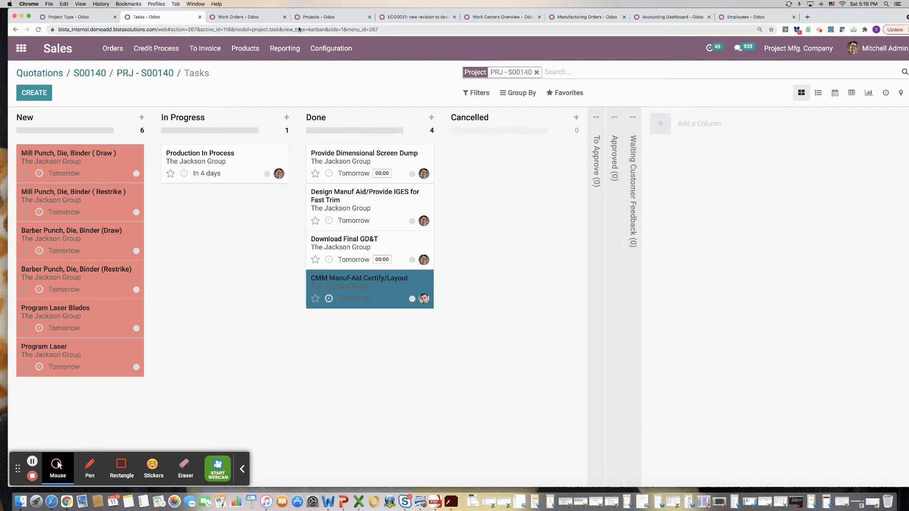
# Process the Manuf-Aid Final Assembly work order in the tablet view and mark it as done
pyautogui.click(260, 17)
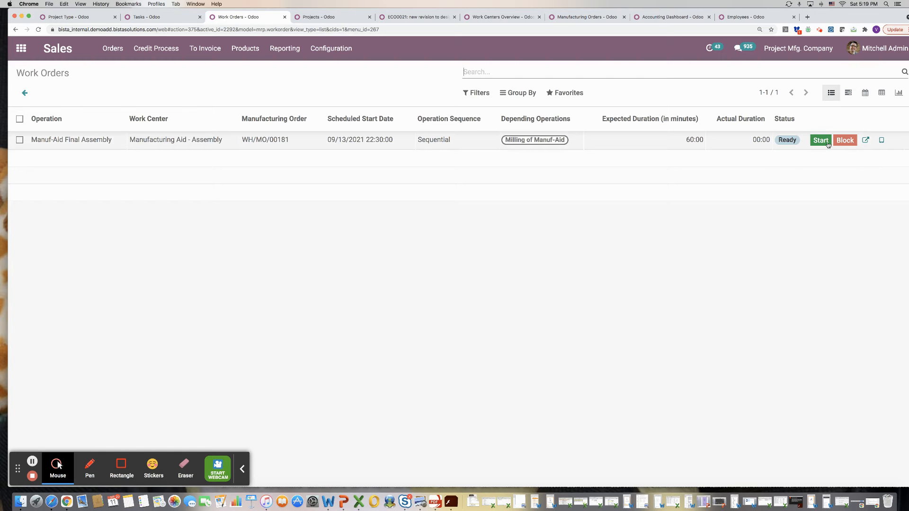
pyautogui.click(881, 140)
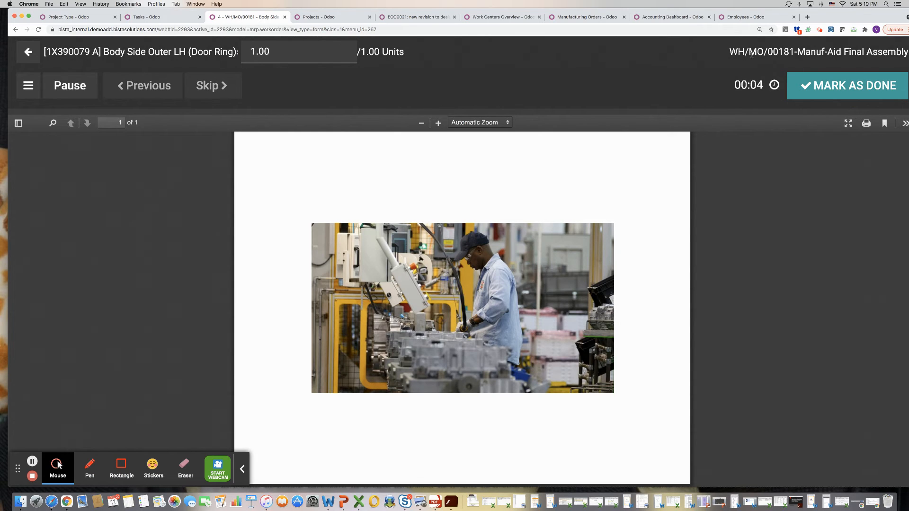
pyautogui.click(849, 87)
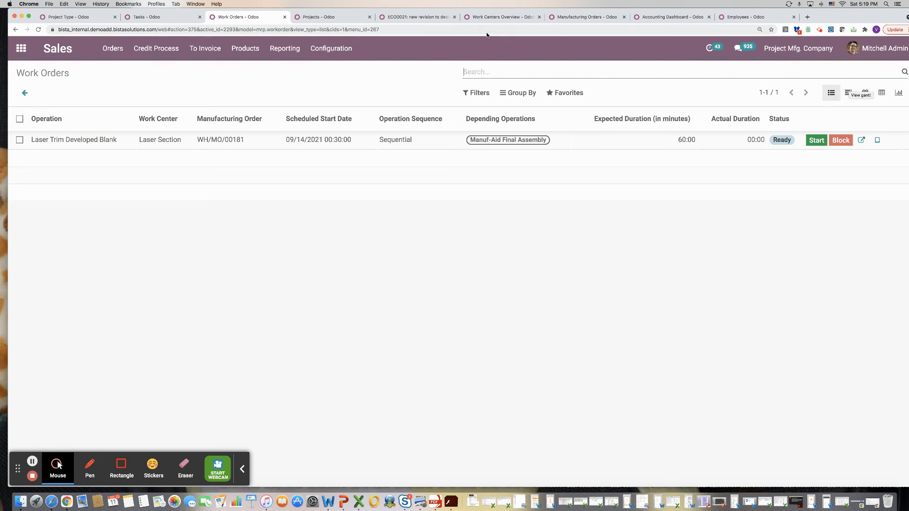
# Move the Mill Punch, Die, Binder tasks for Draw and Restrike to the Done stage of the project's task board
pyautogui.click(173, 20)
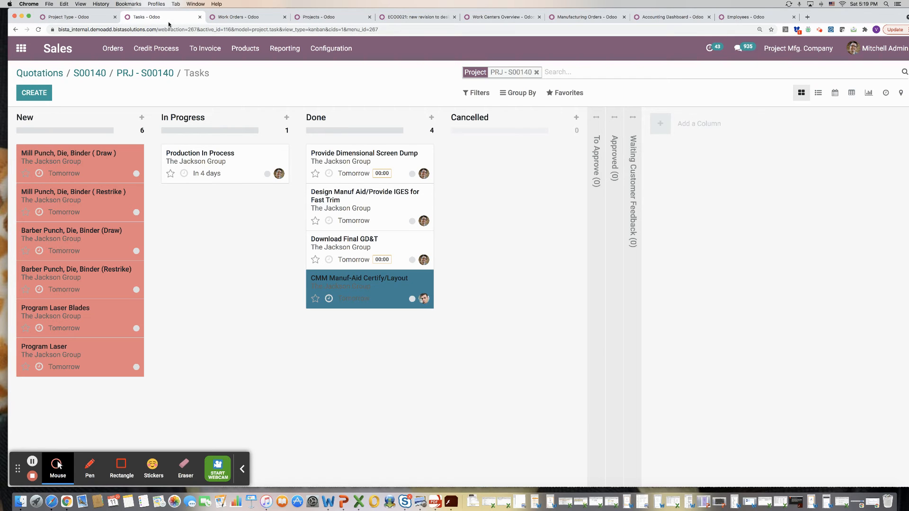
pyautogui.click(117, 169)
pyautogui.moveTo(117, 168)
pyautogui.mouseDown()
pyautogui.moveTo(153, 198)
pyautogui.moveTo(216, 202)
pyautogui.moveTo(215, 294)
pyautogui.moveTo(311, 334)
pyautogui.mouseUp()
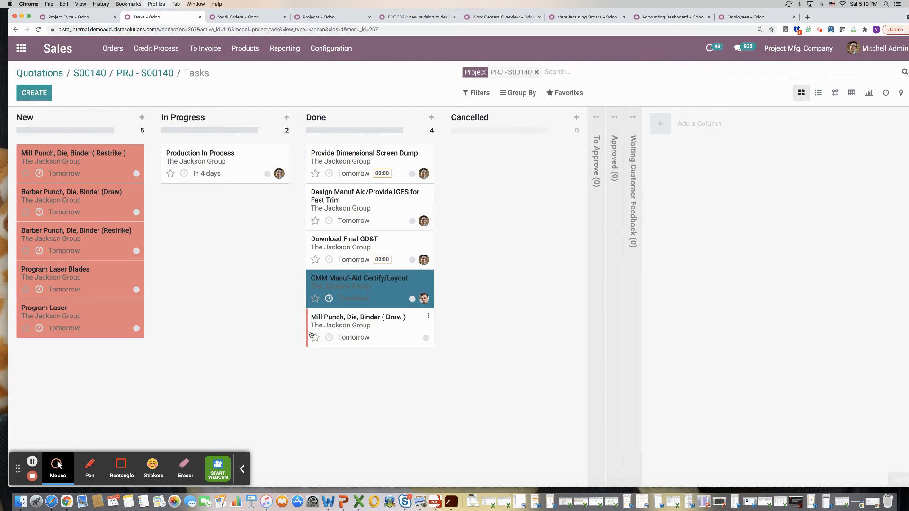
pyautogui.moveTo(82, 165); pyautogui.dragTo(326, 358)
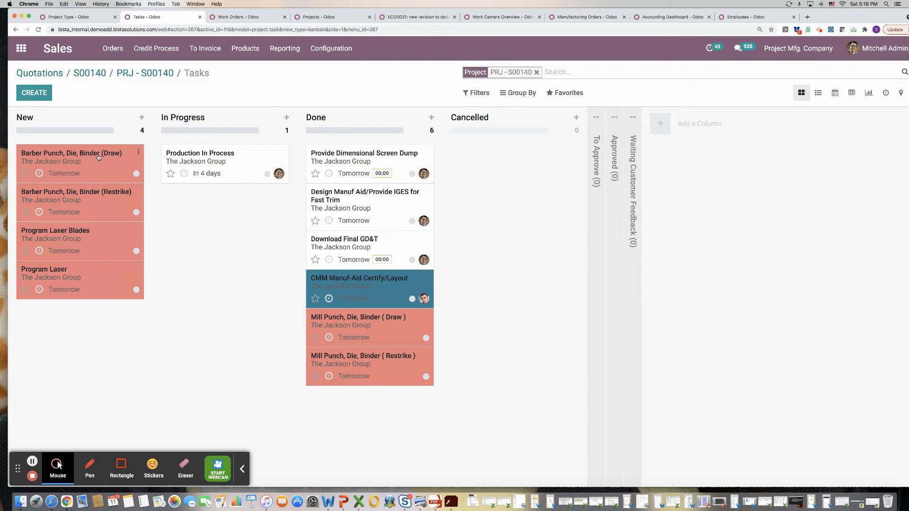
# Advance the Barber Punch, Die, Binder tasks for Draw and Restrike through In Progress to Done
pyautogui.moveTo(98, 158); pyautogui.dragTo(232, 203)
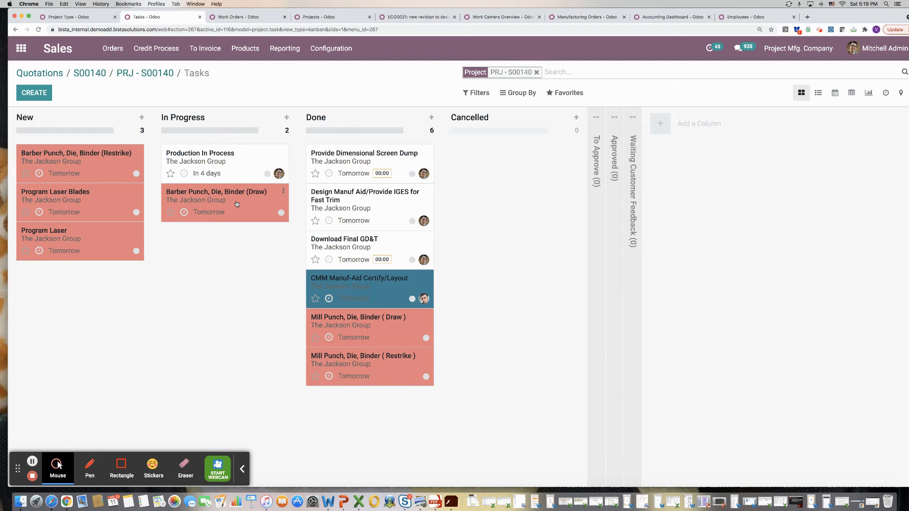
pyautogui.moveTo(236, 204)
pyautogui.mouseDown()
pyautogui.moveTo(223, 263)
pyautogui.moveTo(237, 412)
pyautogui.moveTo(358, 421)
pyautogui.mouseUp()
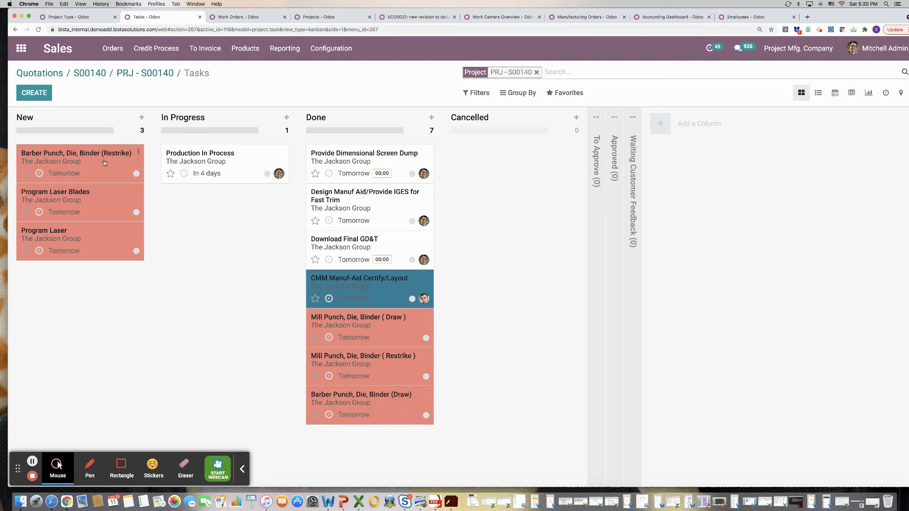
pyautogui.moveTo(105, 162); pyautogui.dragTo(232, 206)
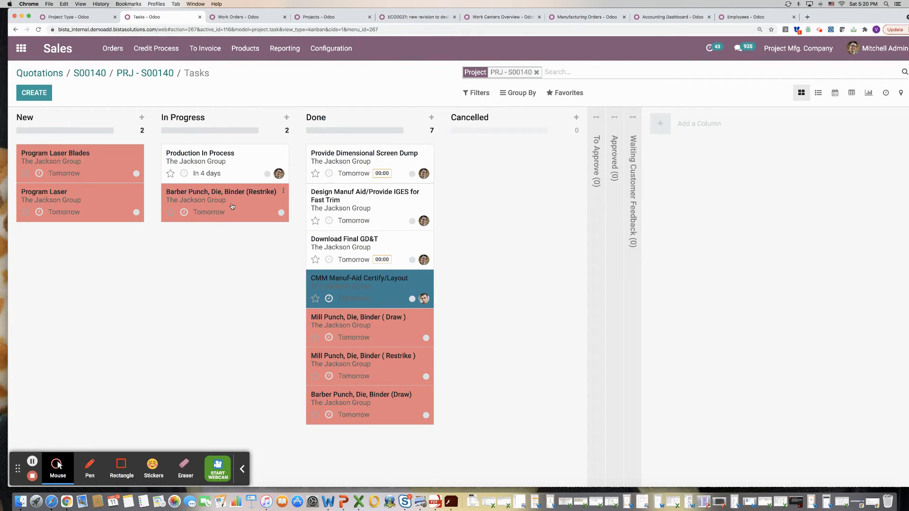
pyautogui.moveTo(232, 207); pyautogui.dragTo(334, 424)
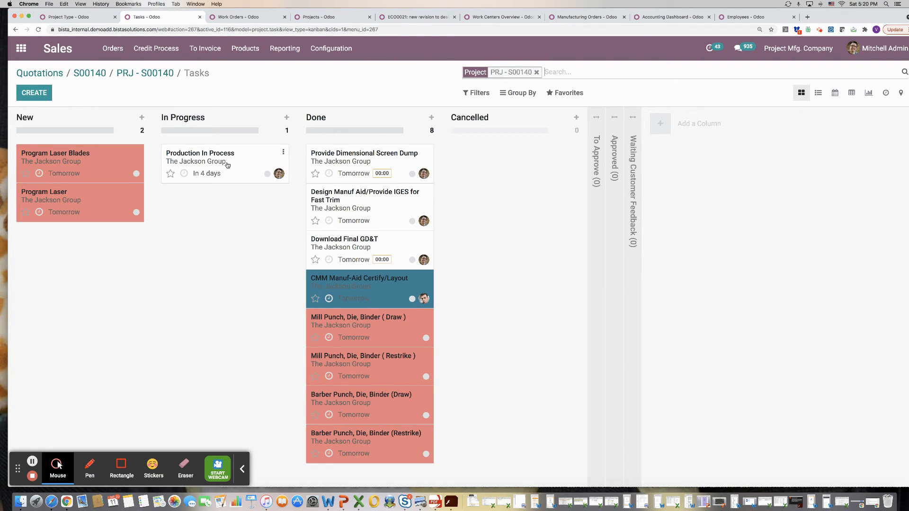
# Process the Laser Trim Developed Blank and Stamp Parts Using Draw work orders in the tablet view, marking each as done
pyautogui.click(246, 18)
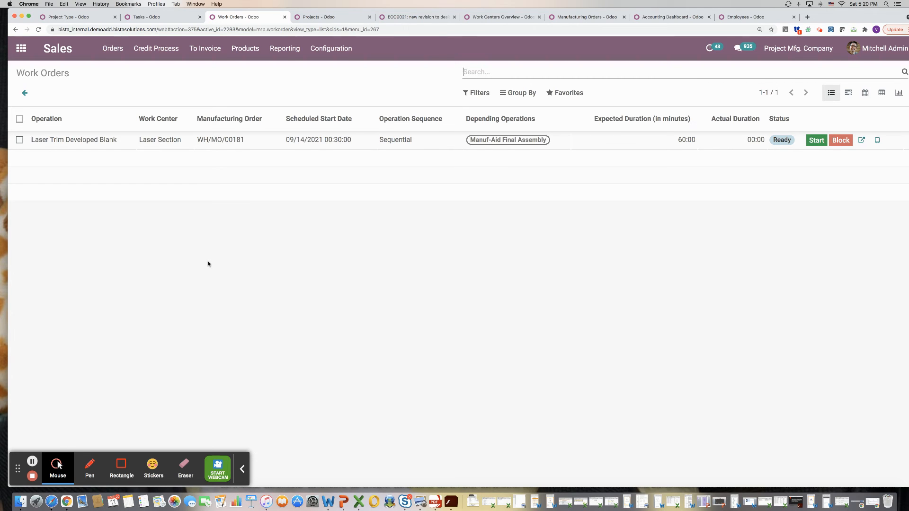
pyautogui.click(876, 141)
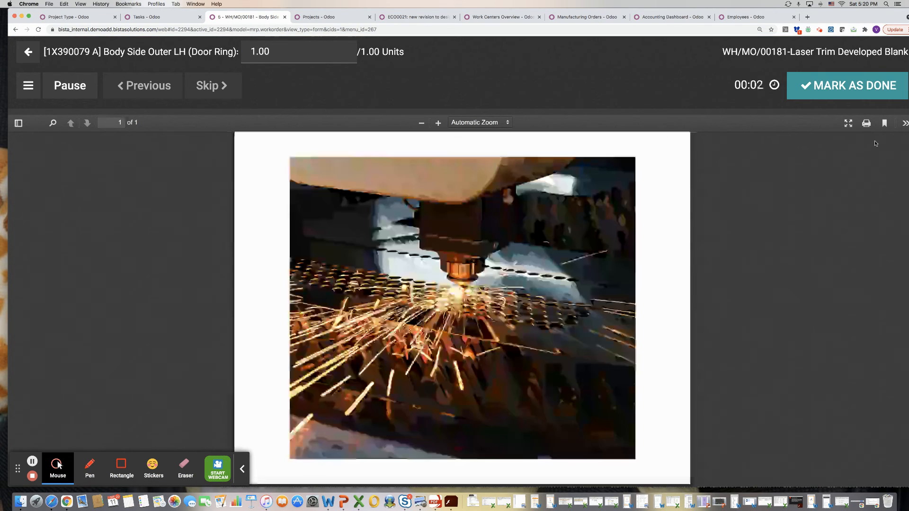
pyautogui.click(874, 96)
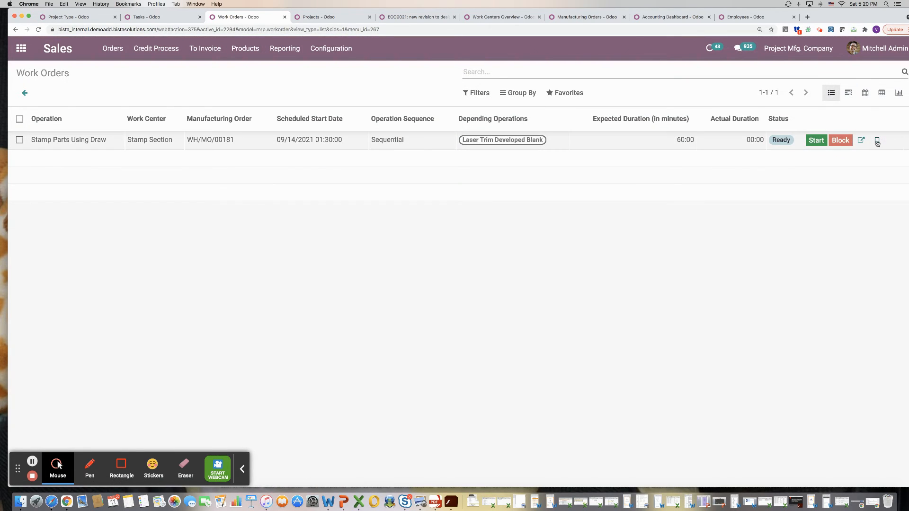
pyautogui.click(876, 141)
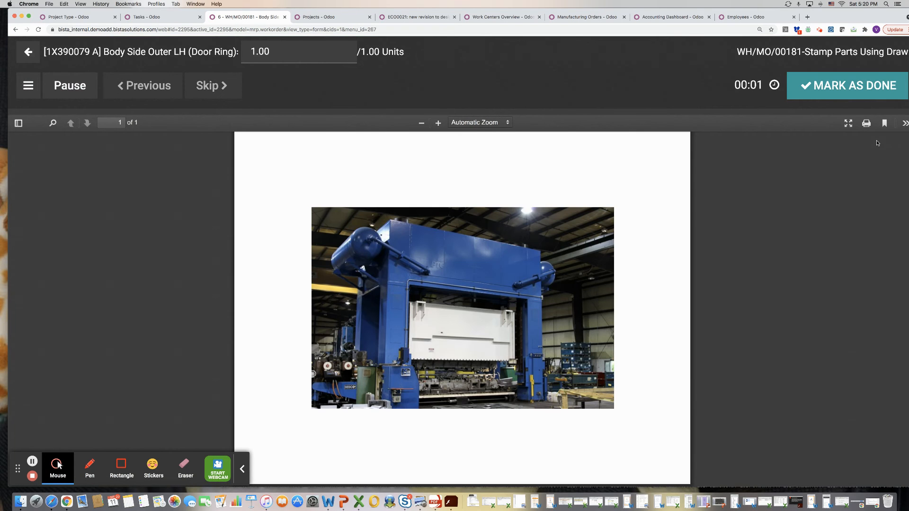
pyautogui.click(869, 86)
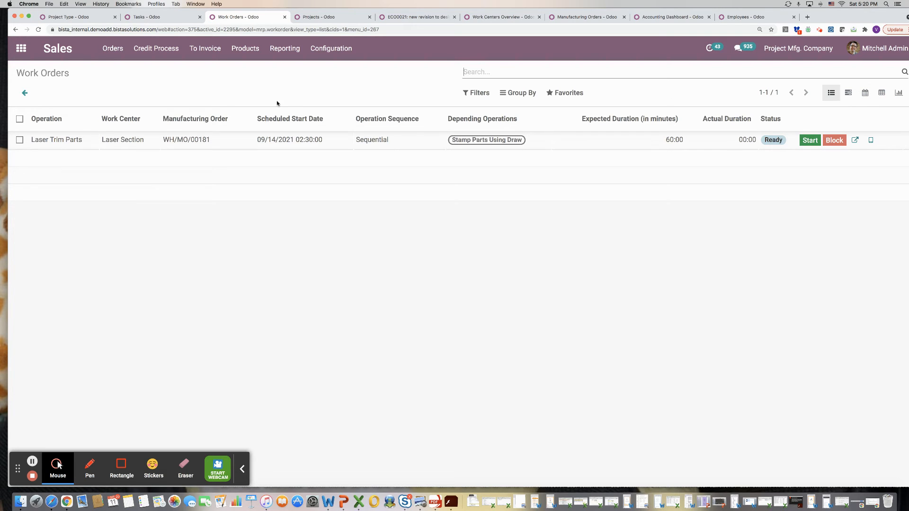
# Move the Program Laser Blades and Program Laser tasks to the In Progress stage
pyautogui.click(172, 17)
pyautogui.moveTo(94, 174); pyautogui.dragTo(198, 229)
pyautogui.moveTo(101, 176); pyautogui.dragTo(199, 248)
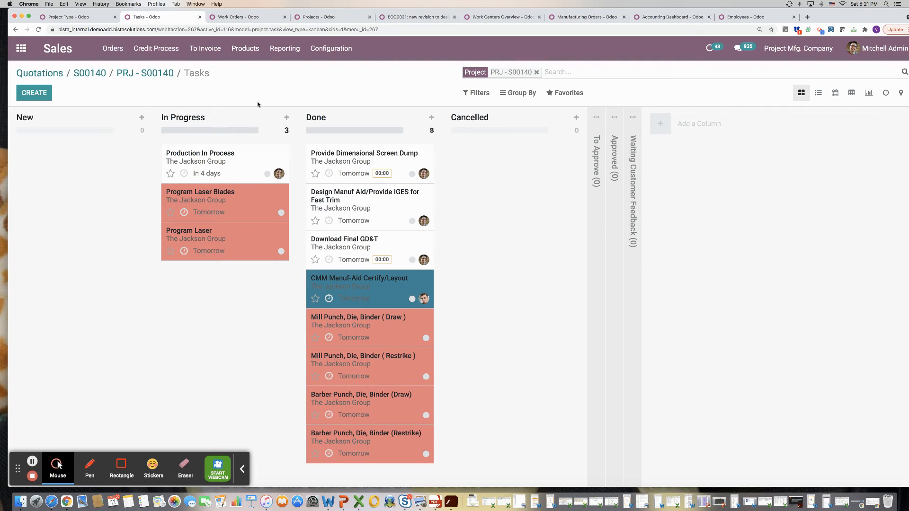
# Try to open the Laser Trim Parts work order in the tablet view while the Program Laser task is in progress
pyautogui.click(245, 18)
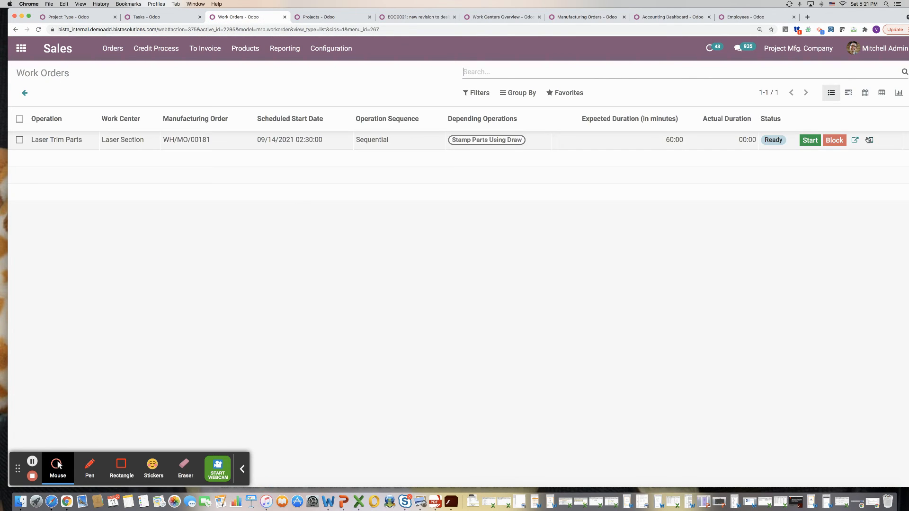
pyautogui.click(871, 140)
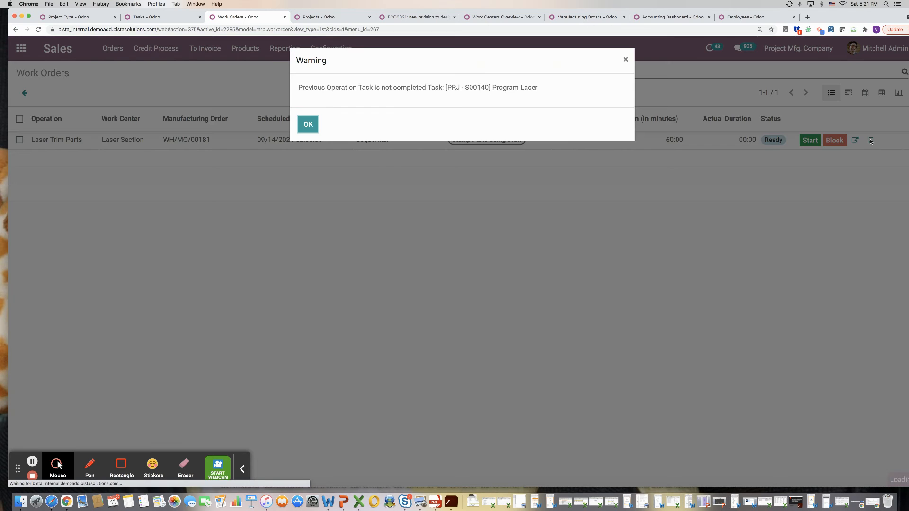
pyautogui.click(308, 125)
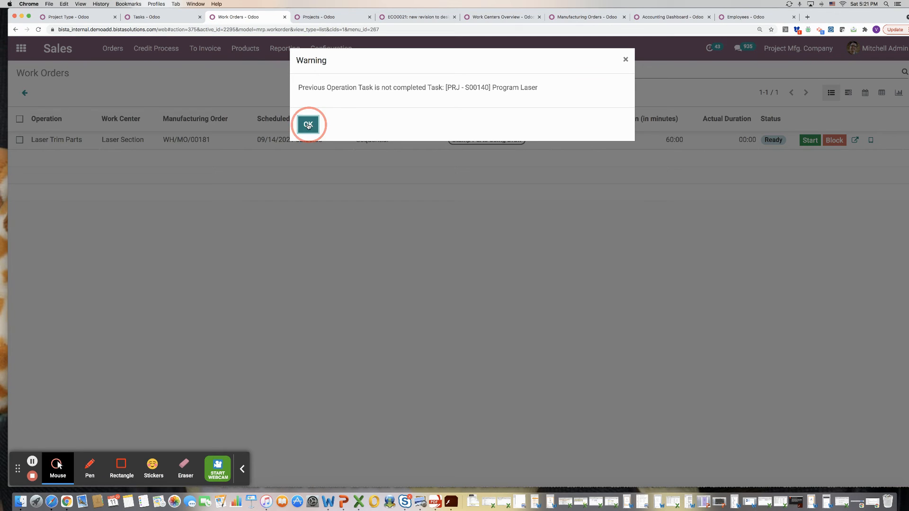
# Try to move the Program Laser task to Done ahead of Program Laser Blades
pyautogui.click(167, 17)
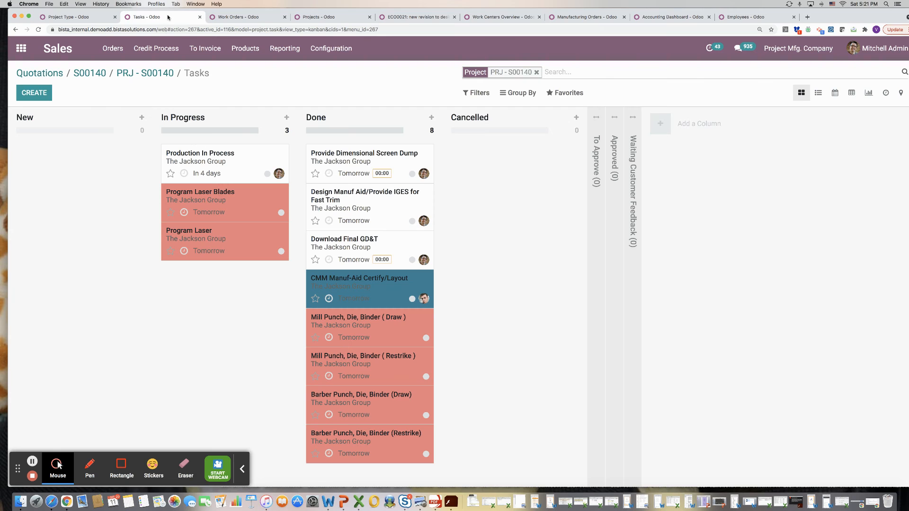
pyautogui.moveTo(208, 235); pyautogui.dragTo(339, 459)
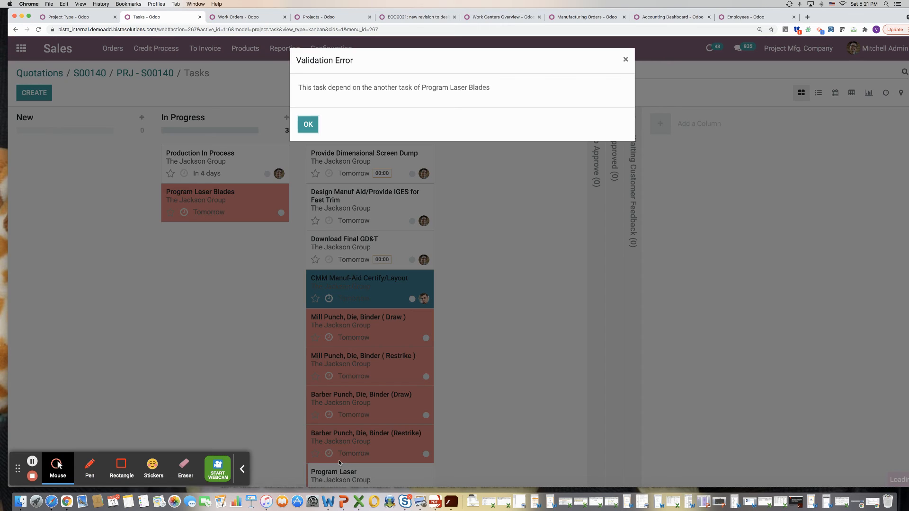
pyautogui.click(303, 128)
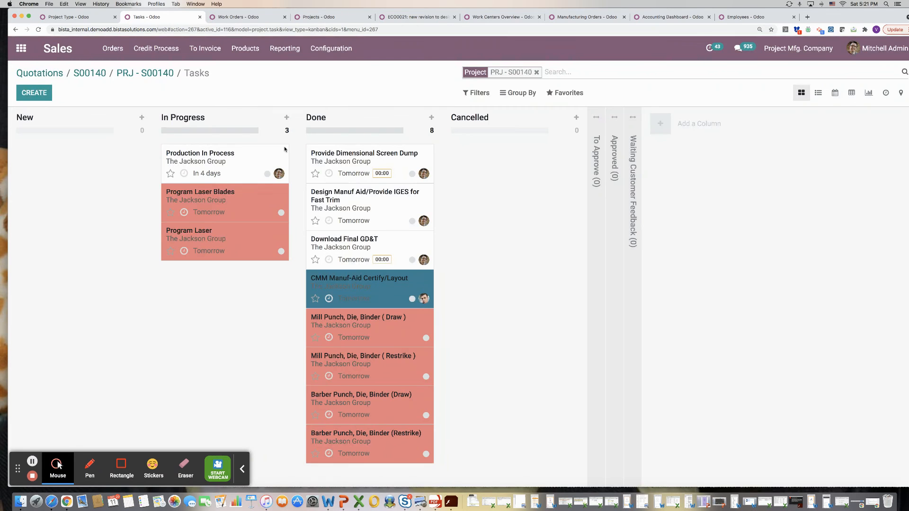
# Move the Program Laser Blades task to Done first, followed by the Program Laser task
pyautogui.moveTo(239, 204); pyautogui.dragTo(314, 450)
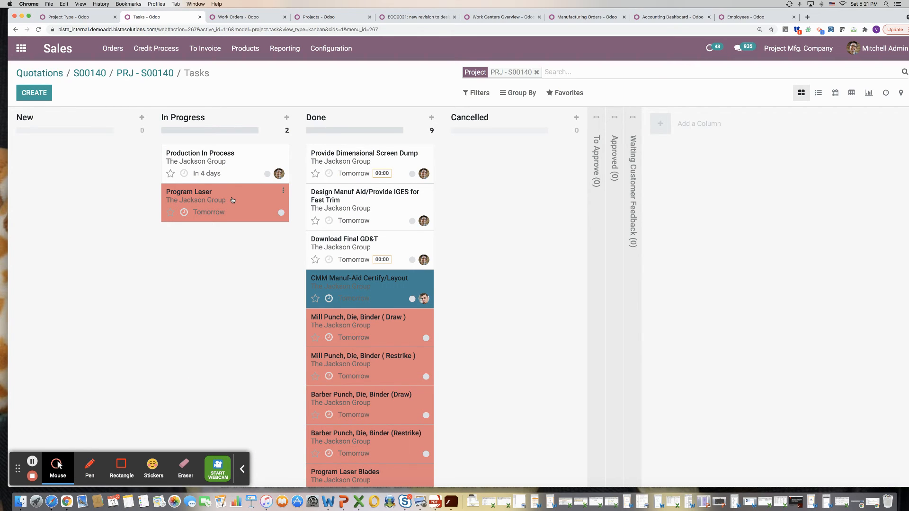
pyautogui.moveTo(232, 199); pyautogui.dragTo(326, 466)
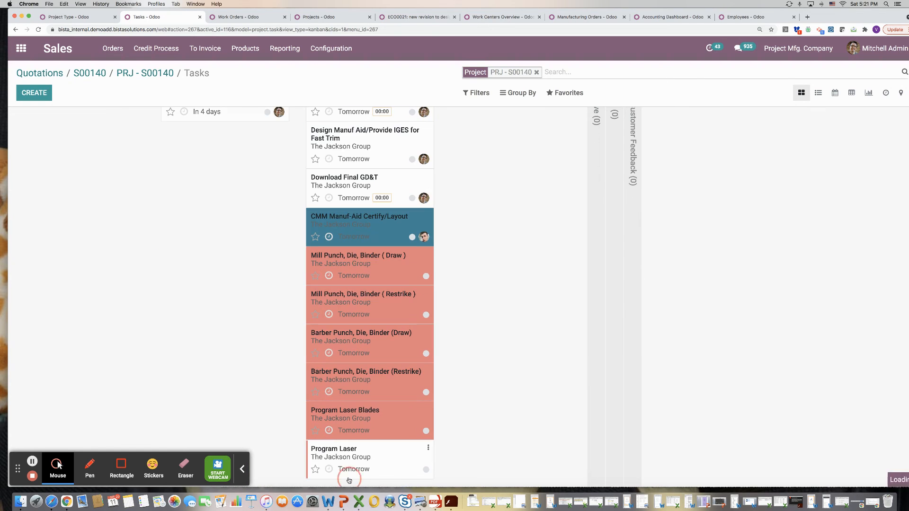
# Open the Laser Trim Parts work order in the tablet view and mark it as done
pyautogui.click(235, 17)
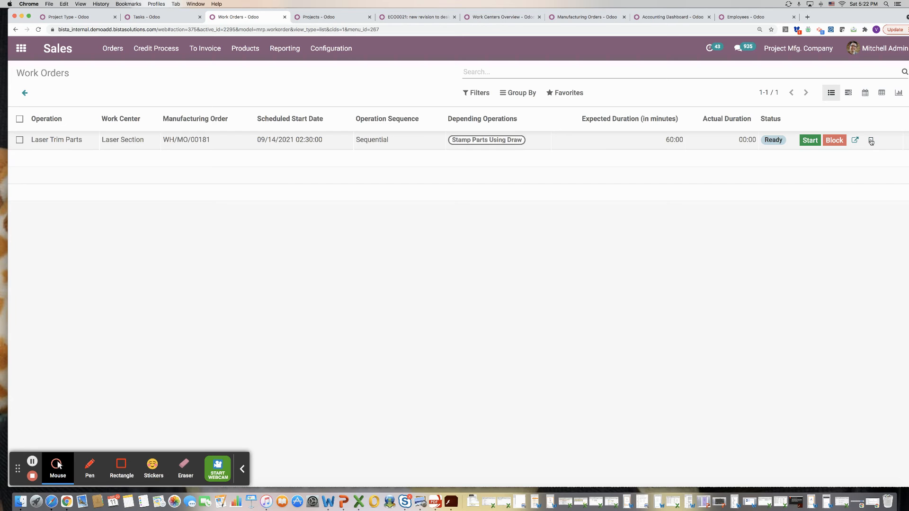
pyautogui.click(871, 141)
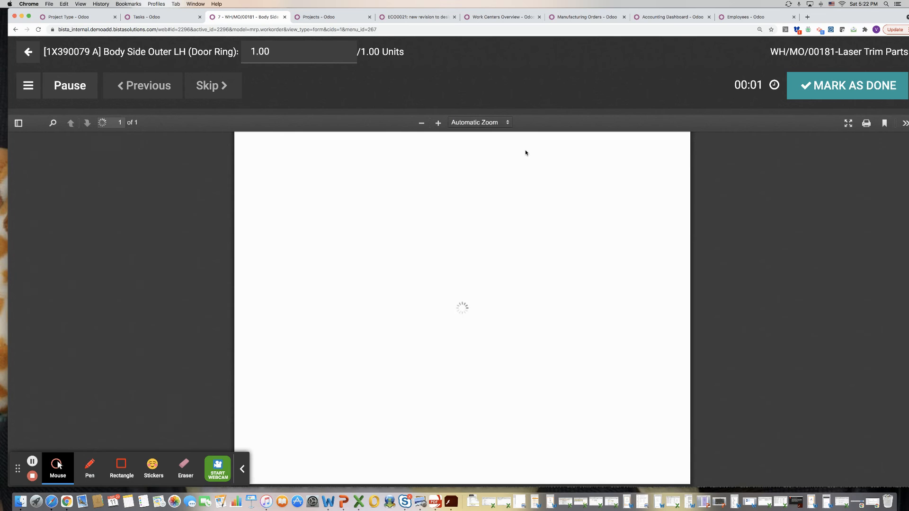
pyautogui.click(848, 78)
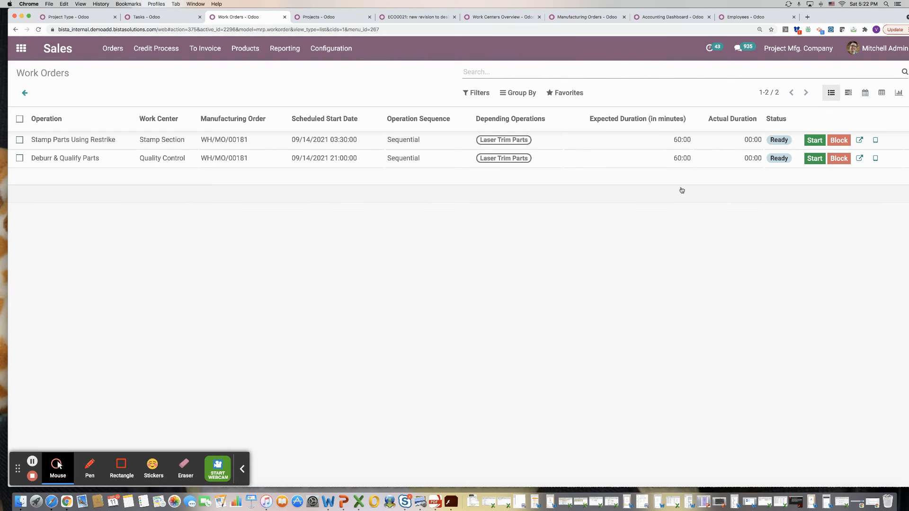
# Process the Stamp Parts Using Restrike and Laser Trim Parts - LH work orders in sequence, marking each as done
pyautogui.click(876, 140)
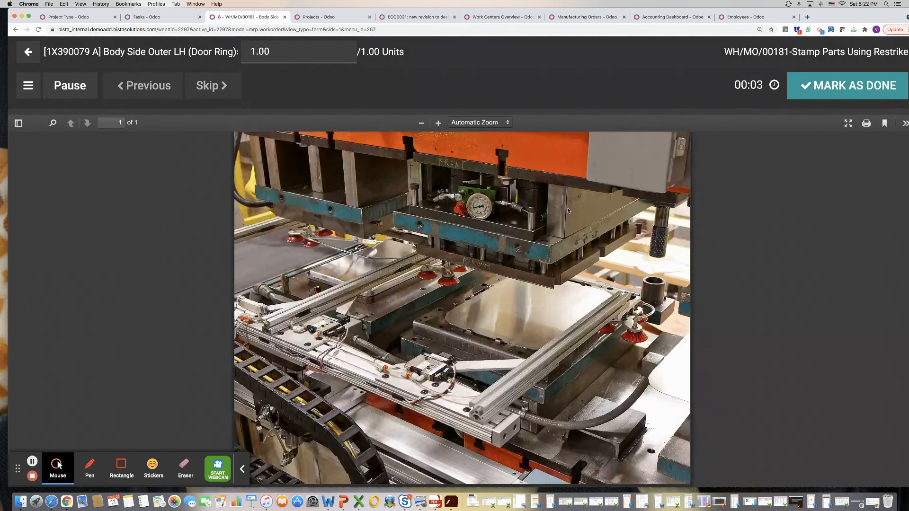
pyautogui.click(850, 91)
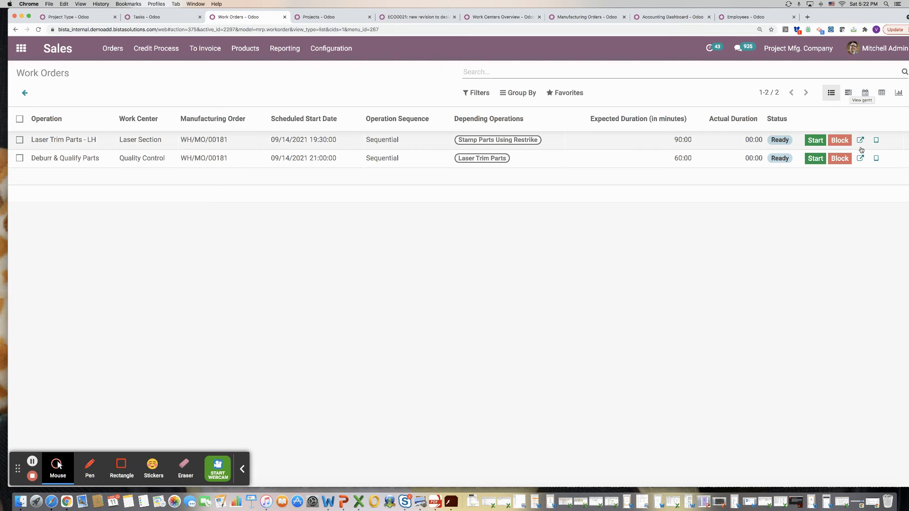
pyautogui.click(876, 141)
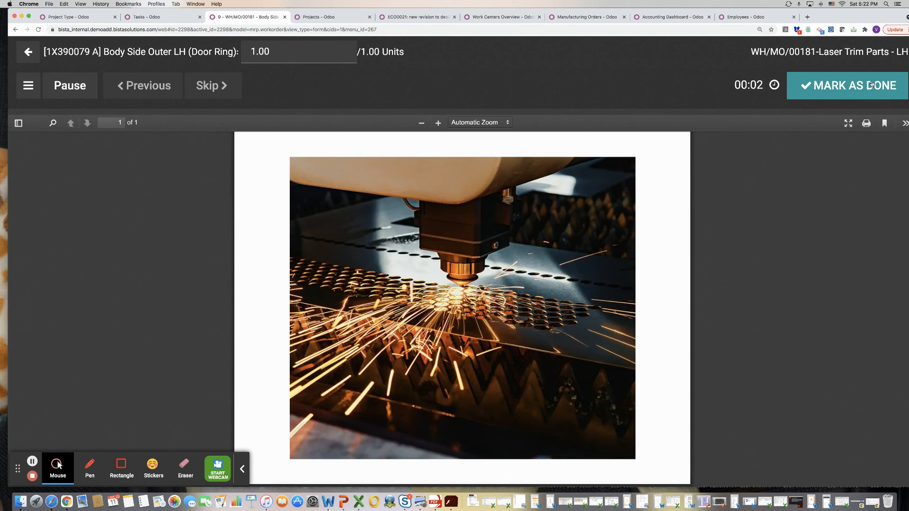
pyautogui.click(871, 84)
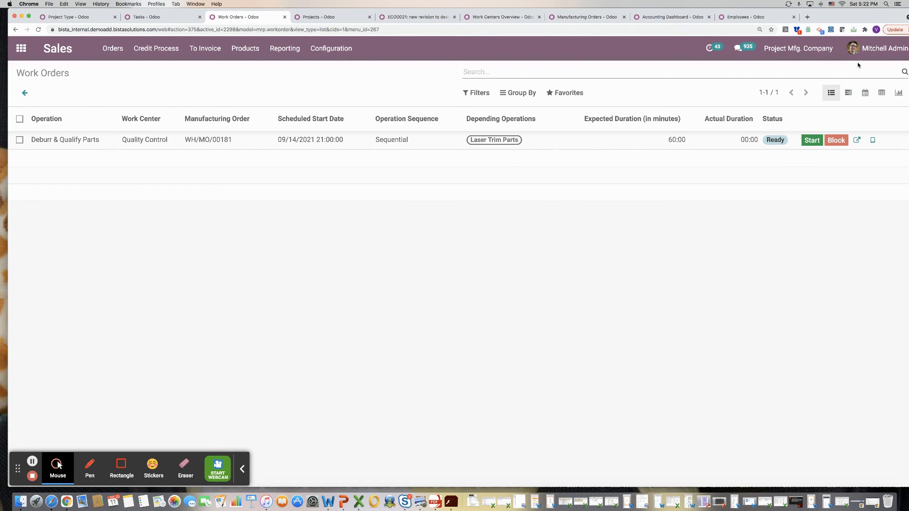
# Mark the Deburr & Qualify Parts work order as done, and finish PPQP Inspect while closing its manufacturing order
pyautogui.click(873, 141)
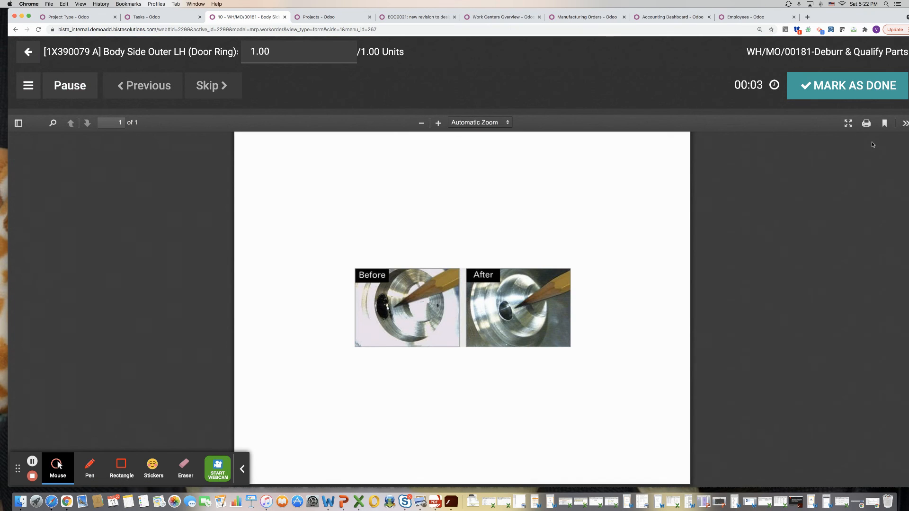
pyautogui.click(873, 98)
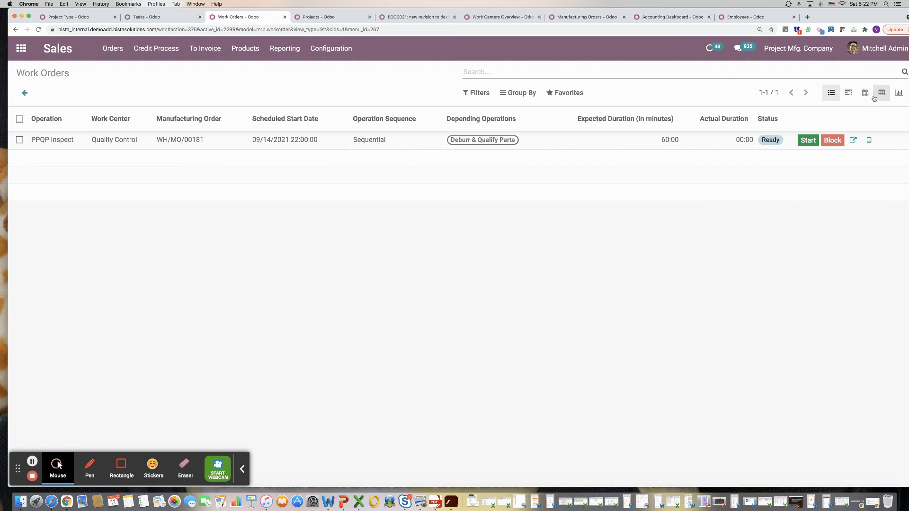
pyautogui.click(869, 141)
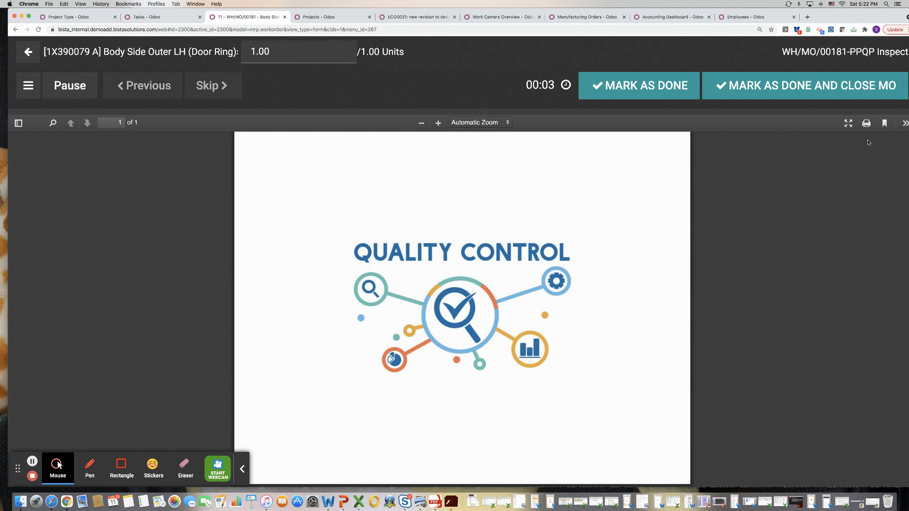
pyautogui.click(783, 91)
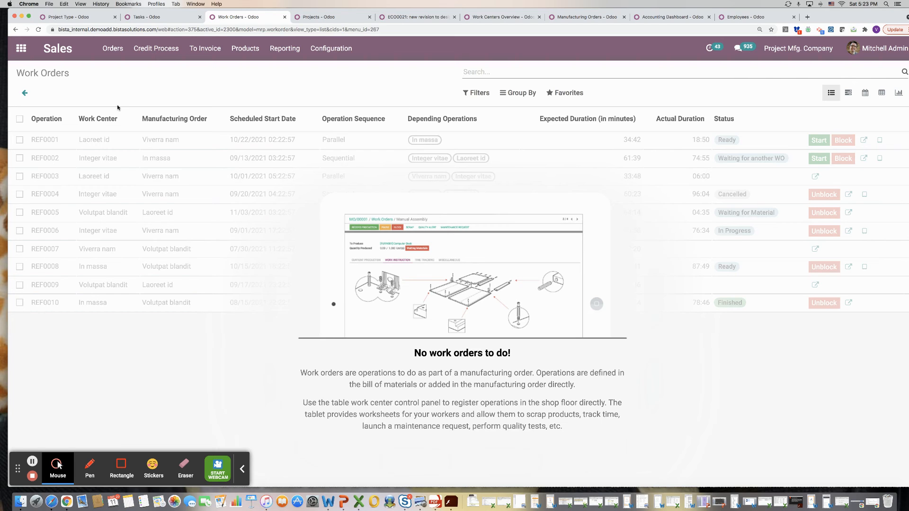
# Return to the project's task board and refresh it to check the stage of the Production In Process task
pyautogui.click(24, 95)
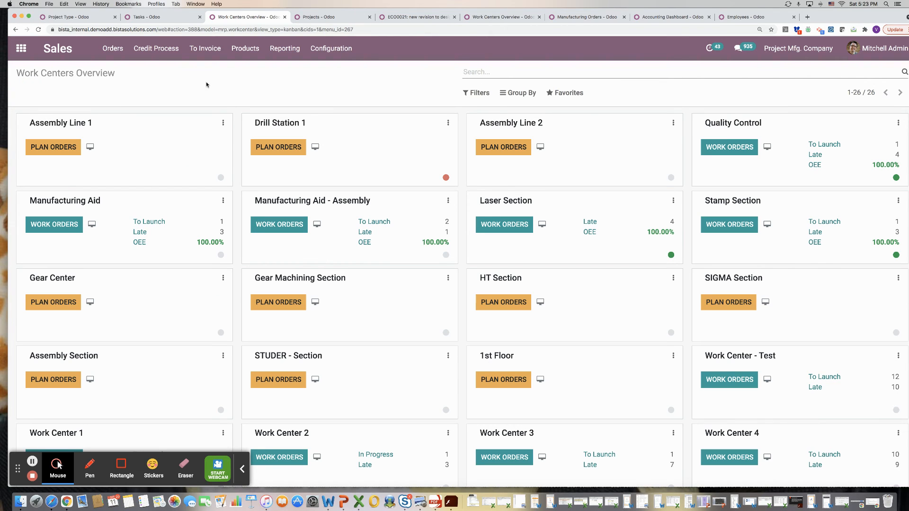
pyautogui.click(181, 19)
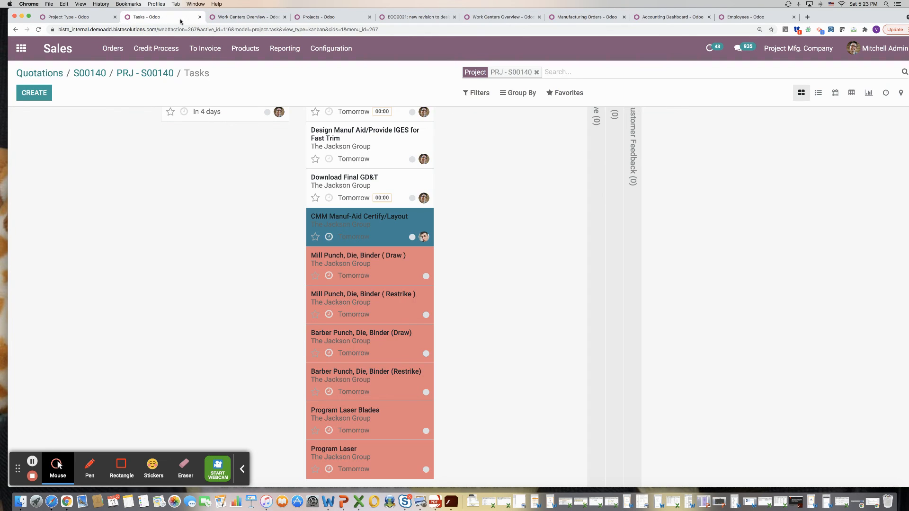
pyautogui.scroll(3, 211, 200)
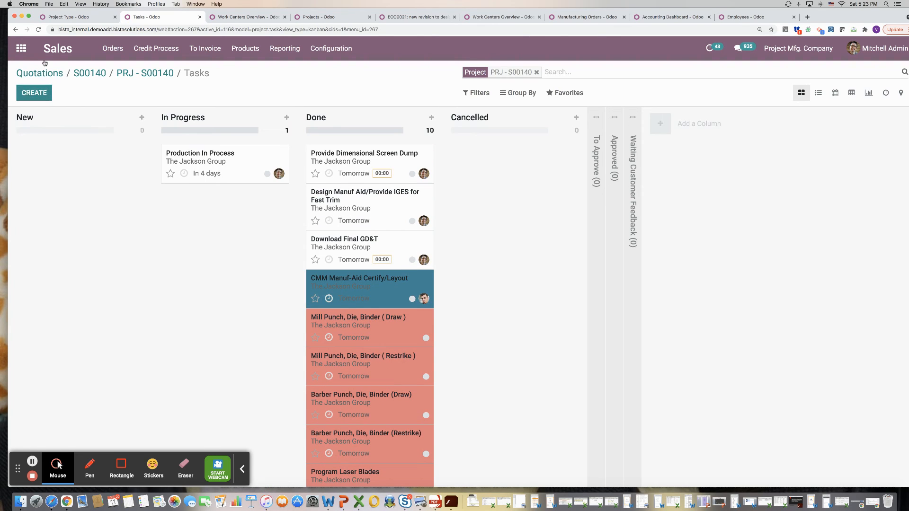
pyautogui.click(38, 29)
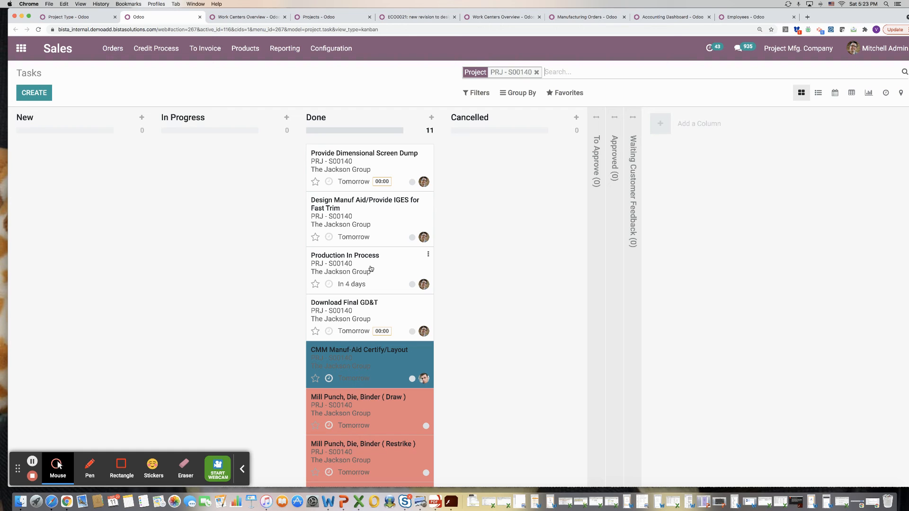
# Open the newest sales order for The Jackson Group and check its project overview
pyautogui.click(110, 52)
pyautogui.click(110, 83)
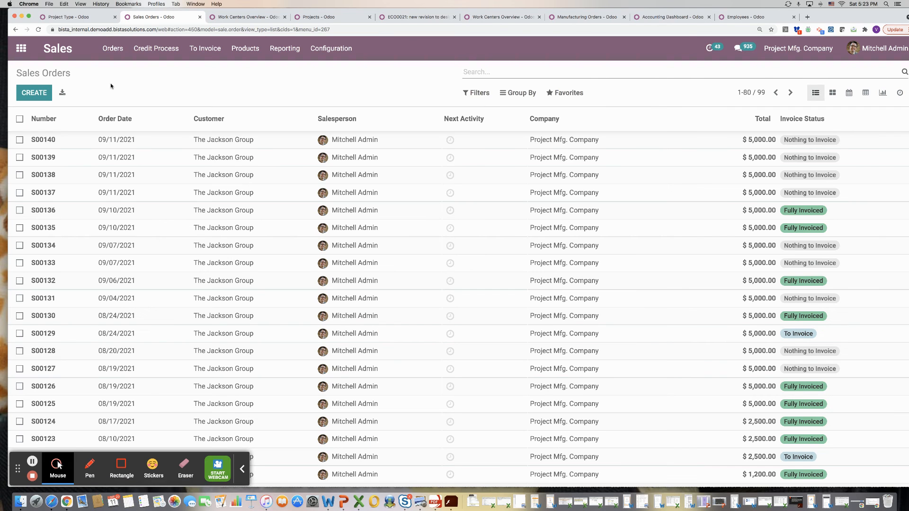
pyautogui.click(46, 147)
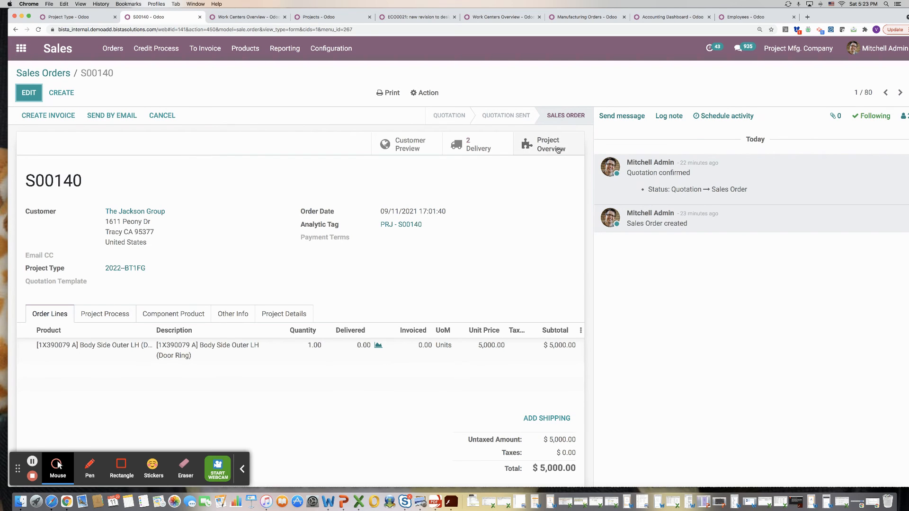
pyautogui.click(559, 150)
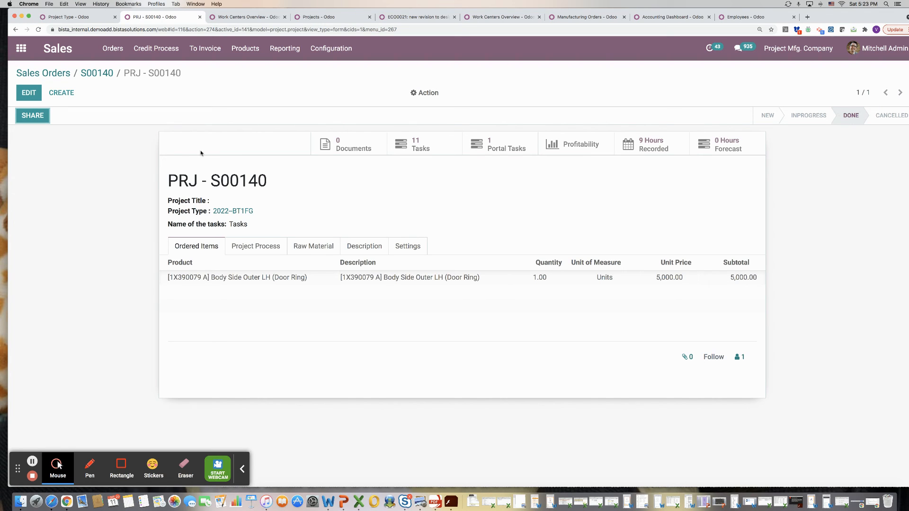
# From the sales order's deliveries, validate the ready transfer from WH/Stock to WH/Output
pyautogui.click(101, 74)
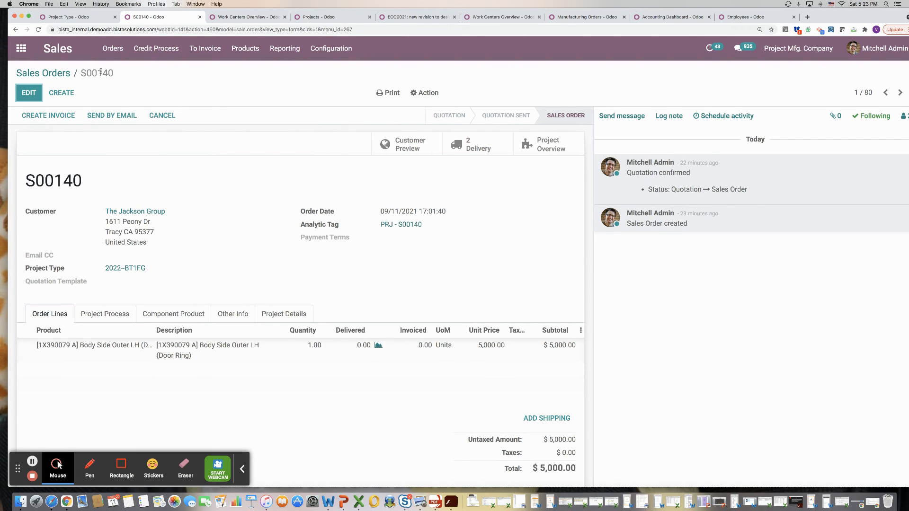
pyautogui.click(479, 144)
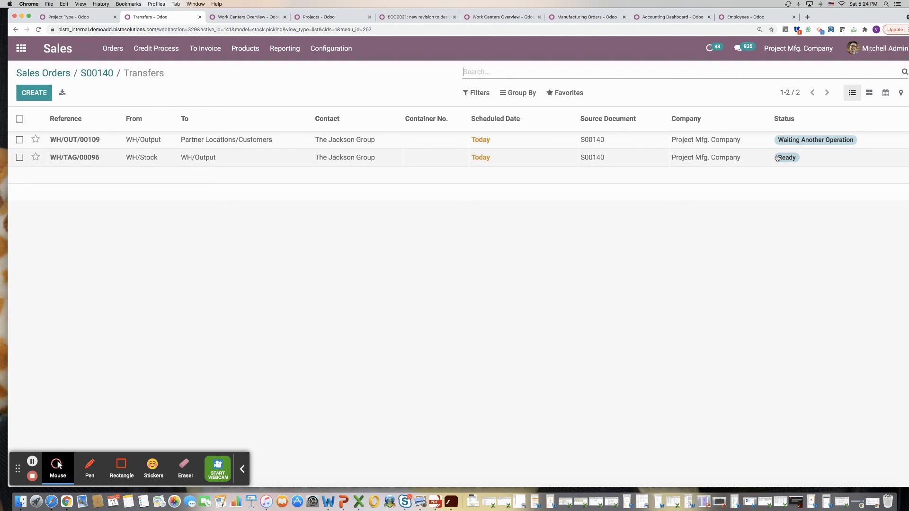
pyautogui.click(88, 162)
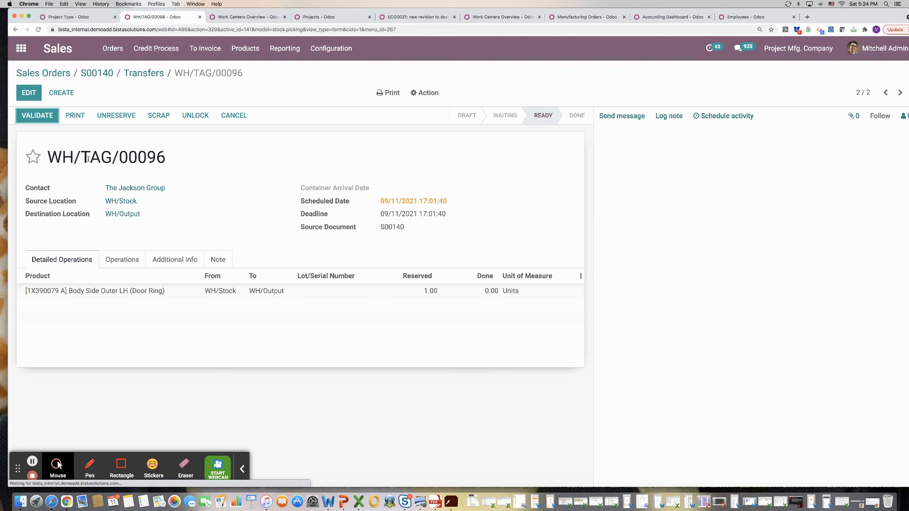
pyautogui.click(46, 119)
pyautogui.click(218, 146)
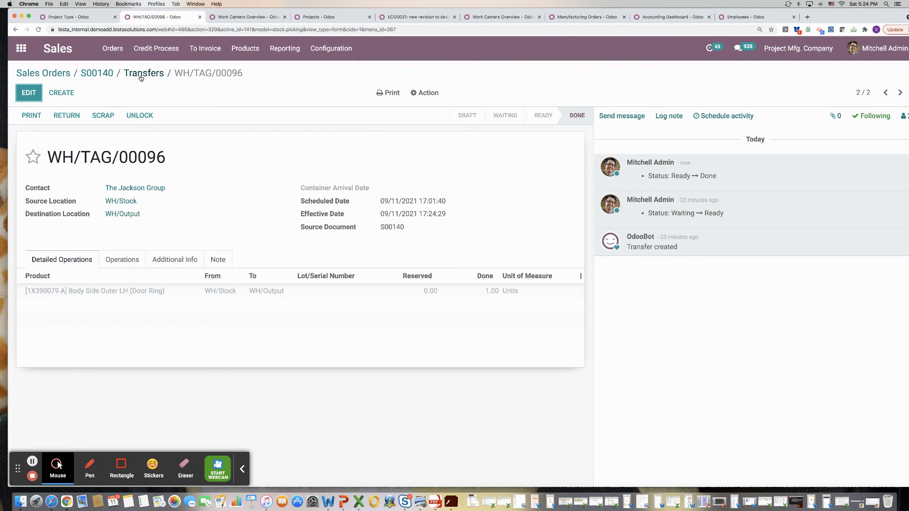
# Validate the outgoing delivery from WH/Output to the customer
pyautogui.click(141, 74)
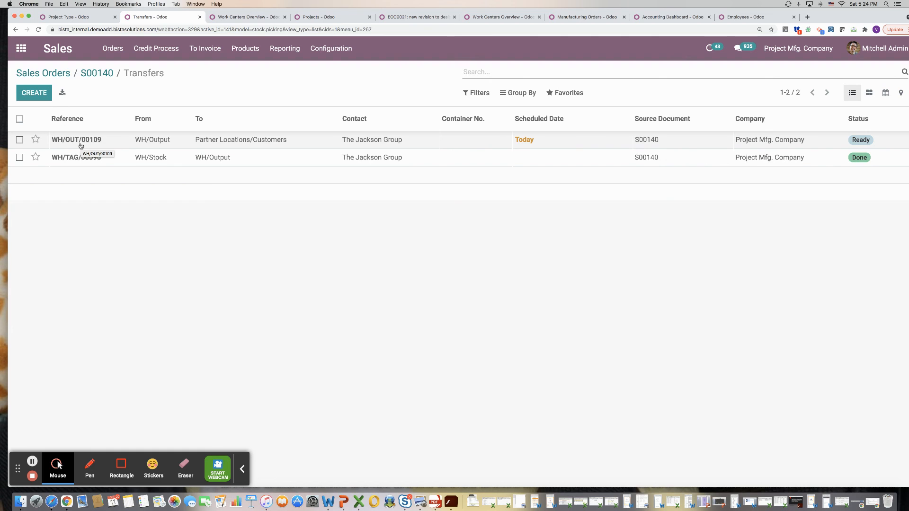
pyautogui.click(81, 145)
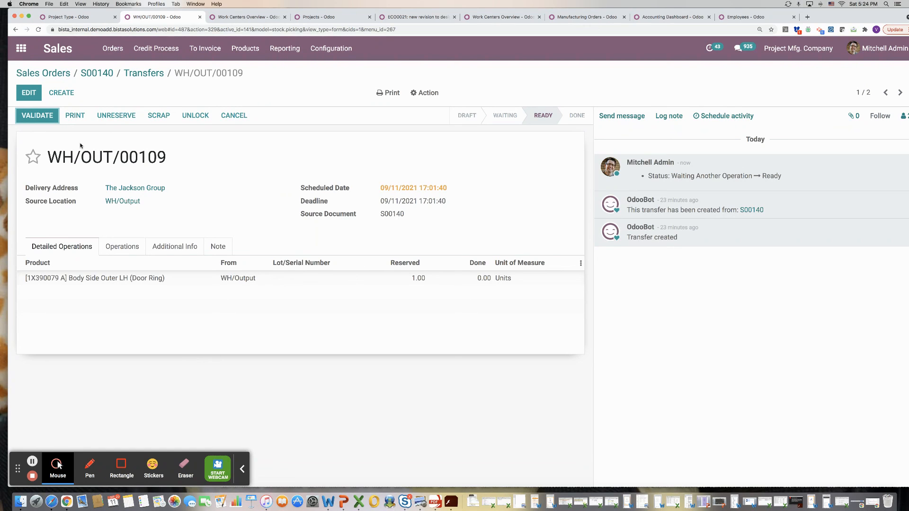
pyautogui.click(34, 118)
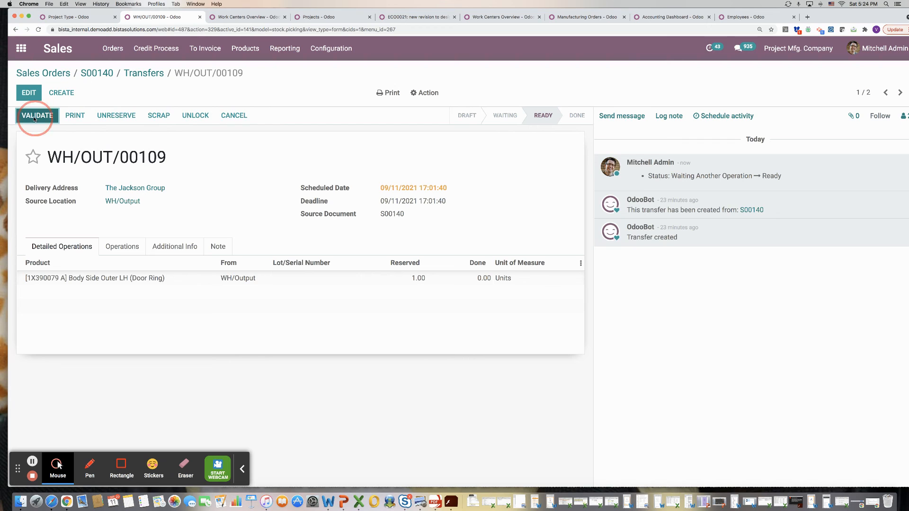
pyautogui.click(221, 150)
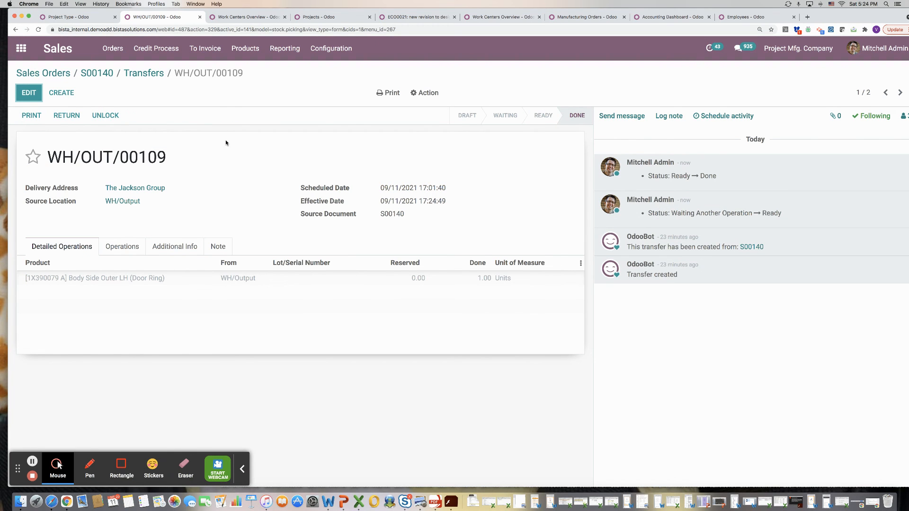
# Create a regular invoice from the sales order and confirm it
pyautogui.click(98, 76)
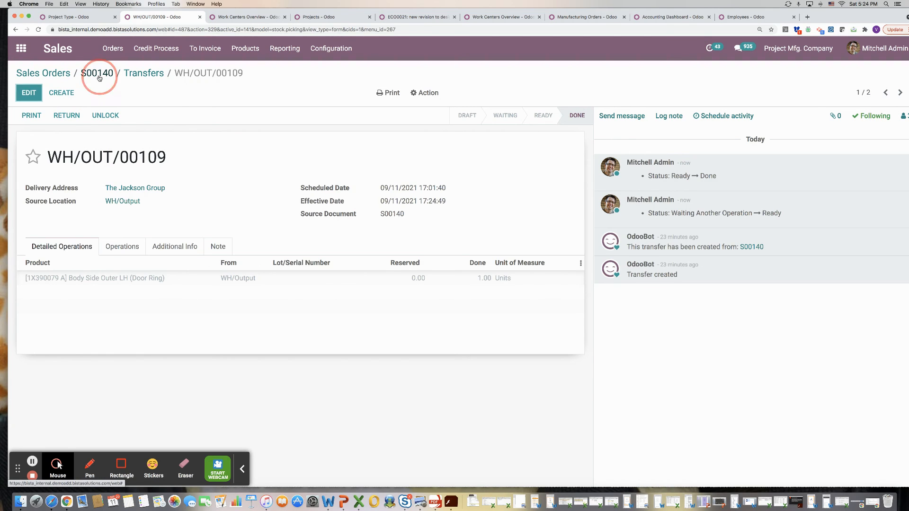
pyautogui.click(57, 118)
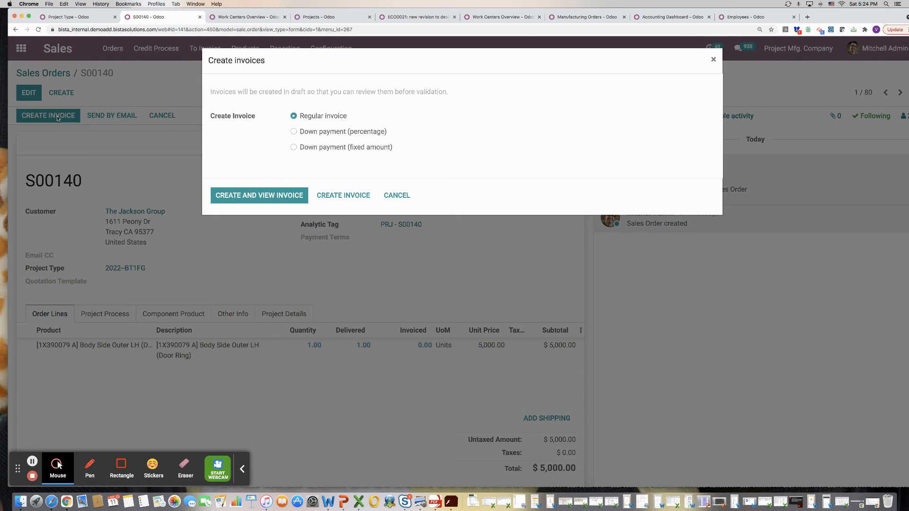
pyautogui.click(247, 199)
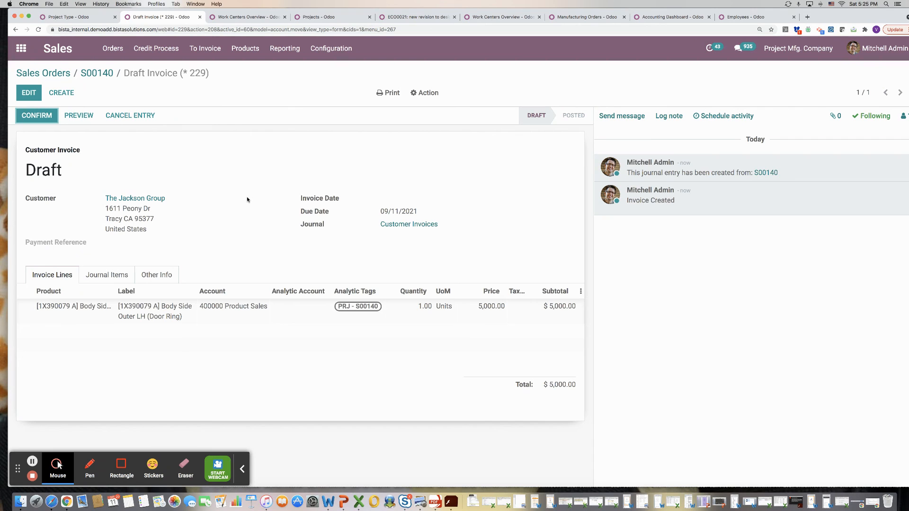
pyautogui.click(44, 114)
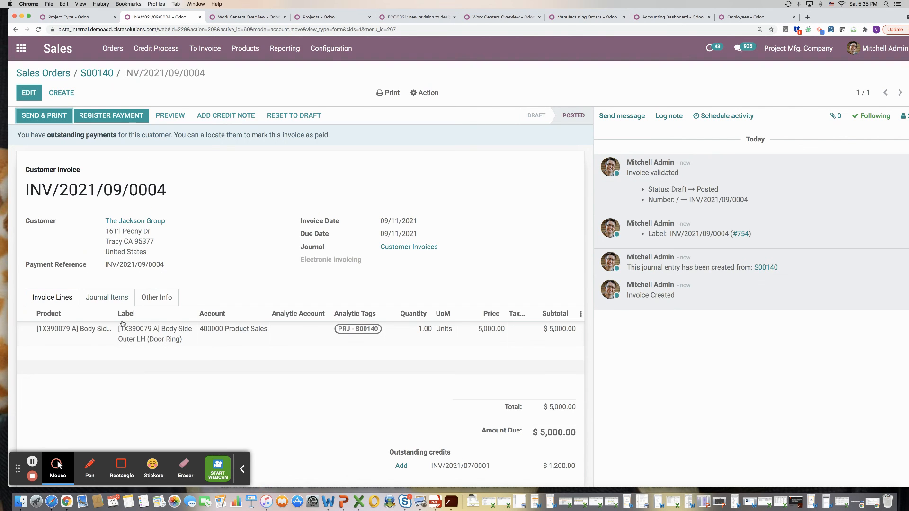
# Review the invoice's journal items and register a $5,000.00 payment in the Bank journal
pyautogui.click(118, 302)
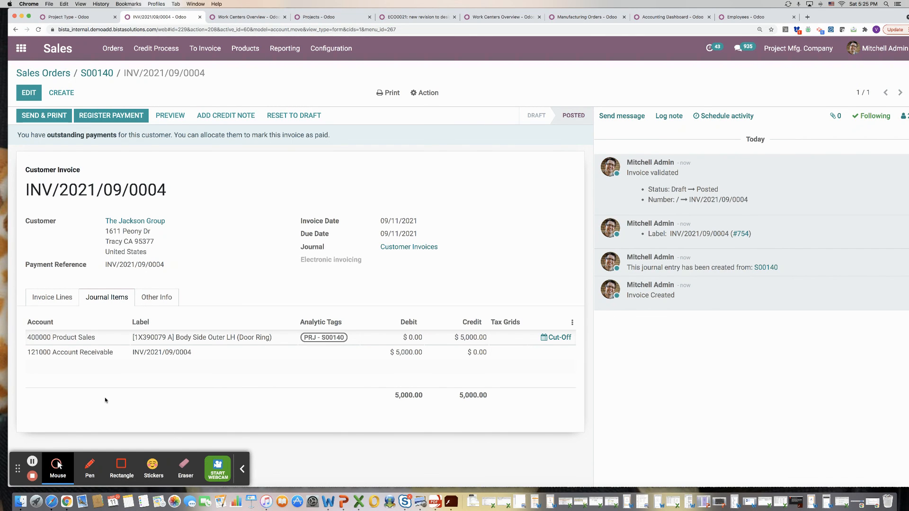
pyautogui.click(107, 118)
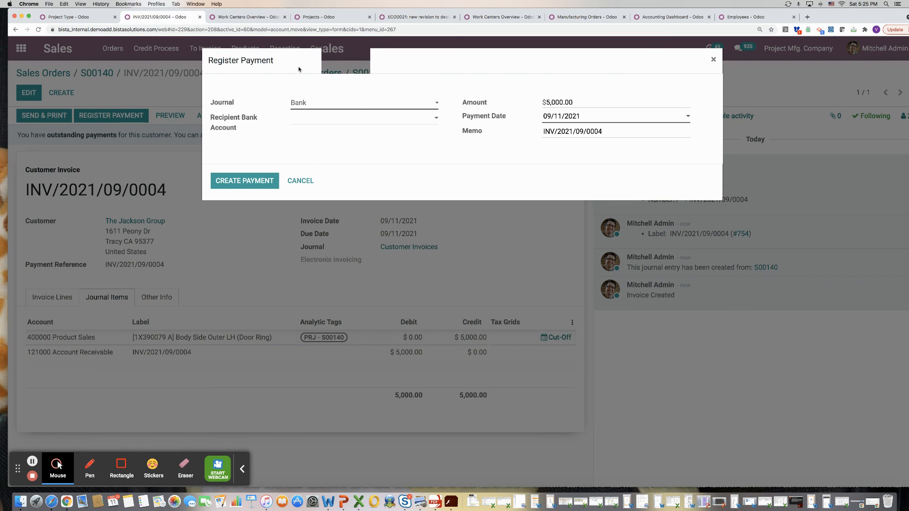
pyautogui.click(255, 182)
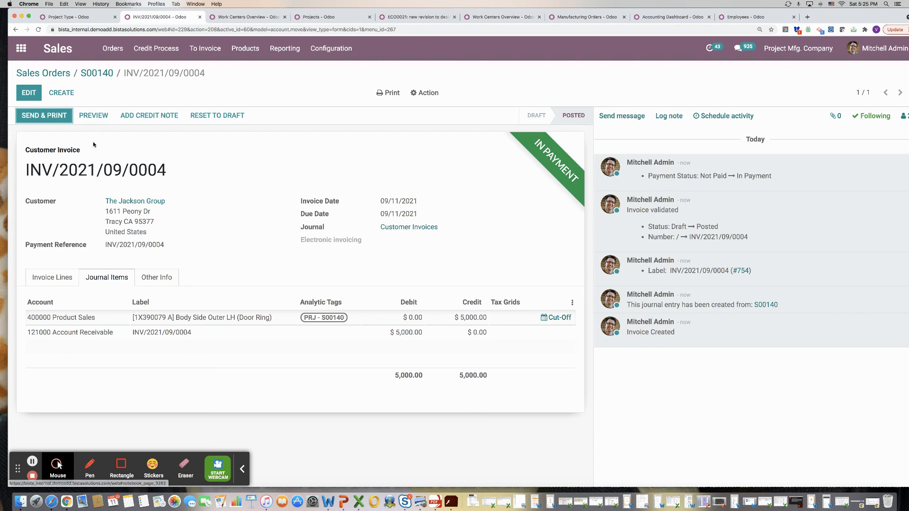
# Return to sales order S00140 and examine the timesheet hours recorded on its linked project
pyautogui.click(103, 75)
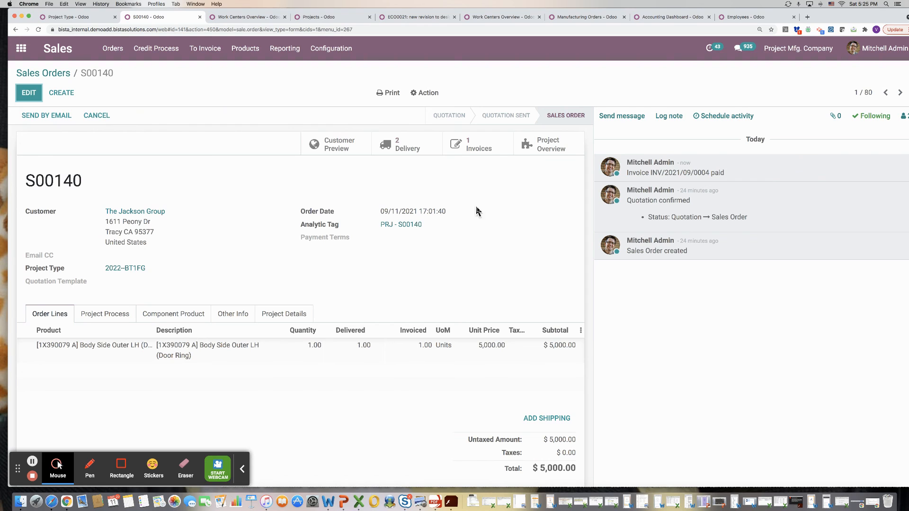
pyautogui.click(564, 150)
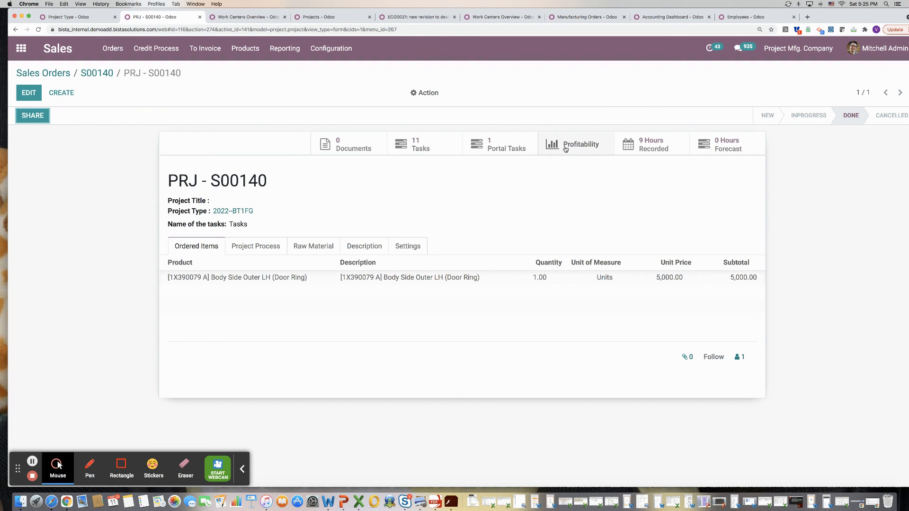
pyautogui.click(653, 149)
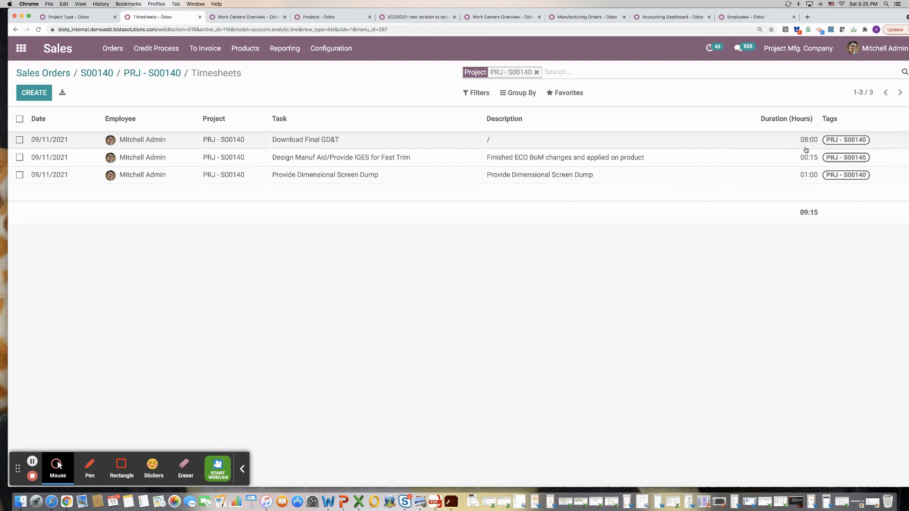
# In Accounting, create a timesheet journal entry covering 09/11/2021 to 09/12/2021
pyautogui.click(647, 16)
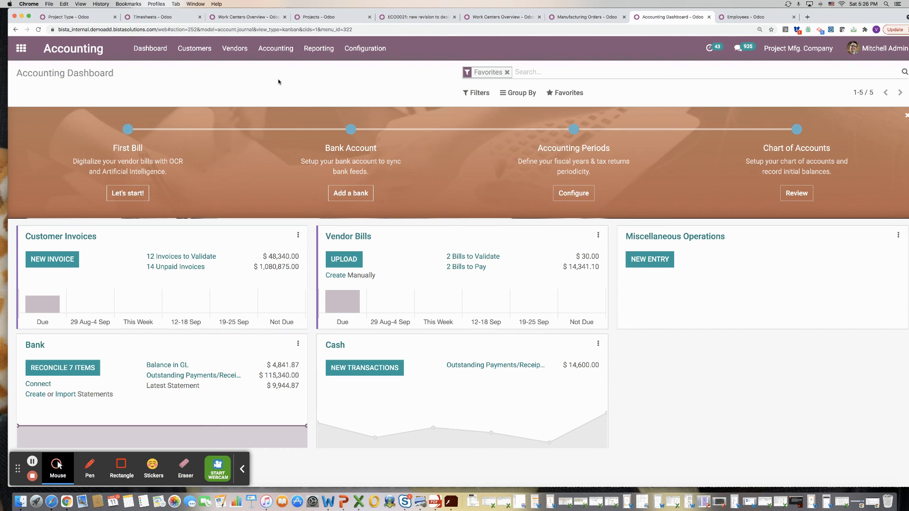
pyautogui.click(281, 55)
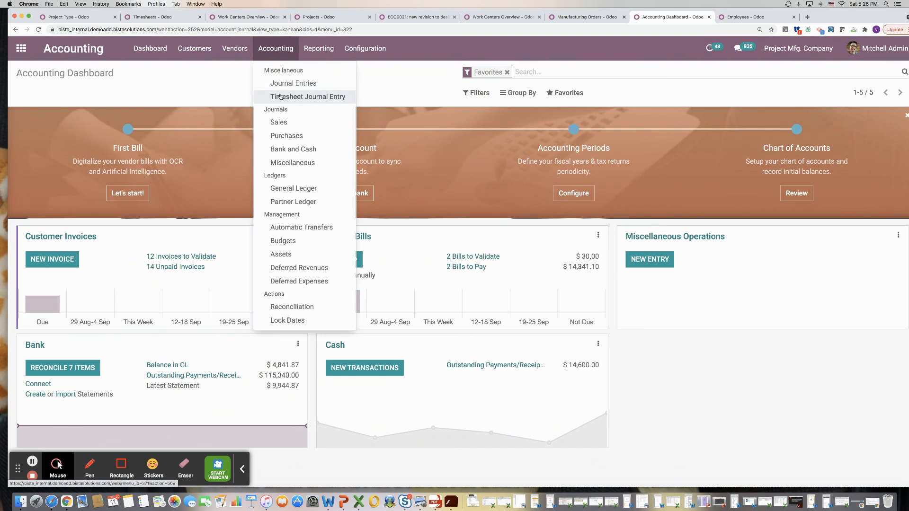
pyautogui.click(280, 96)
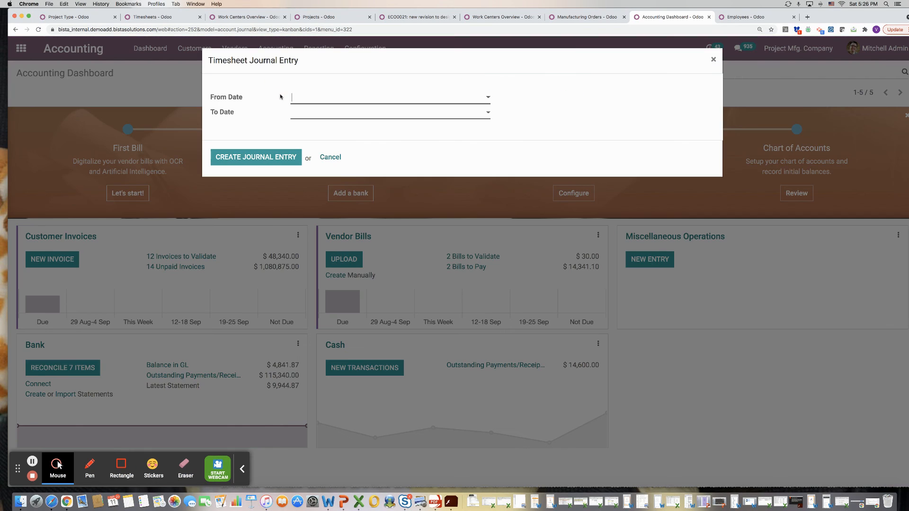
pyautogui.click(323, 100)
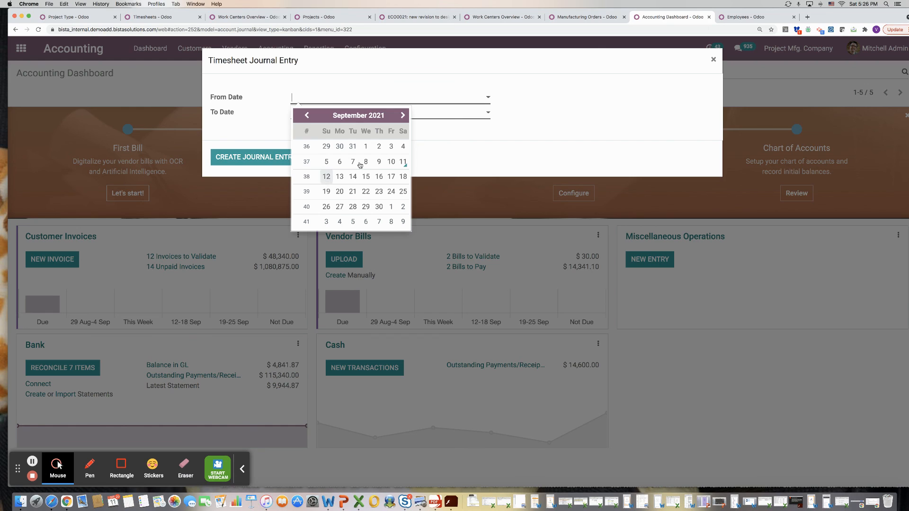
pyautogui.click(405, 162)
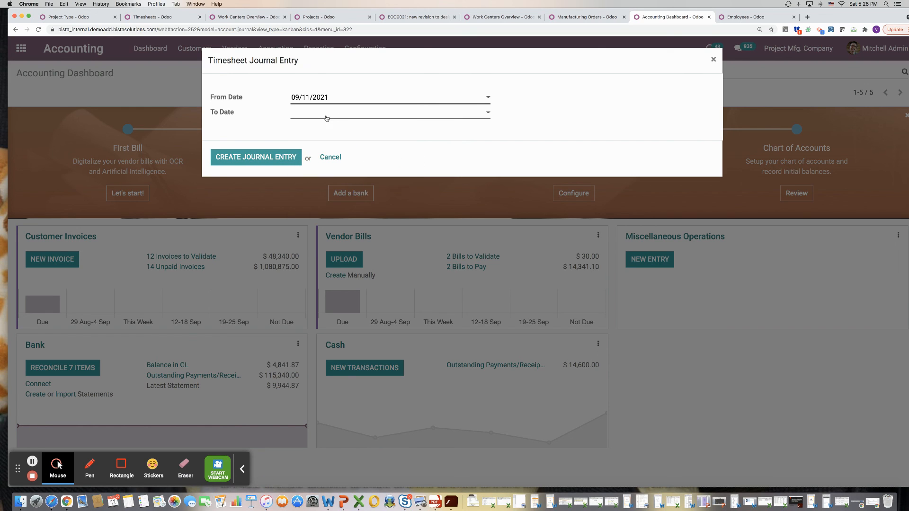
pyautogui.click(327, 113)
pyautogui.click(326, 191)
pyautogui.click(252, 158)
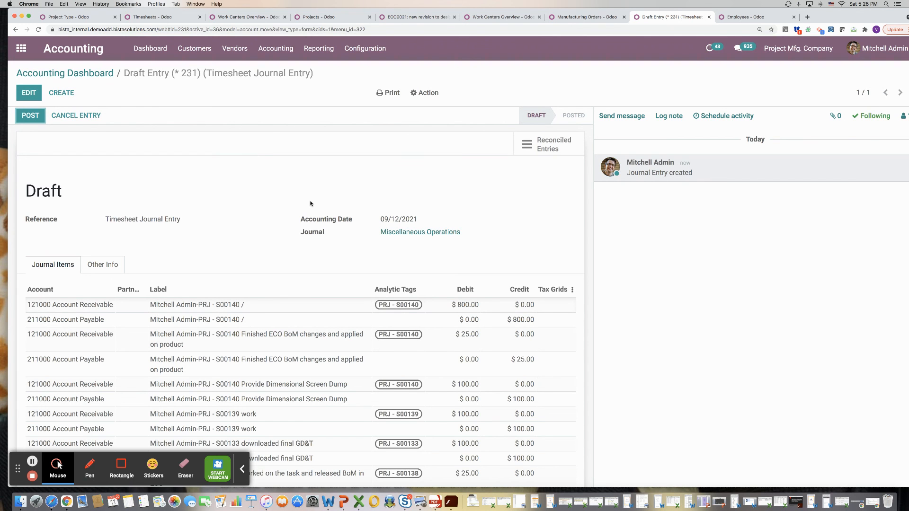
# Review the draft timesheet entry's journal items and analytic tags, and post the entry
pyautogui.scroll(-5, 311, 204)
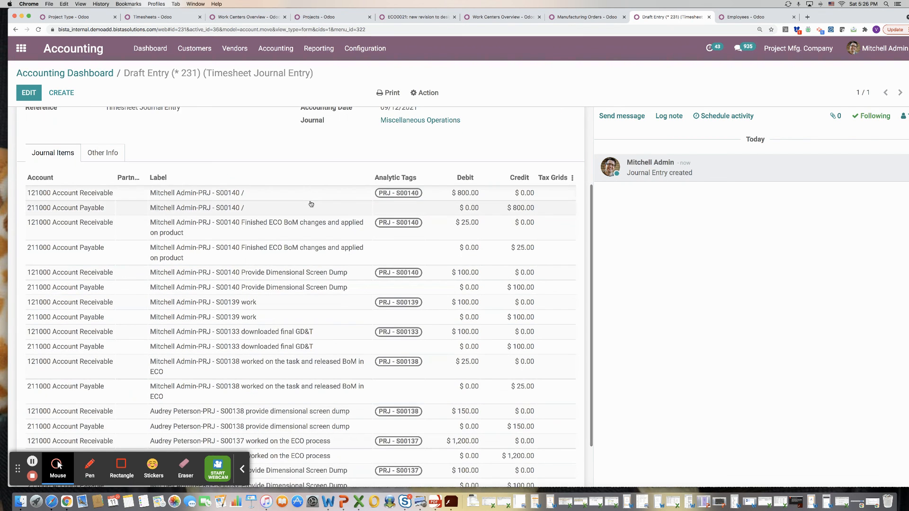
pyautogui.scroll(-1, 311, 204)
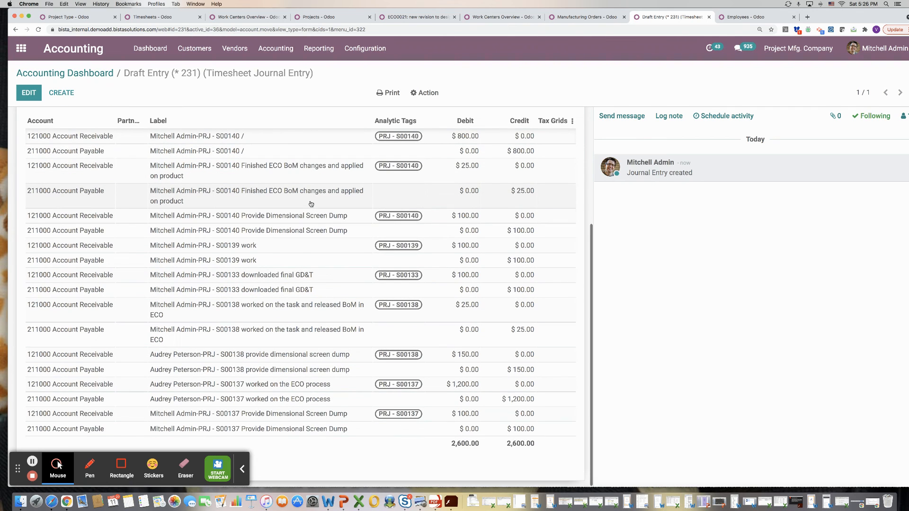
pyautogui.scroll(2, 310, 204)
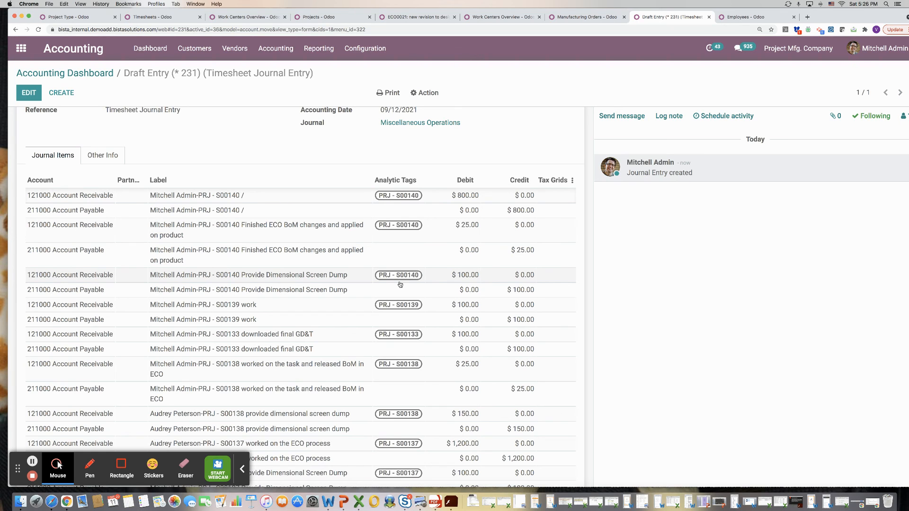
pyautogui.scroll(3, 367, 272)
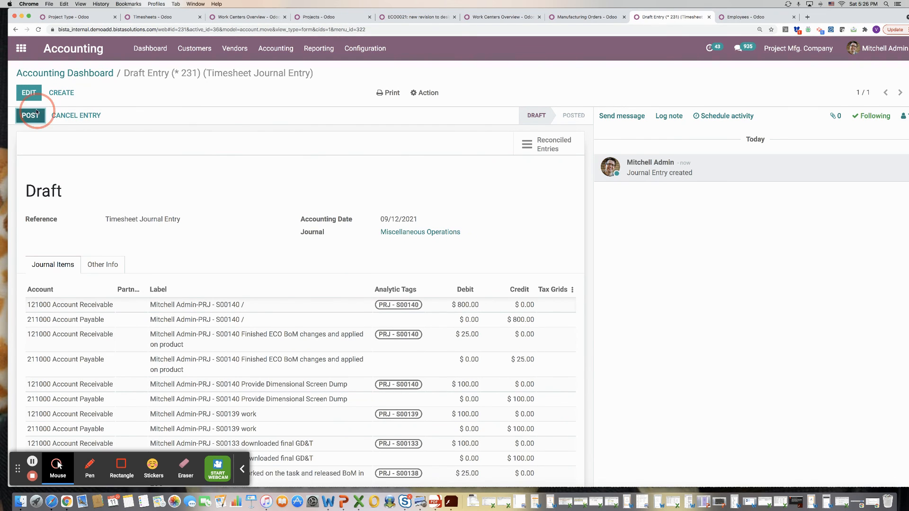
pyautogui.click(37, 114)
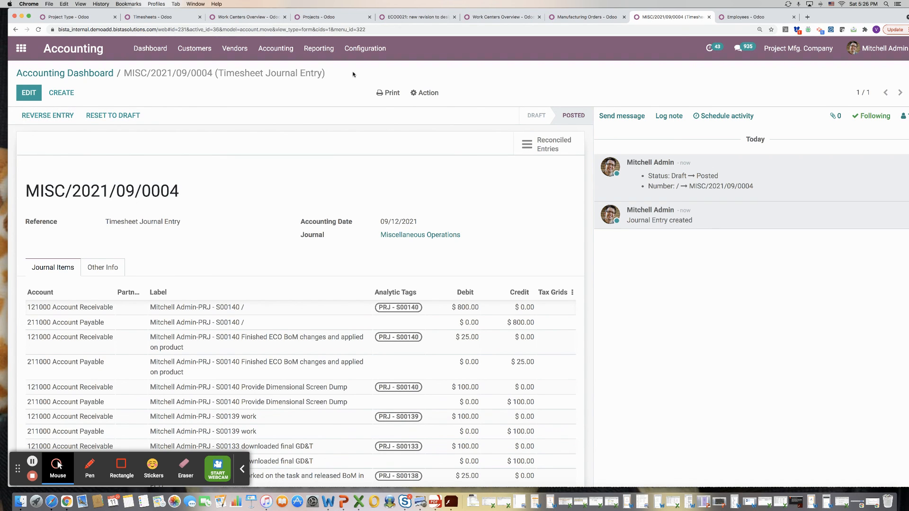
# Go back to project PRJ - S00140 and examine its profitability report of invoiced amounts, production cost and timesheet cost
pyautogui.click(184, 18)
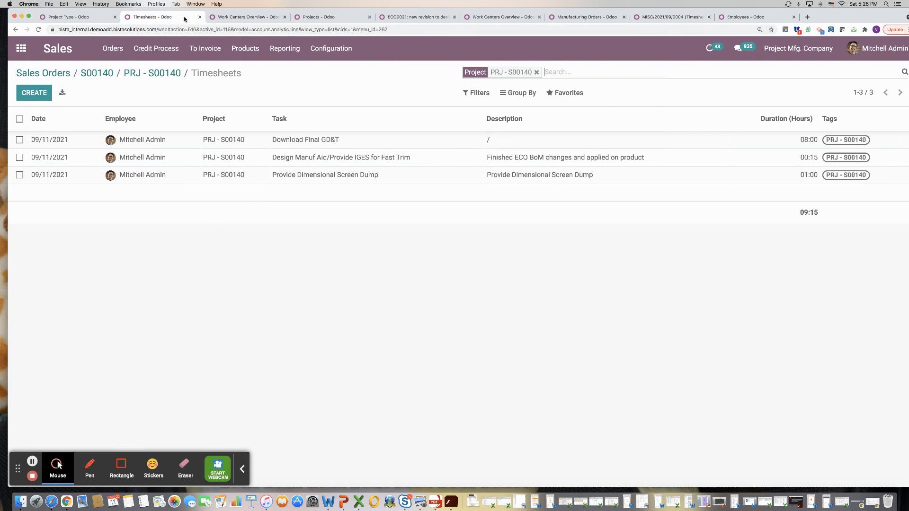
pyautogui.click(152, 73)
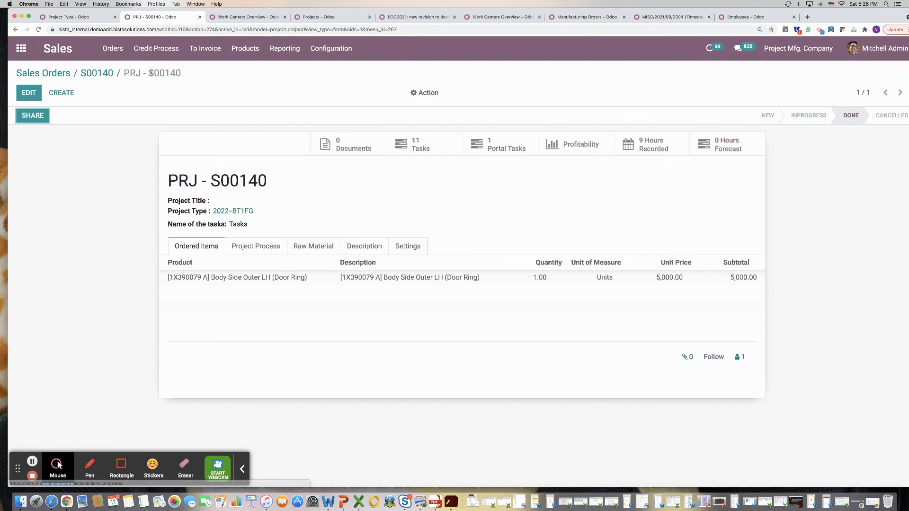
pyautogui.click(591, 147)
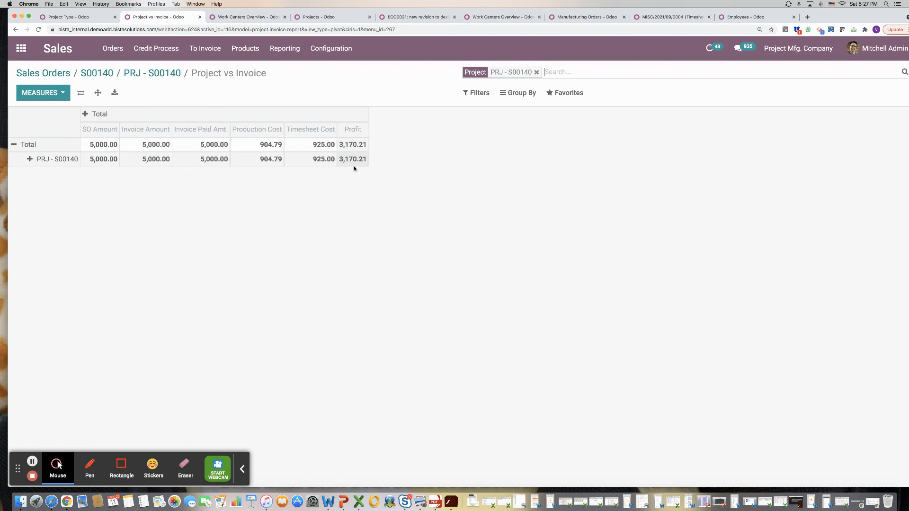
# From the project's Production In Process task, open the completed manufacturing order and examine its component, operation and labour cost analysis
pyautogui.click(166, 76)
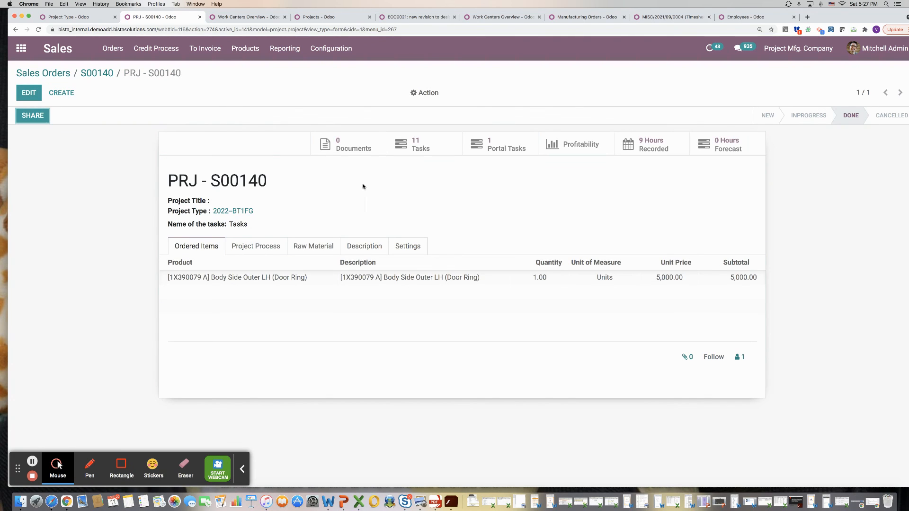
pyautogui.click(414, 151)
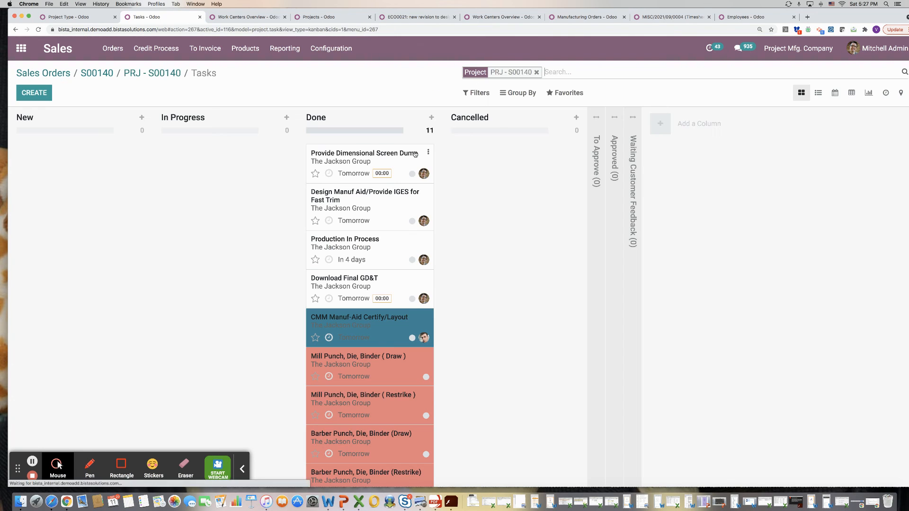
pyautogui.click(389, 264)
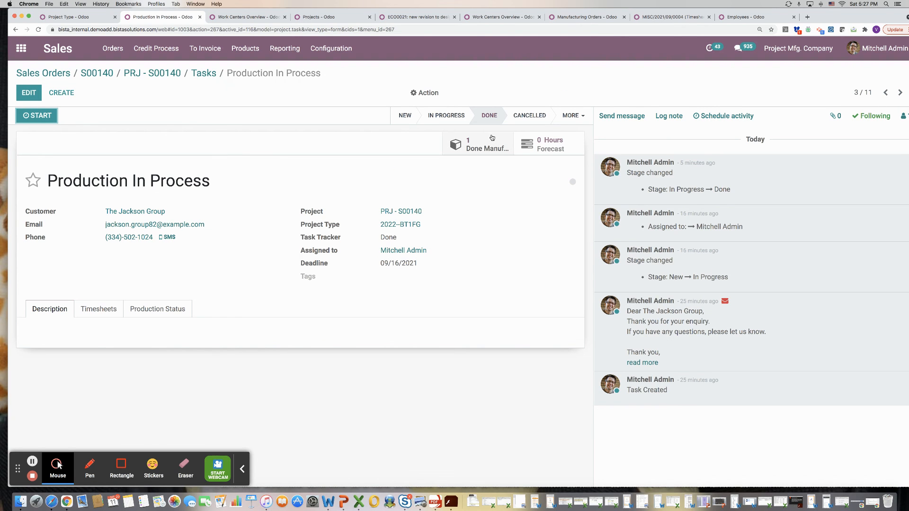
pyautogui.click(492, 138)
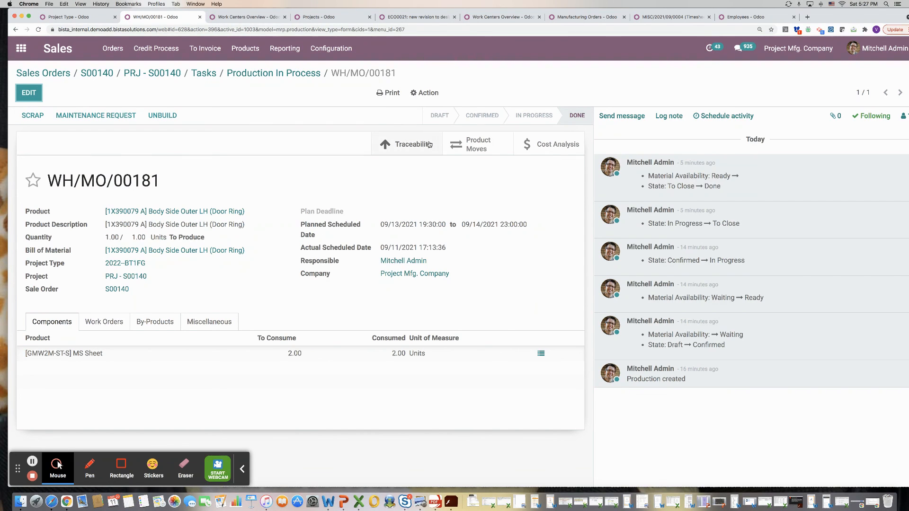
pyautogui.click(561, 148)
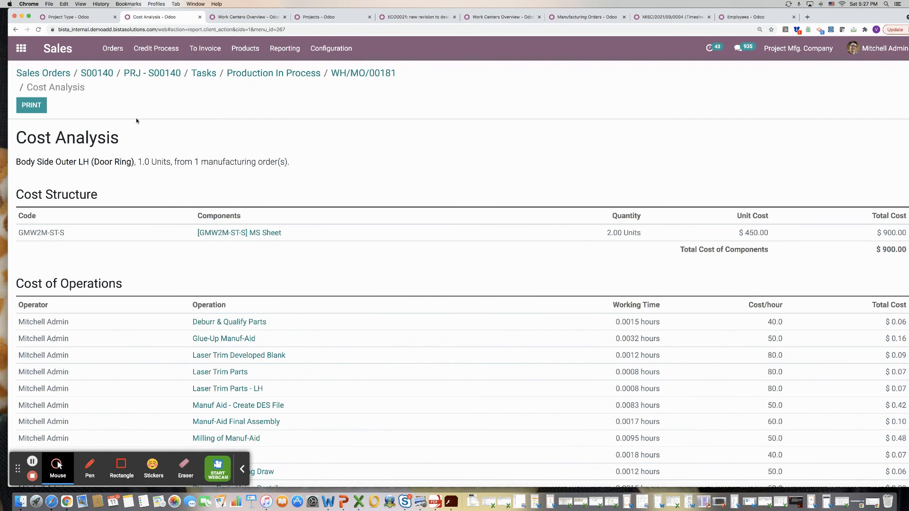
pyautogui.scroll(-4, 10, 243)
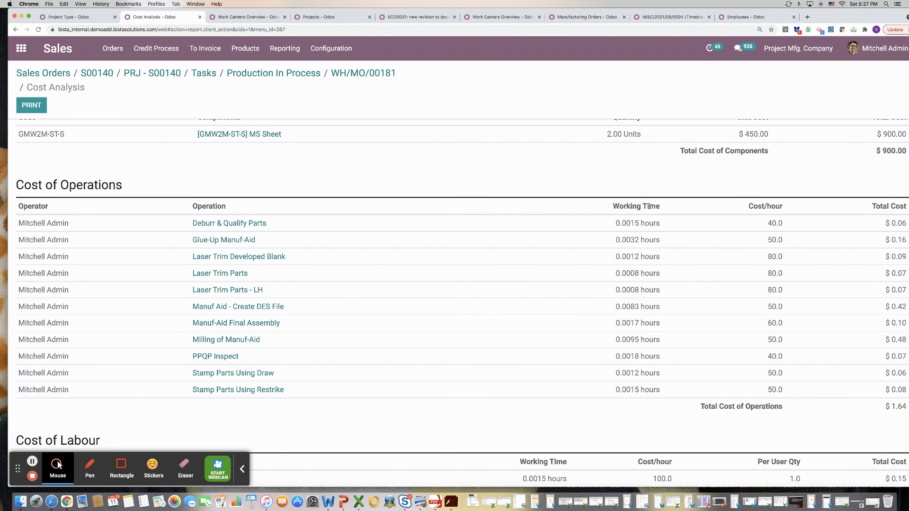
pyautogui.scroll(-9, 643, 355)
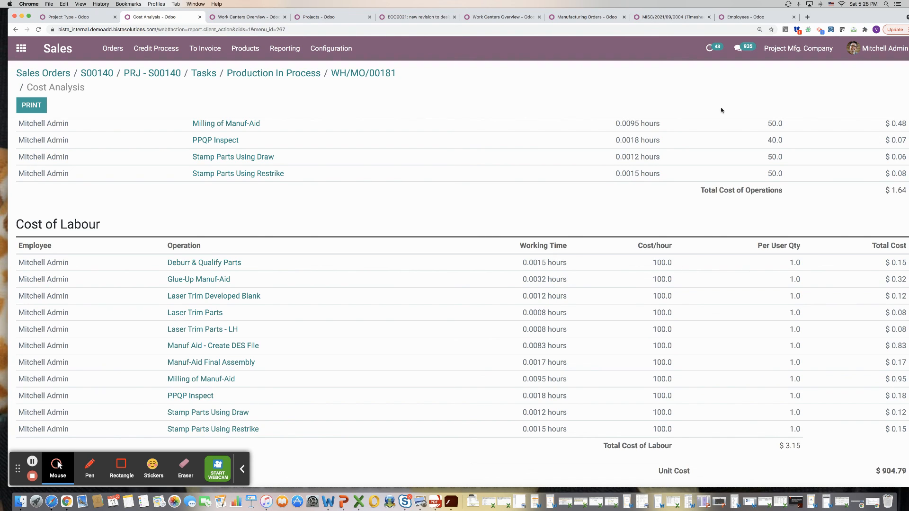
# Find the employee who logged the project hours by name and check the hourly timesheet cost in their HR settings
pyautogui.click(751, 17)
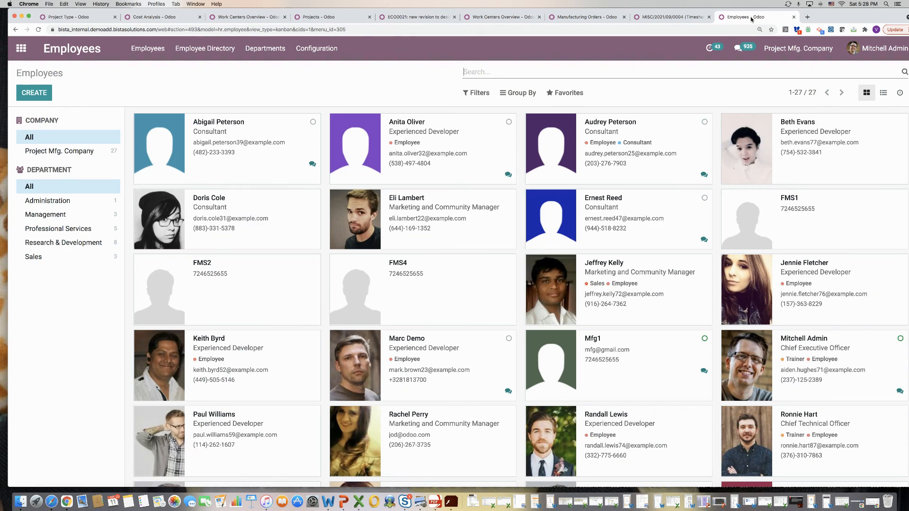
pyautogui.click(701, 73)
pyautogui.write('mitch')
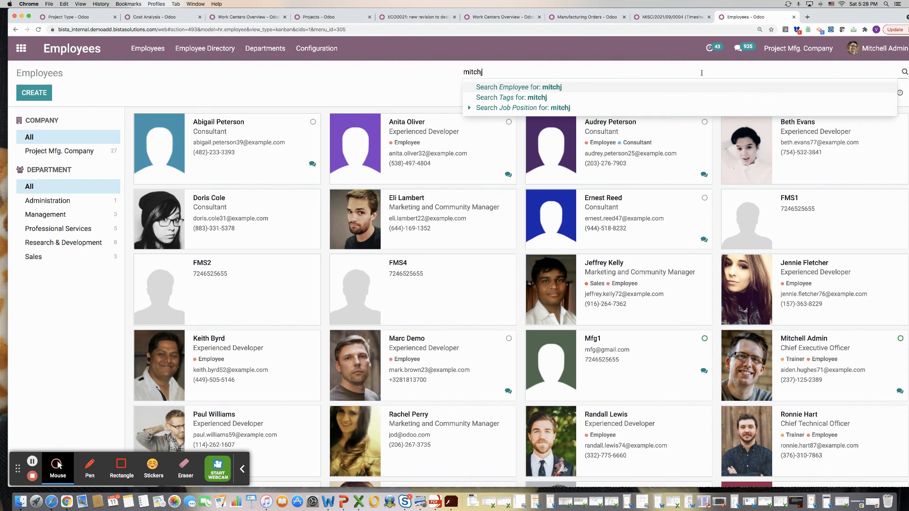
pyautogui.press('Return')
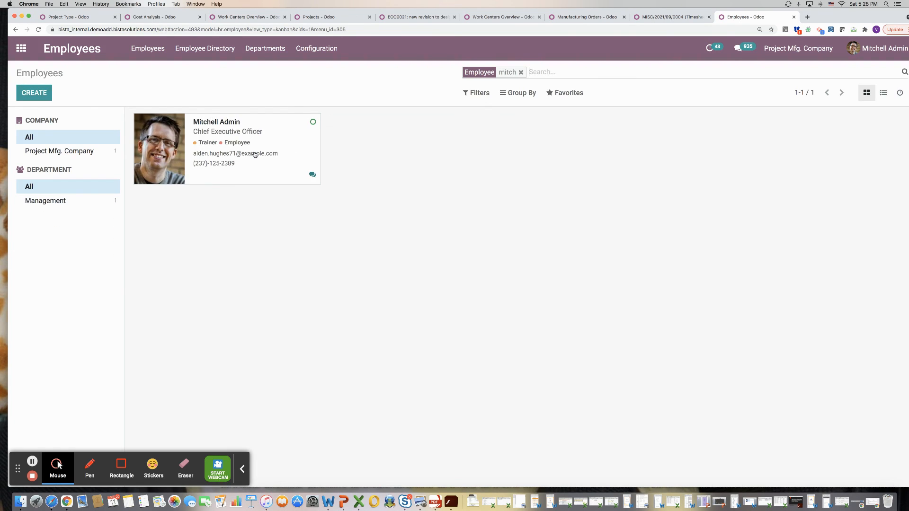
pyautogui.click(254, 154)
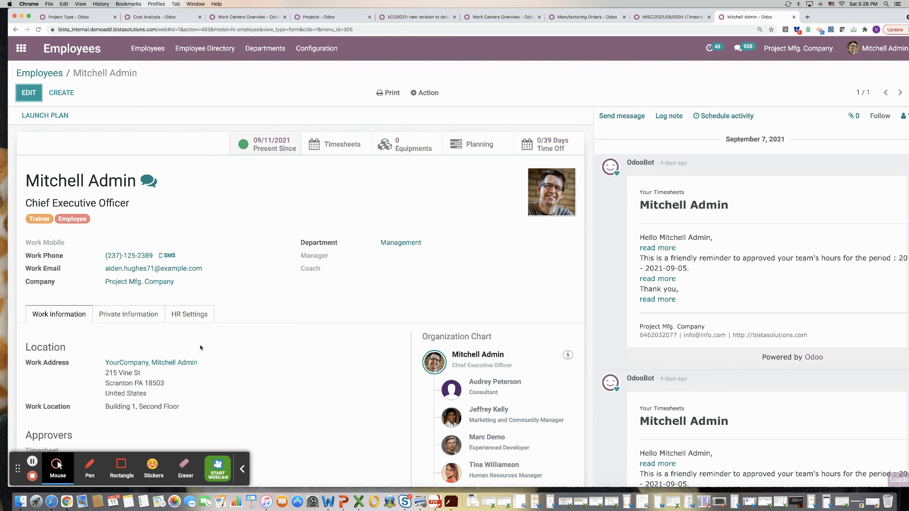
pyautogui.click(194, 315)
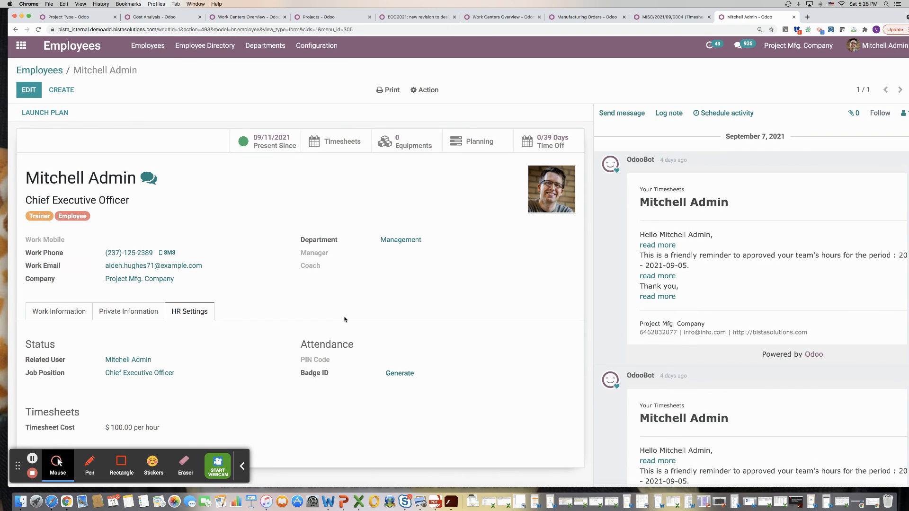
pyautogui.moveTo(101, 431); pyautogui.dragTo(182, 432)
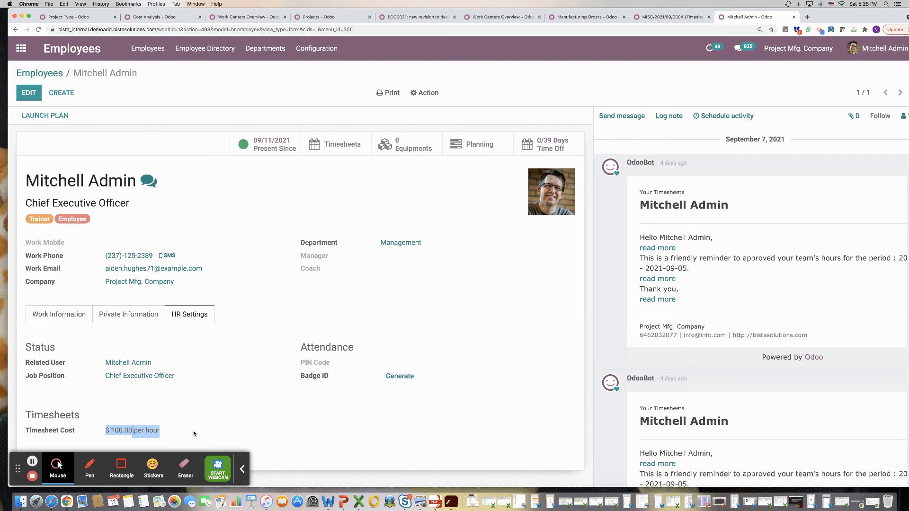
pyautogui.click(682, 20)
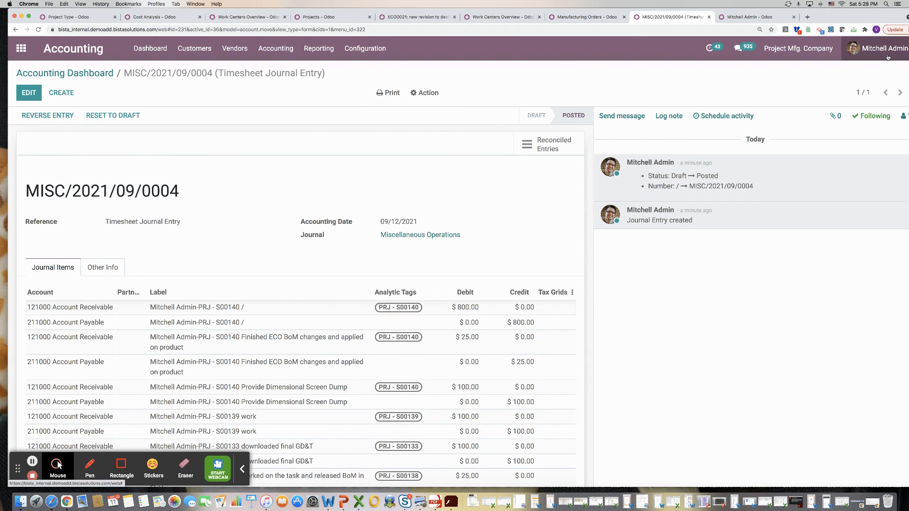
pyautogui.click(821, 31)
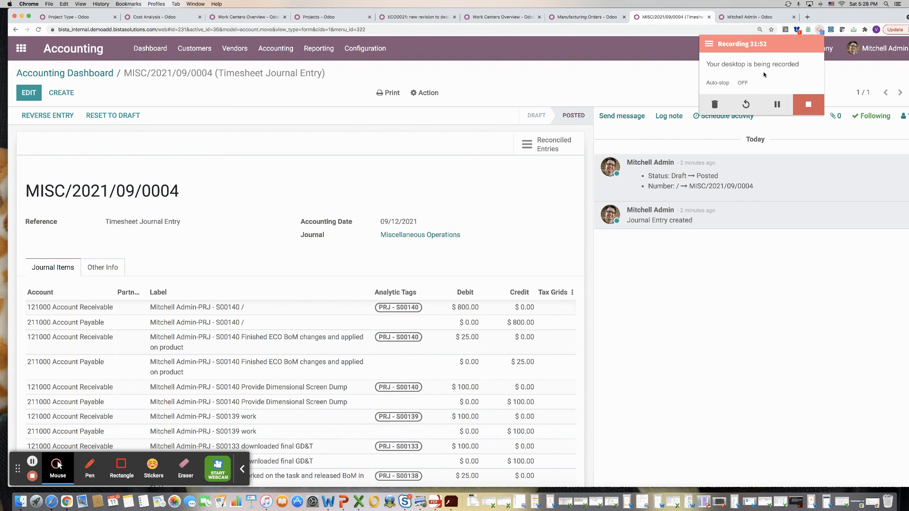